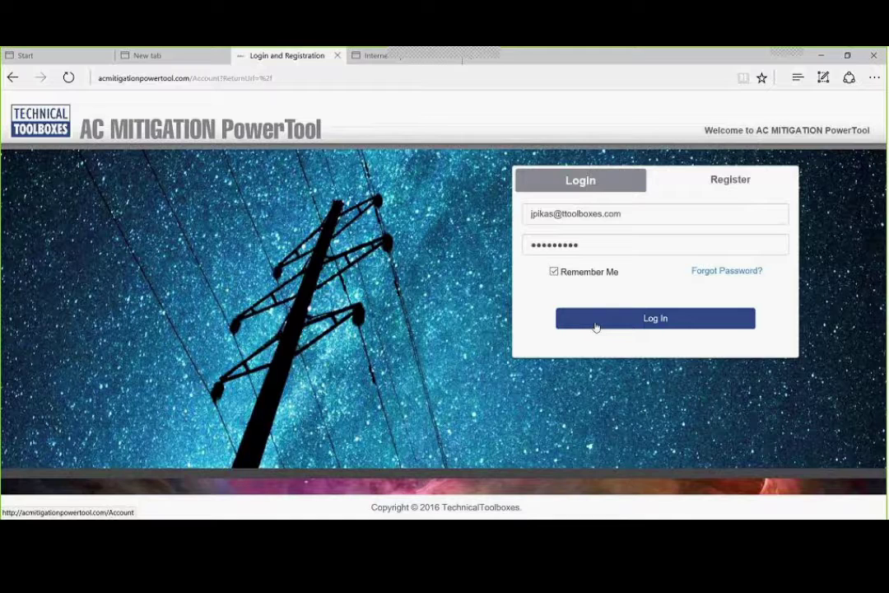
# Sign in to AC Mitigation PowerTool and dismiss the days-remaining login notice
pyautogui.click(595, 326)
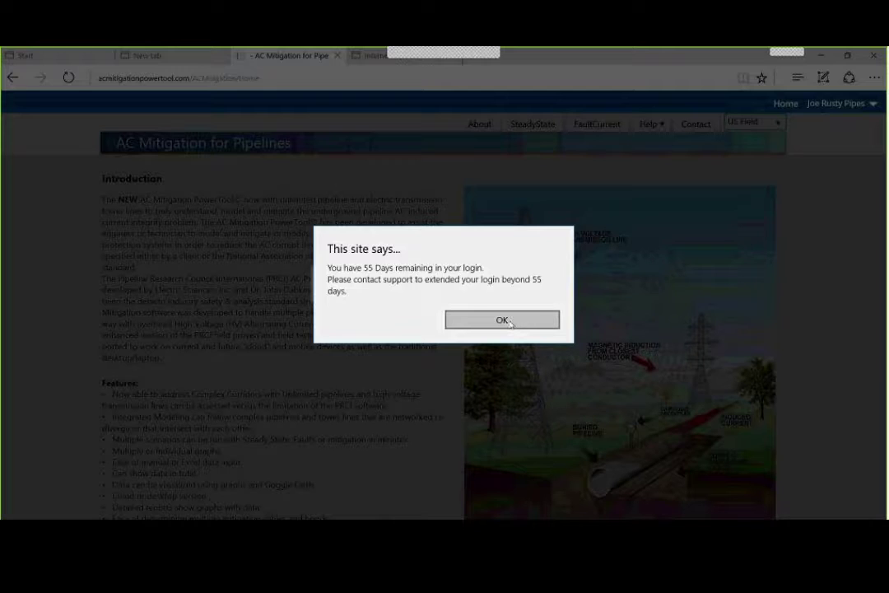
pyautogui.click(508, 322)
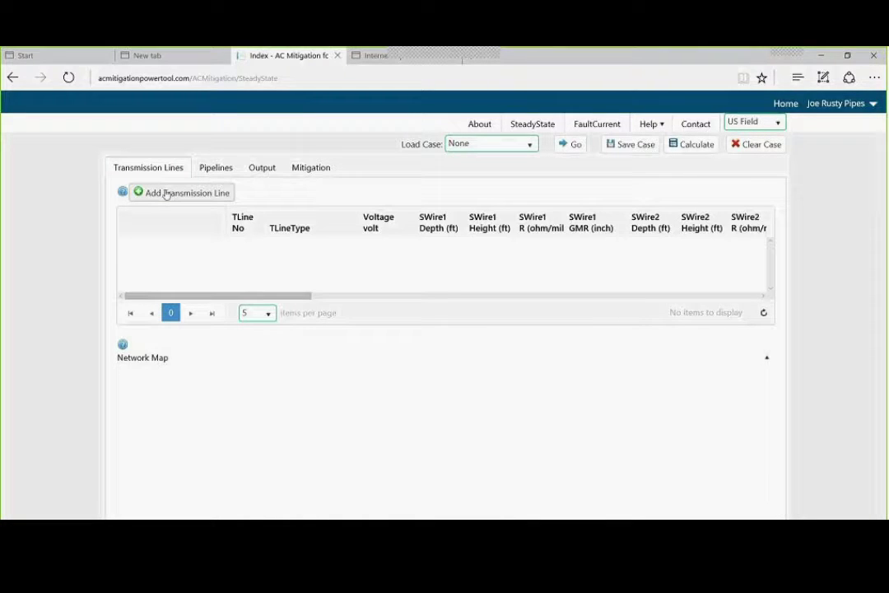
# Add a Double Horizontal Circuit transmission line at 345 V
pyautogui.click(165, 193)
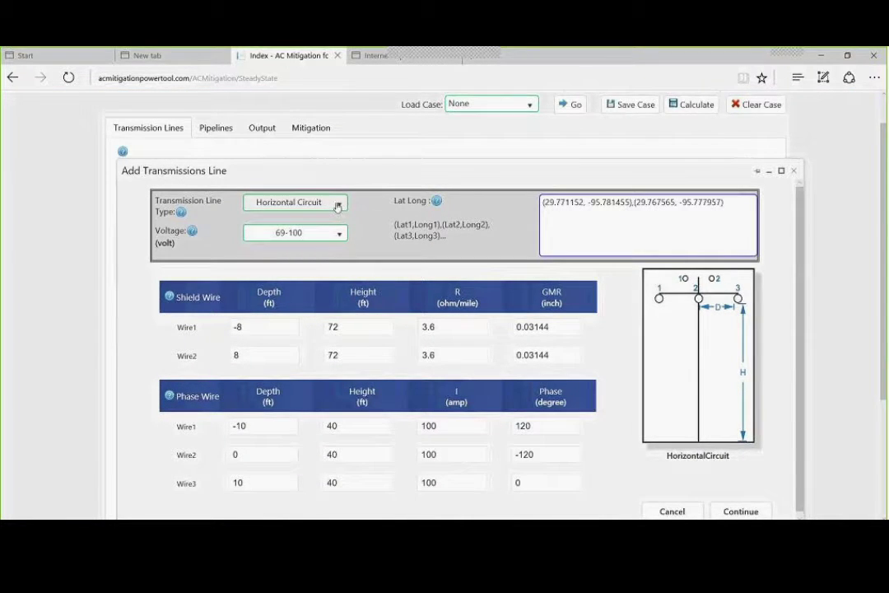
pyautogui.click(337, 206)
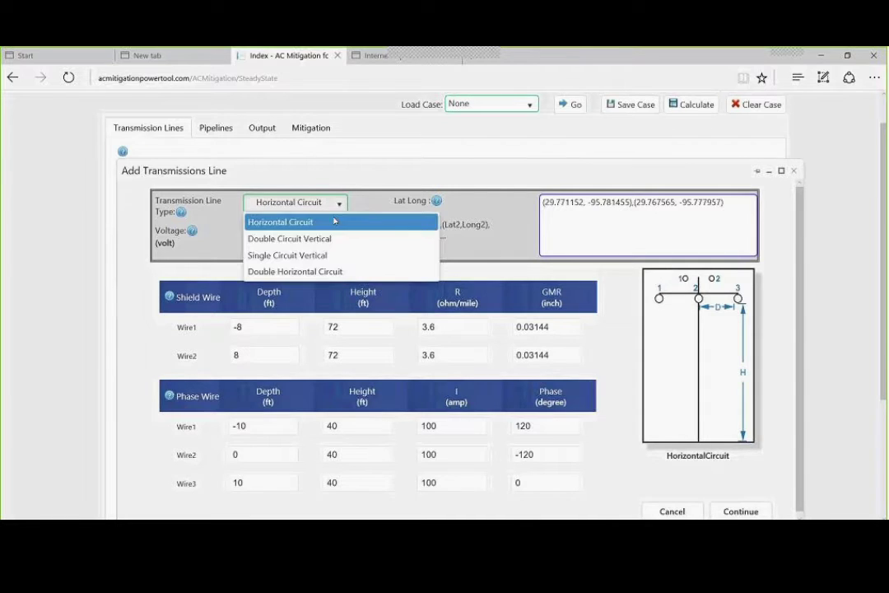
pyautogui.click(304, 272)
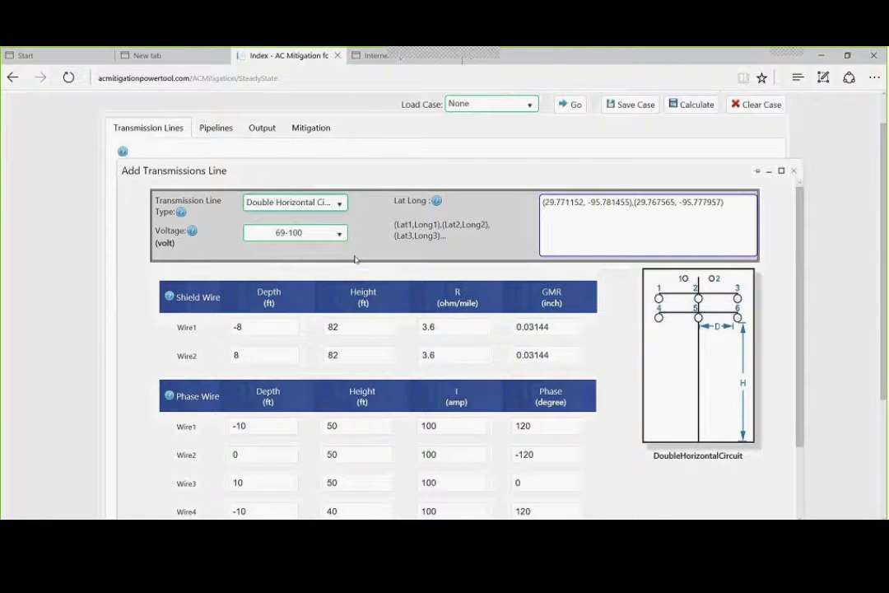
pyautogui.click(337, 236)
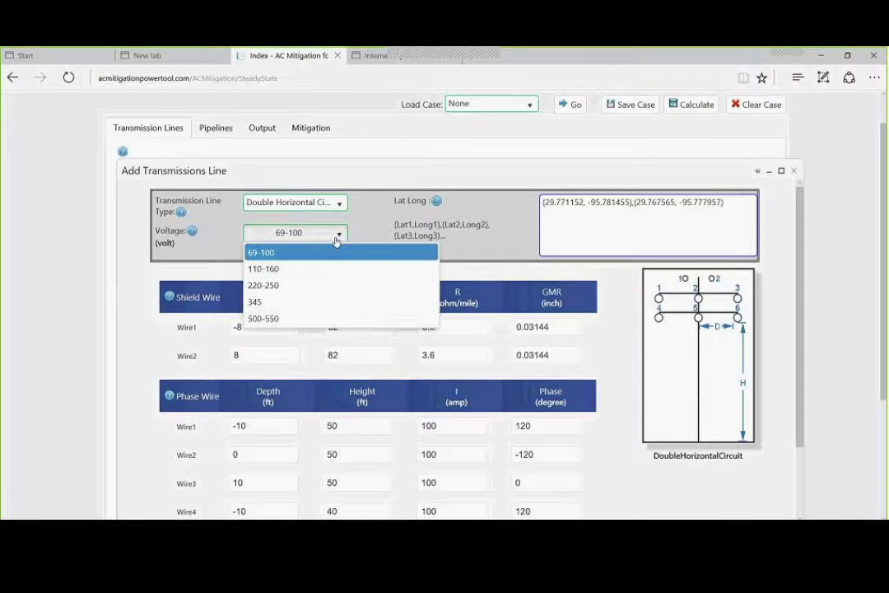
pyautogui.click(267, 303)
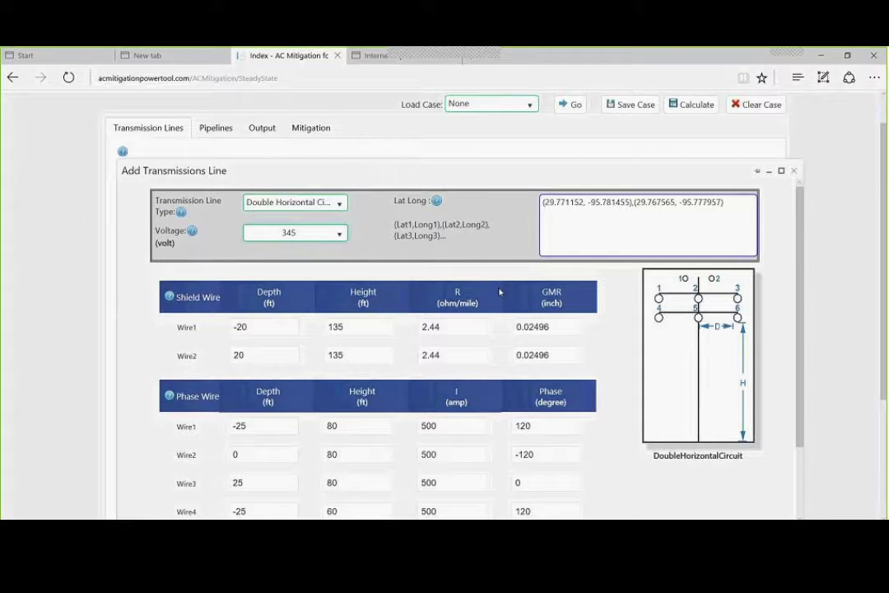
pyautogui.scroll(-2, 485, 313)
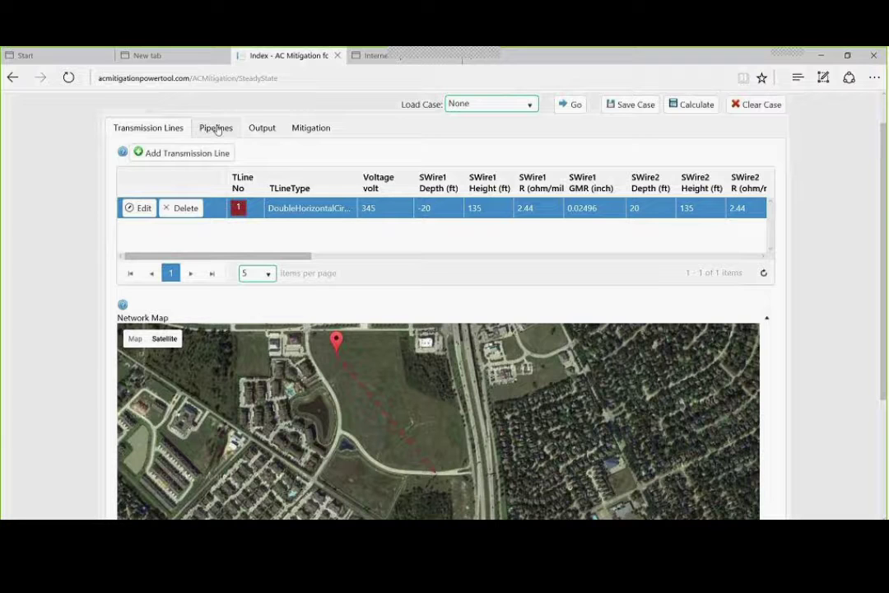
# Add a pipeline with coating diameter 12 inches and burial depth -3 ft
pyautogui.click(216, 129)
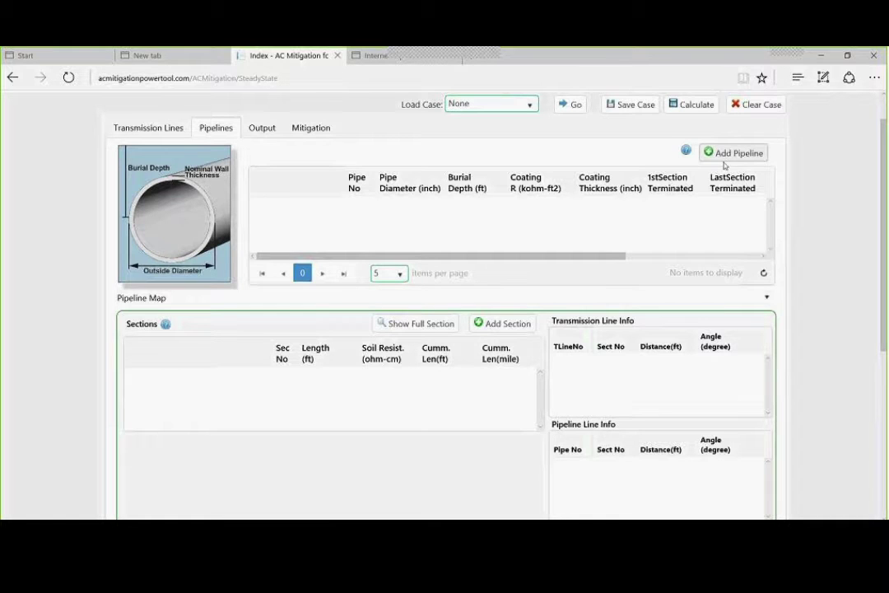
pyautogui.click(737, 154)
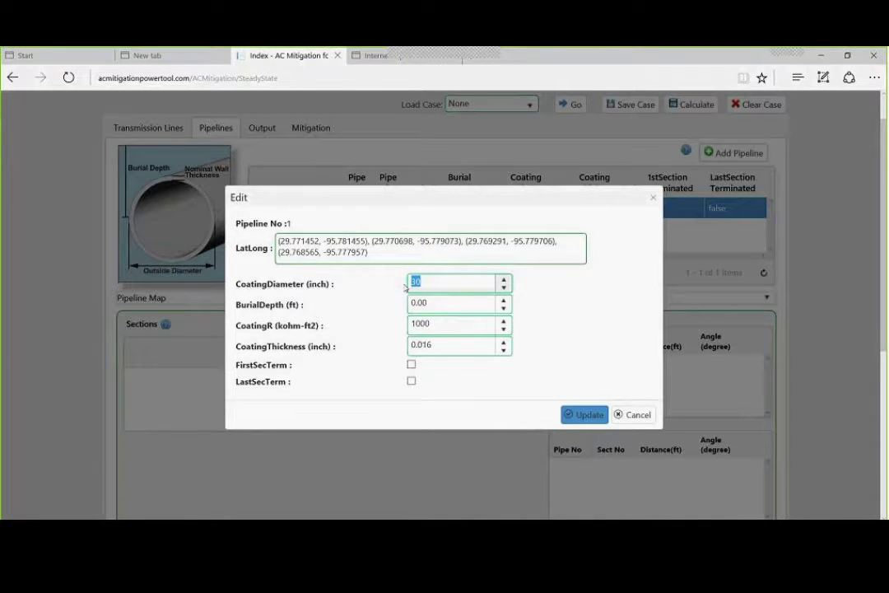
pyautogui.write('12')
pyautogui.click(414, 302)
pyautogui.press('Delete')
pyautogui.press('Delete')
pyautogui.press('Delete')
pyautogui.press('BackSpace')
pyautogui.write('-3')
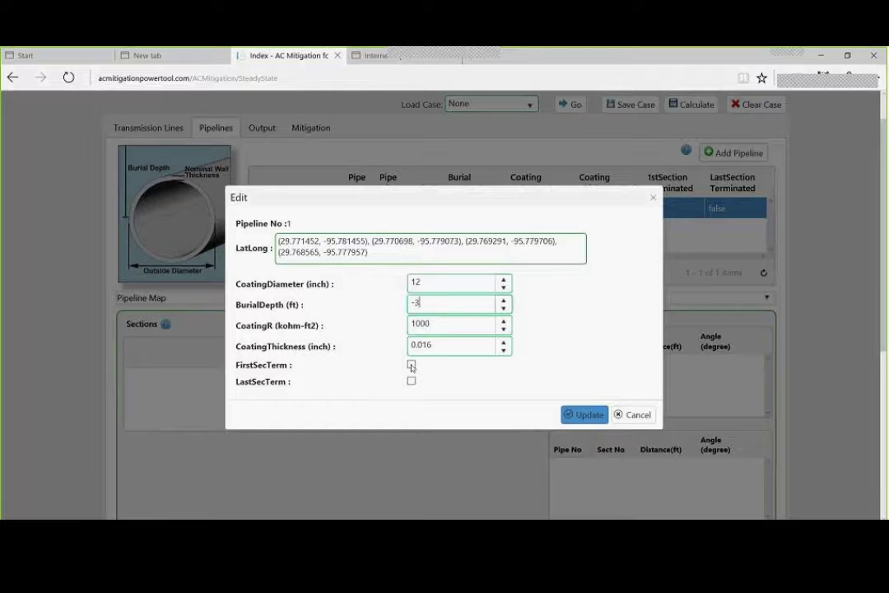
# Mark pipeline 1's first and last sections as terminated and apply the update
pyautogui.click(411, 364)
pyautogui.click(412, 381)
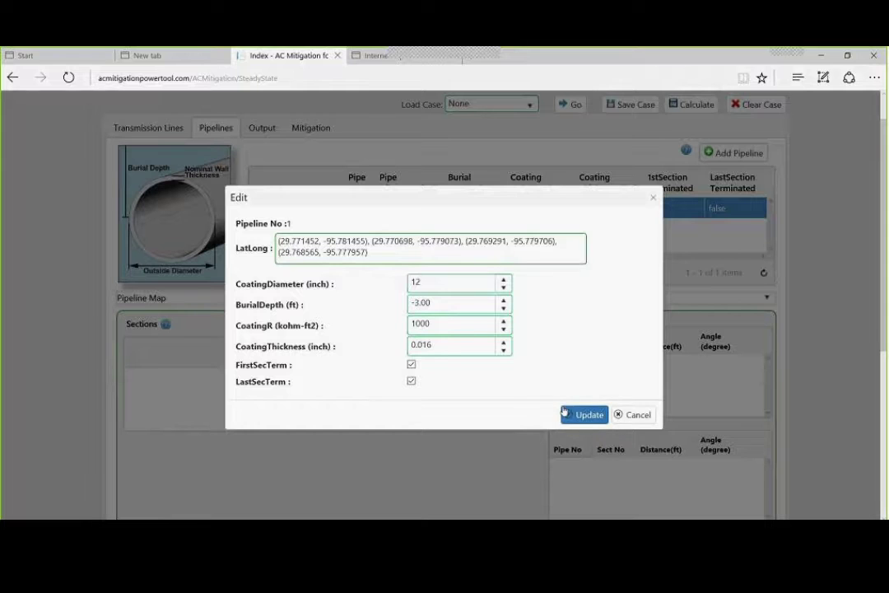
pyautogui.click(585, 414)
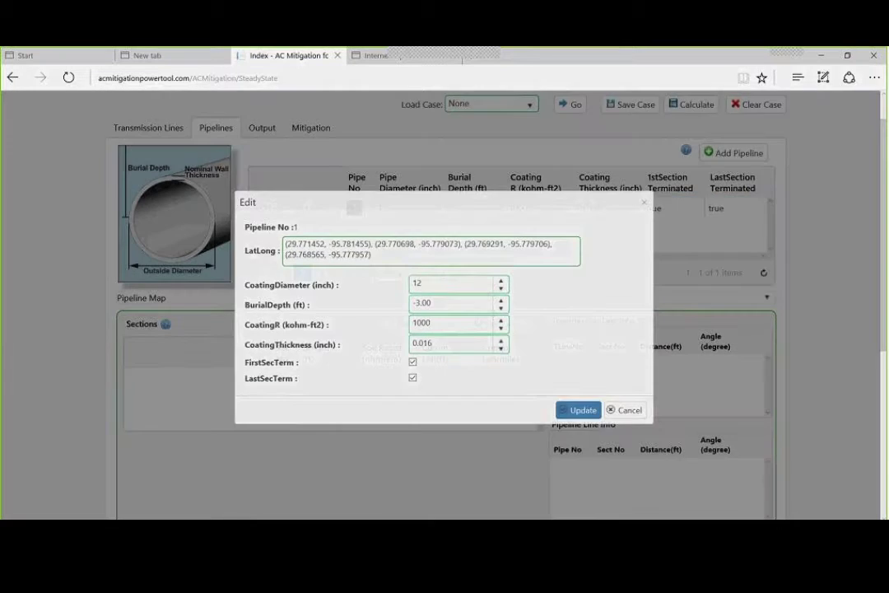
pyautogui.click(581, 414)
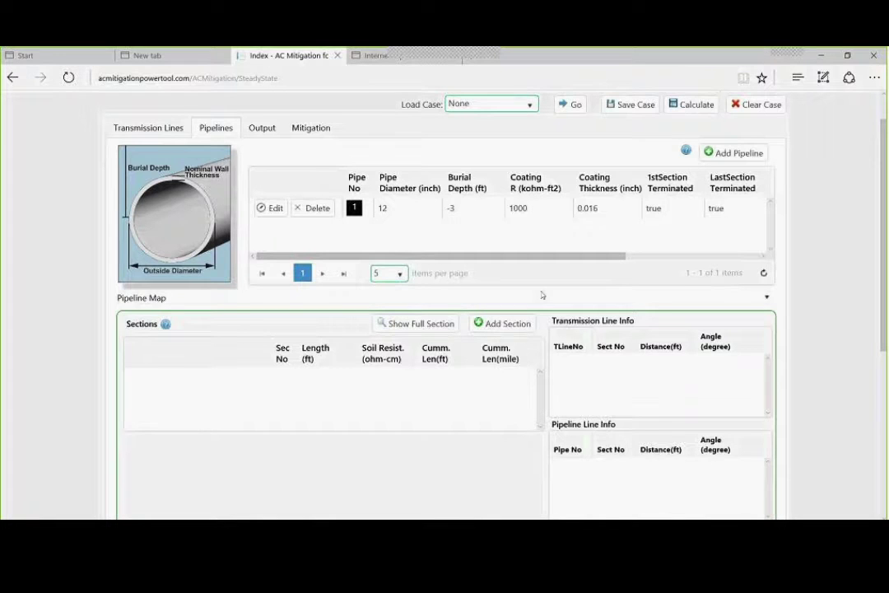
# Add pipeline 2 with coating diameter 20 and coating resistance 800
pyautogui.click(730, 152)
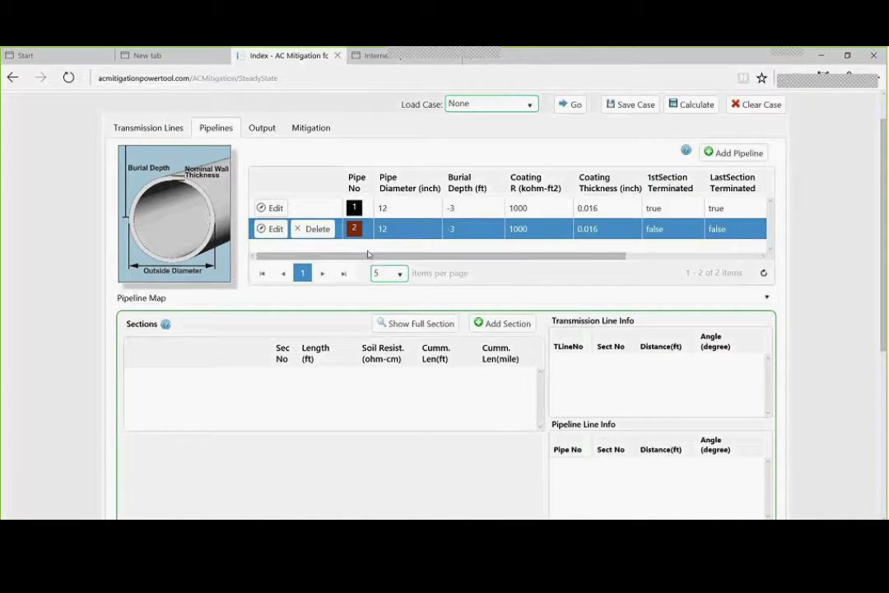
pyautogui.click(277, 230)
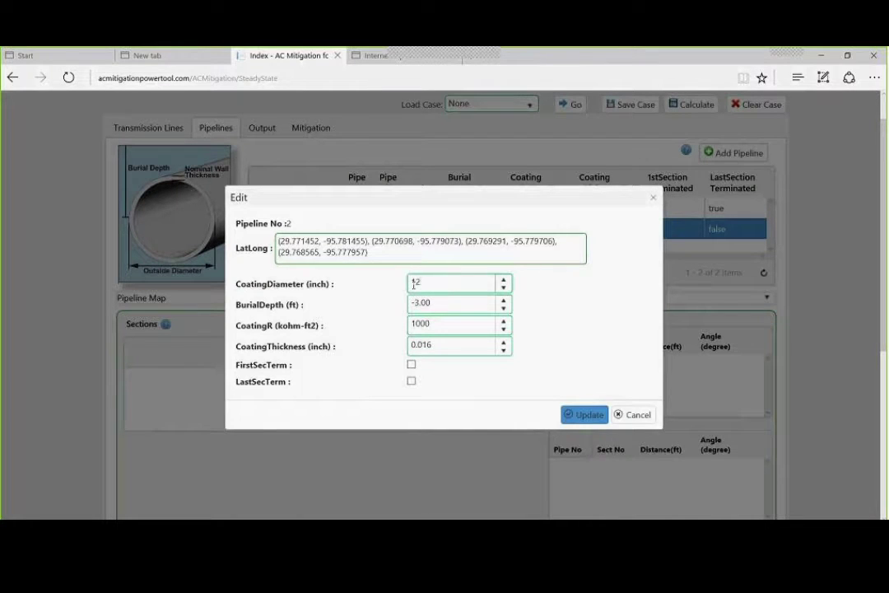
pyautogui.moveTo(421, 283); pyautogui.dragTo(405, 279)
pyautogui.write('20')
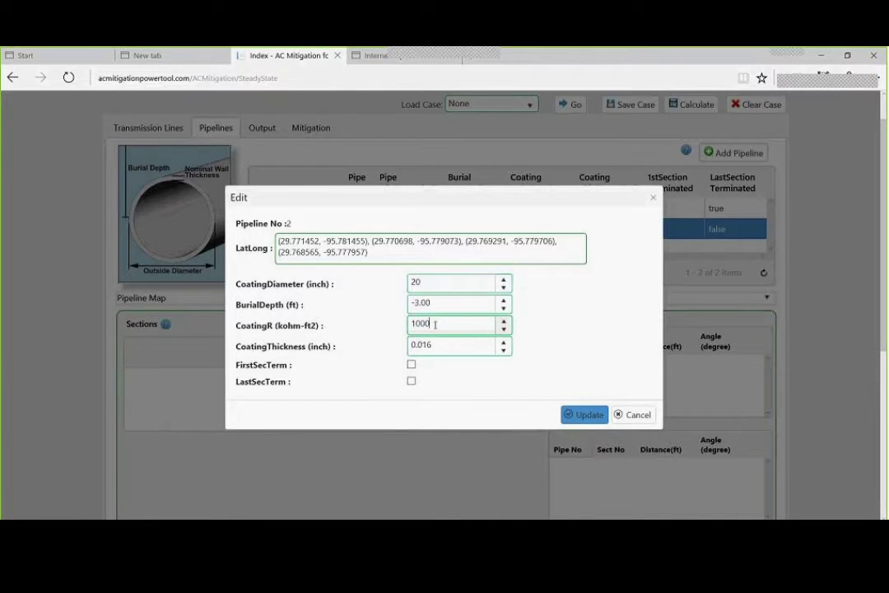
pyautogui.moveTo(430, 323); pyautogui.dragTo(410, 325)
pyautogui.write('5')
pyautogui.press('BackSpace')
pyautogui.write('800')
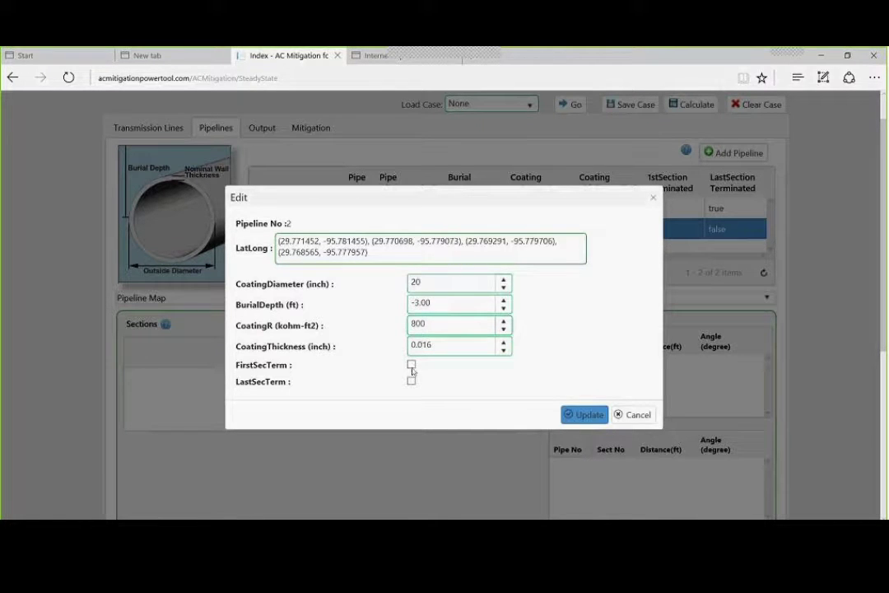
# Terminate pipeline 2's first and last sections and save its properties
pyautogui.click(411, 364)
pyautogui.click(412, 382)
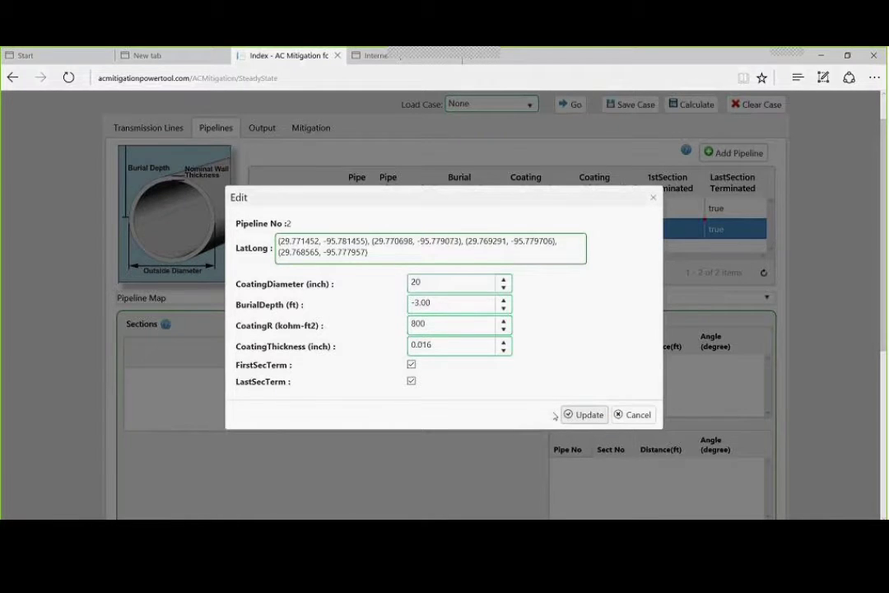
pyautogui.click(566, 415)
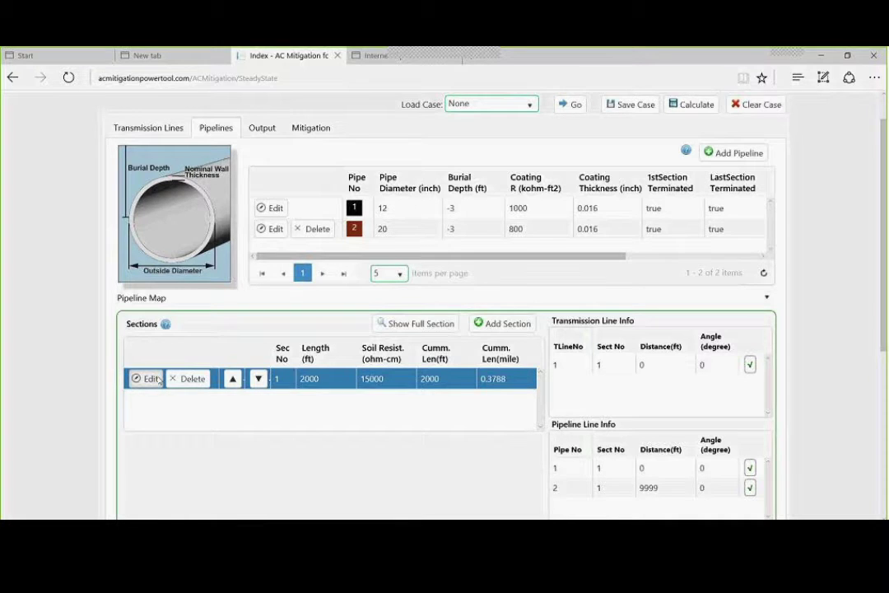
# Edit section 1 from 2000 ft to 1500 ft and set soil resistivity to 2500 ohm-cm
pyautogui.click(150, 378)
pyautogui.click(455, 285)
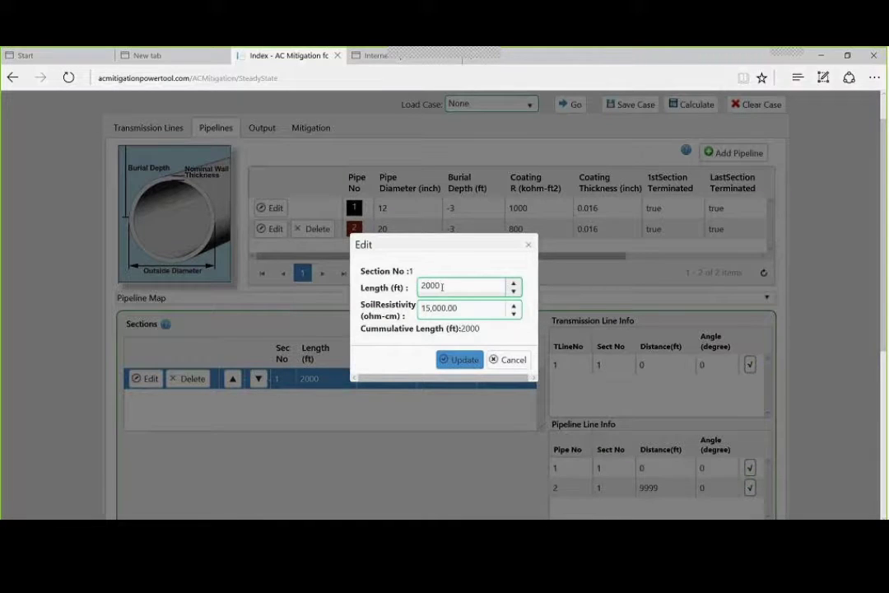
pyautogui.doubleClick(434, 285)
pyautogui.write('1500')
pyautogui.click(462, 309)
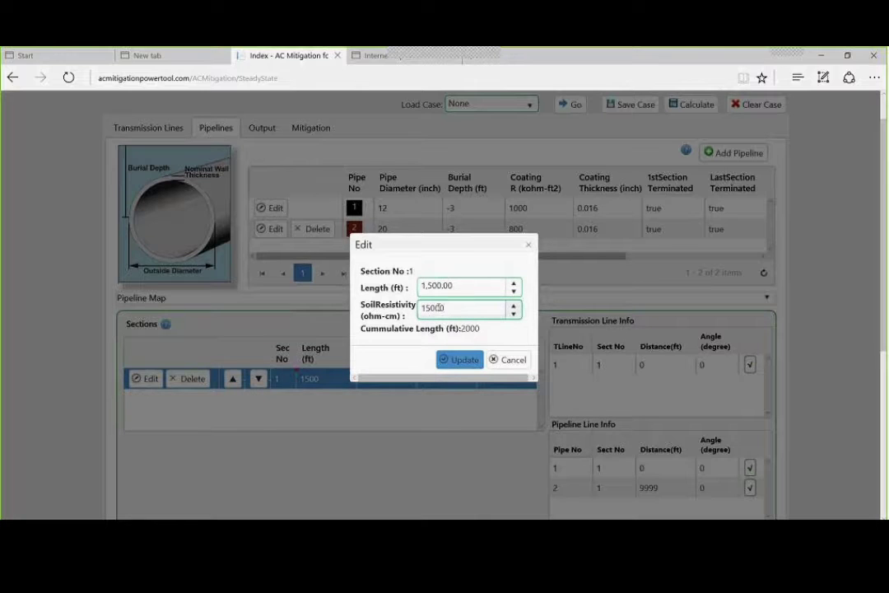
pyautogui.moveTo(449, 308); pyautogui.dragTo(424, 308)
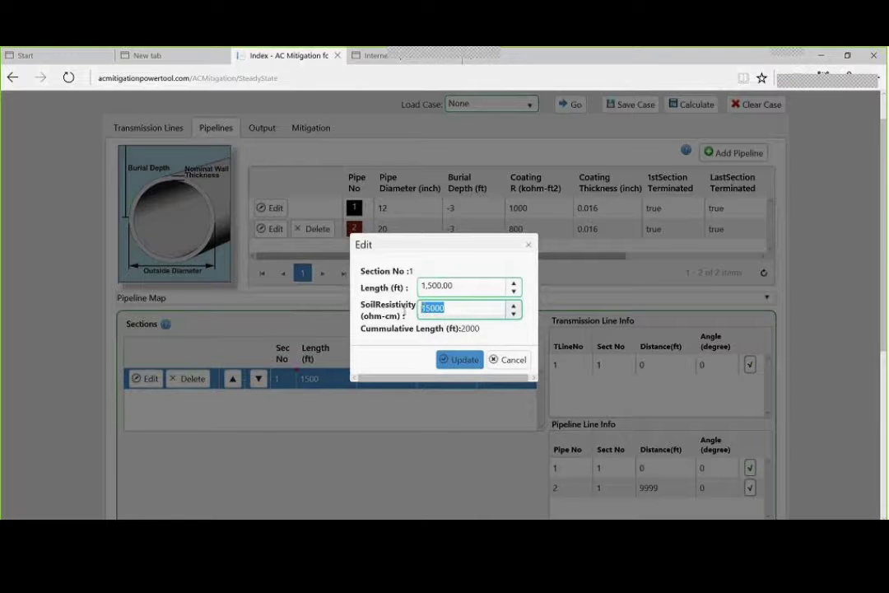
pyautogui.write('2500')
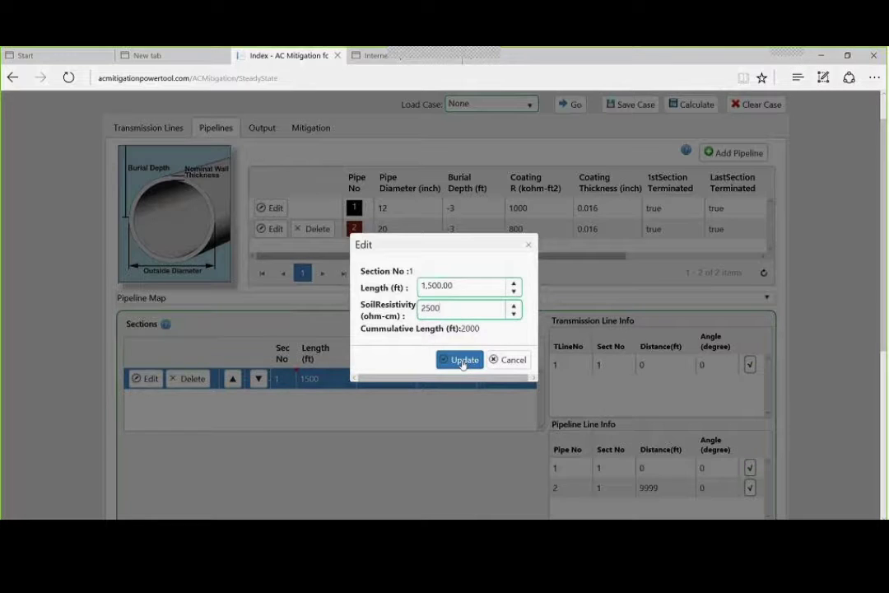
pyautogui.click(462, 362)
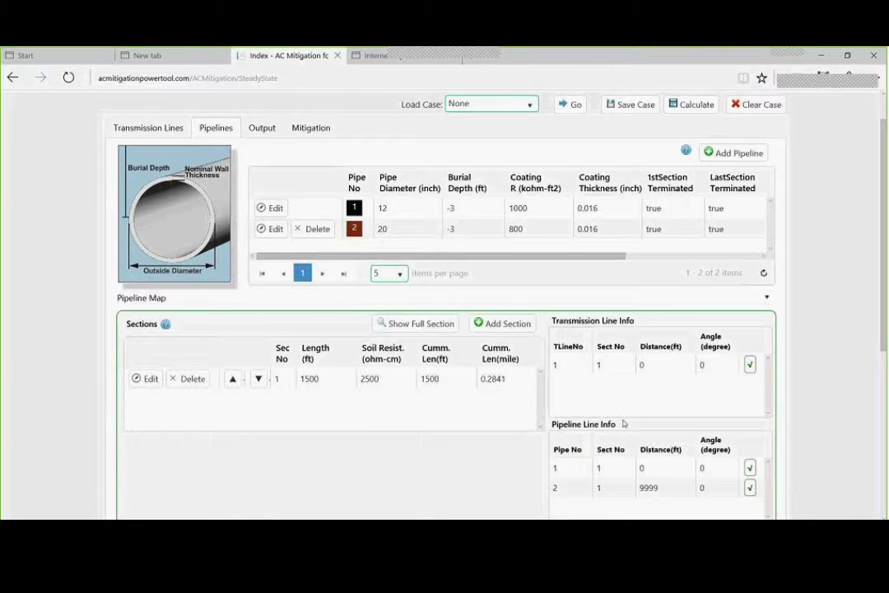
# Set pipe 1's distance to 70 ft and pipe 2's to 150 ft in section 1
pyautogui.scroll(-1, 623, 423)
pyautogui.scroll(-1, 625, 411)
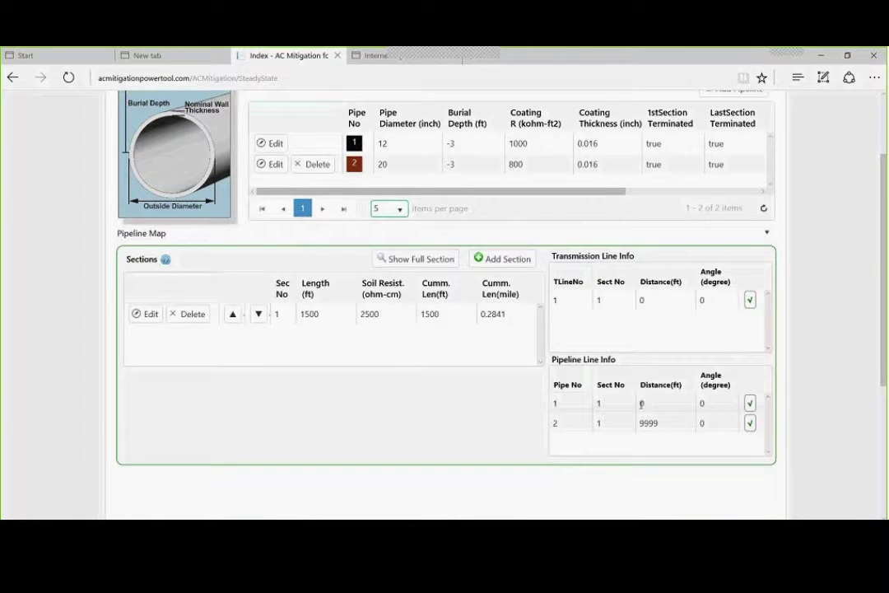
pyautogui.click(641, 403)
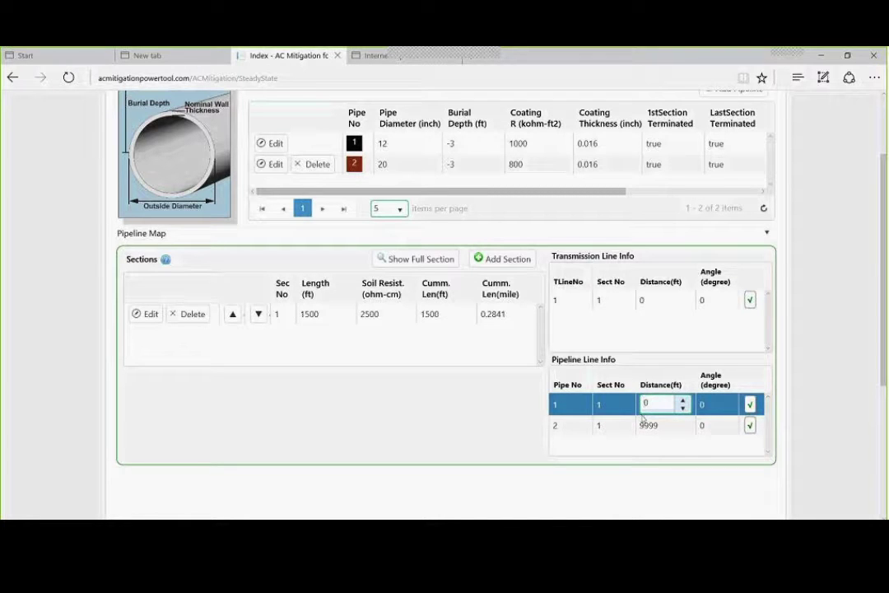
pyautogui.write('7')
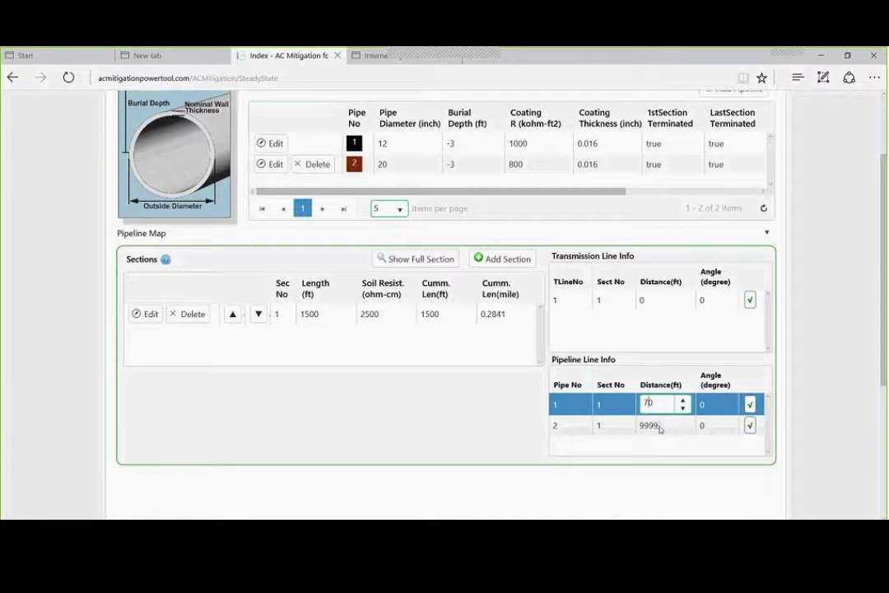
pyautogui.click(658, 424)
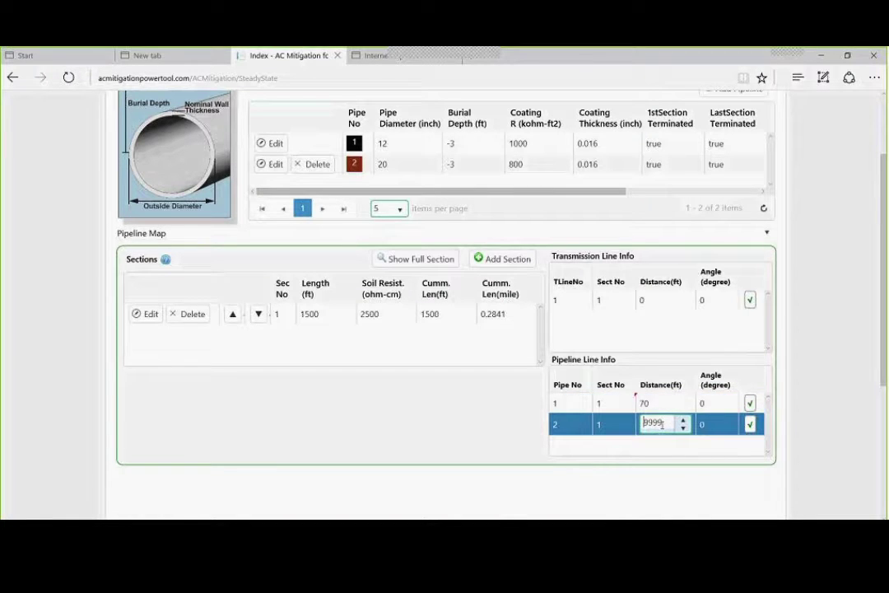
pyautogui.doubleClick(661, 423)
pyautogui.write('1')
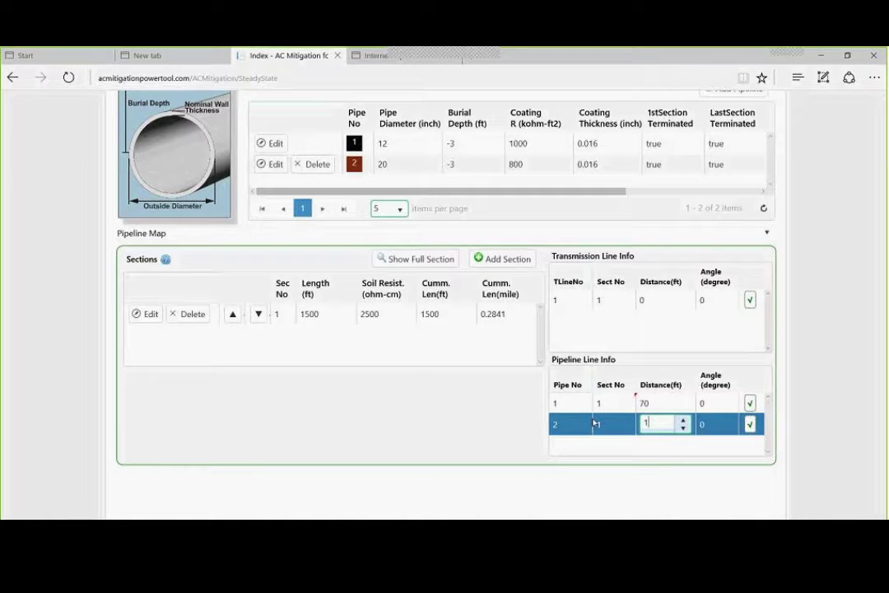
pyautogui.write('50')
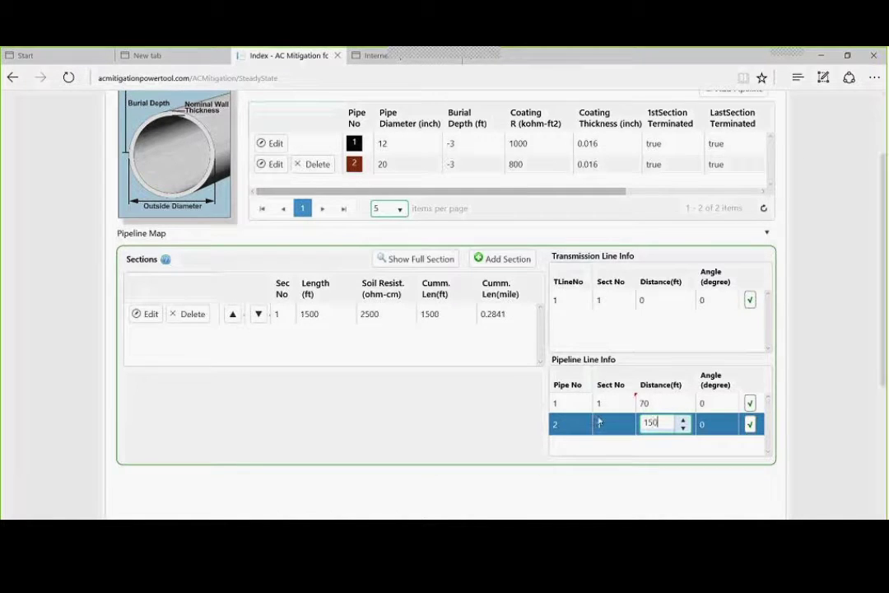
pyautogui.click(749, 424)
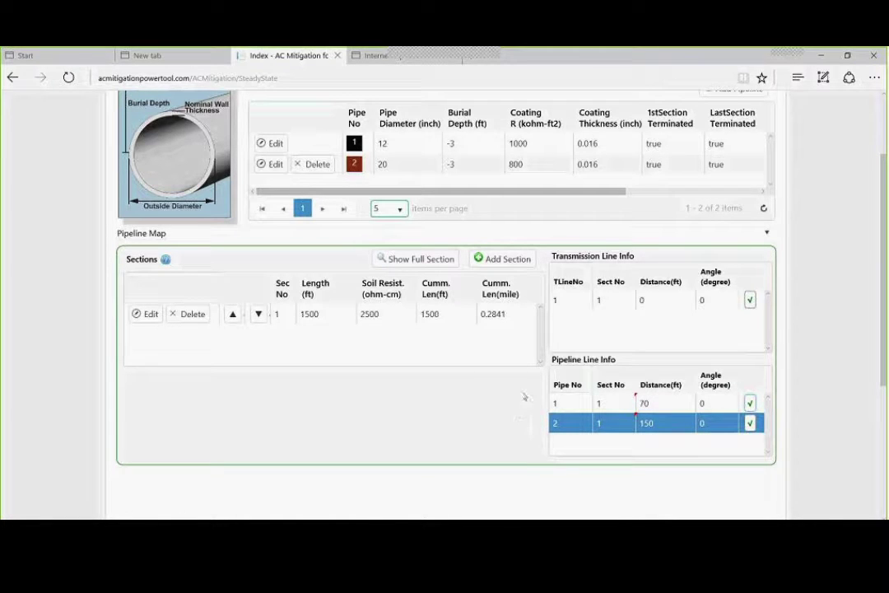
# Add sections 2, 3 and 4, each 1500 ft at 2500 ohm-cm
pyautogui.click(505, 260)
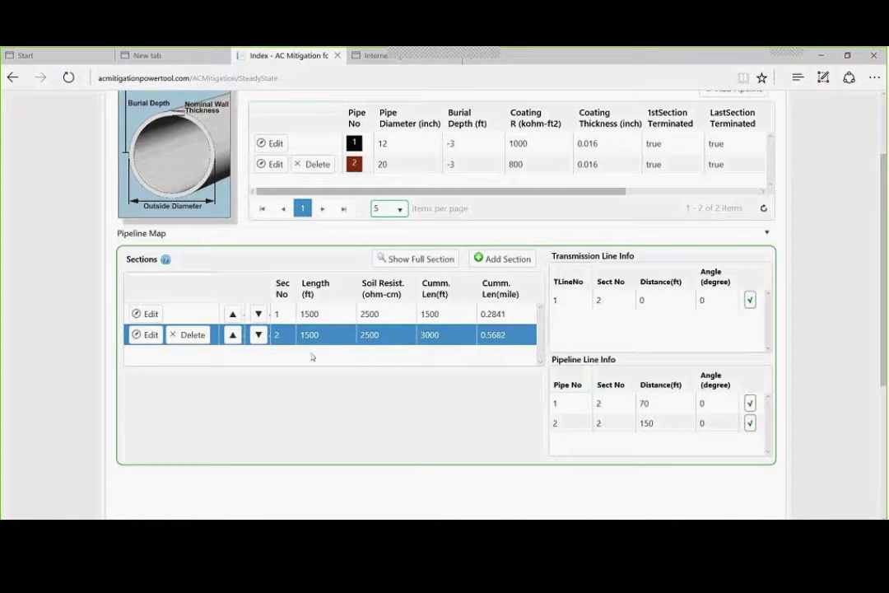
pyautogui.click(496, 258)
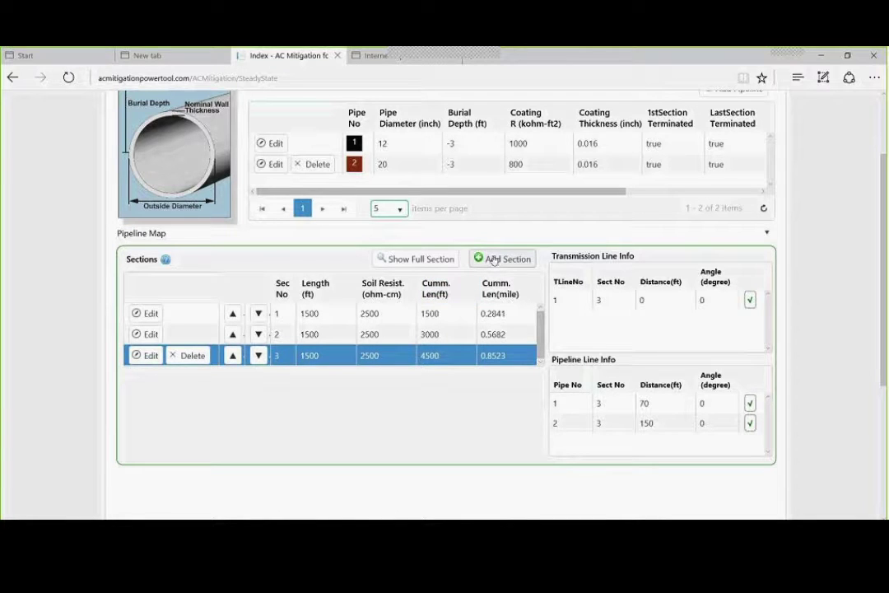
pyautogui.click(495, 260)
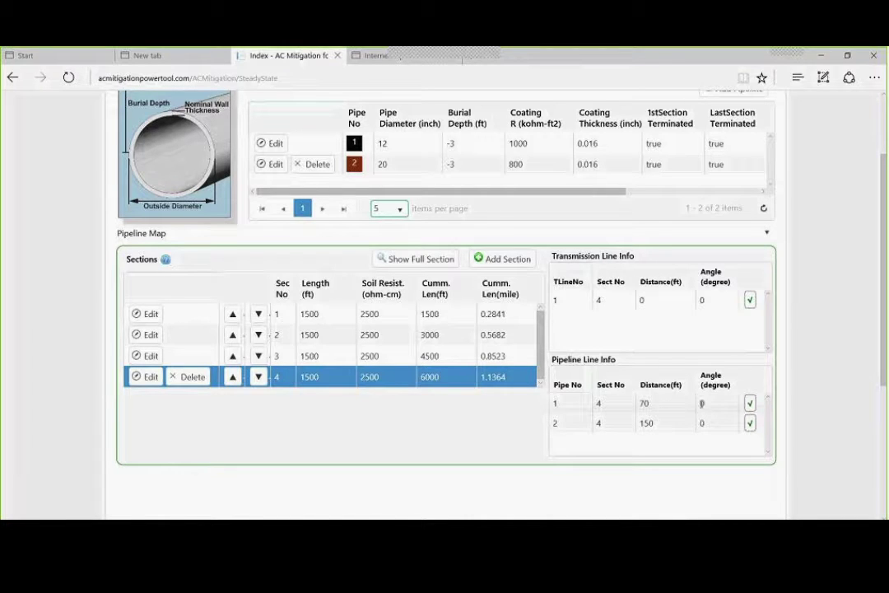
# Enter a 40-degree angle for pipe 1 in section 4's line info
pyautogui.click(701, 403)
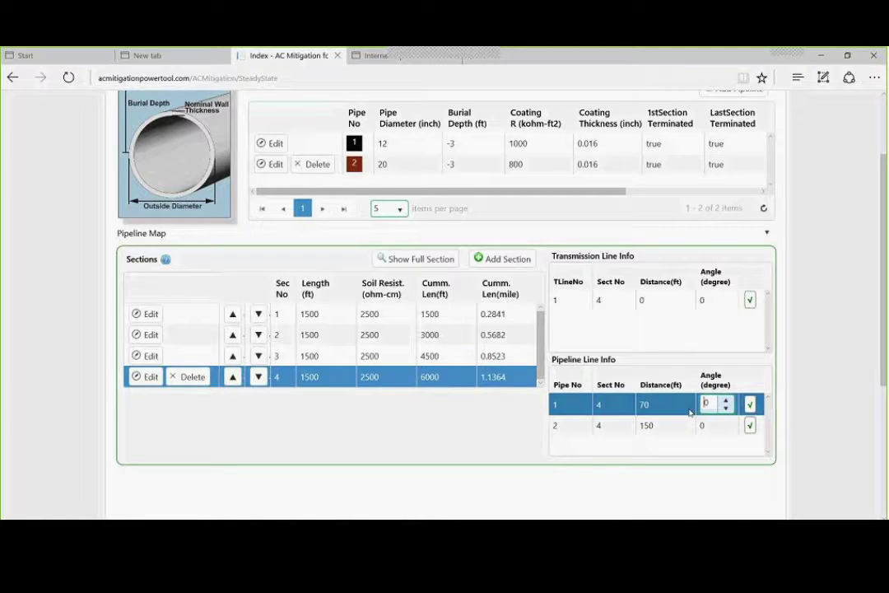
pyautogui.write('40')
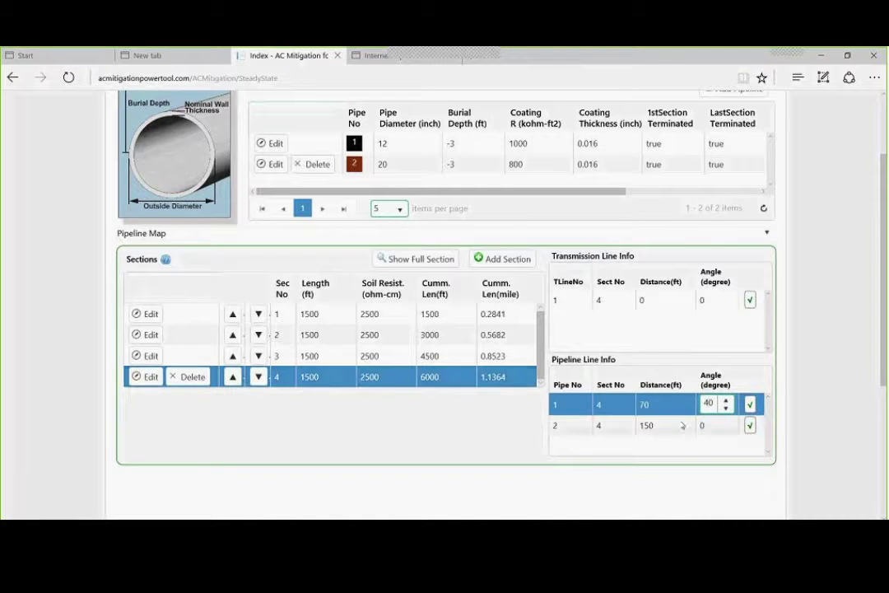
pyautogui.click(749, 405)
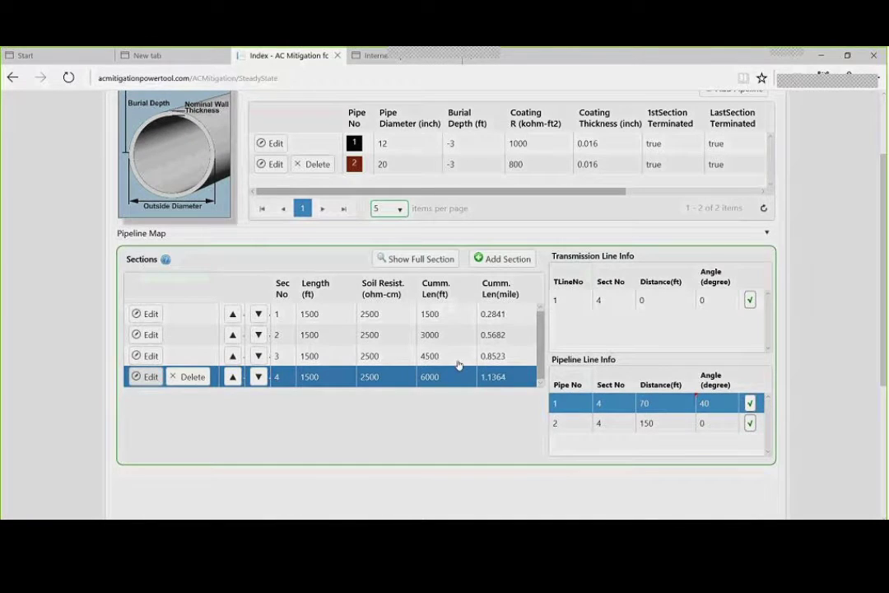
# Change section 4's length from 1500 ft to 150 ft
pyautogui.doubleClick(458, 368)
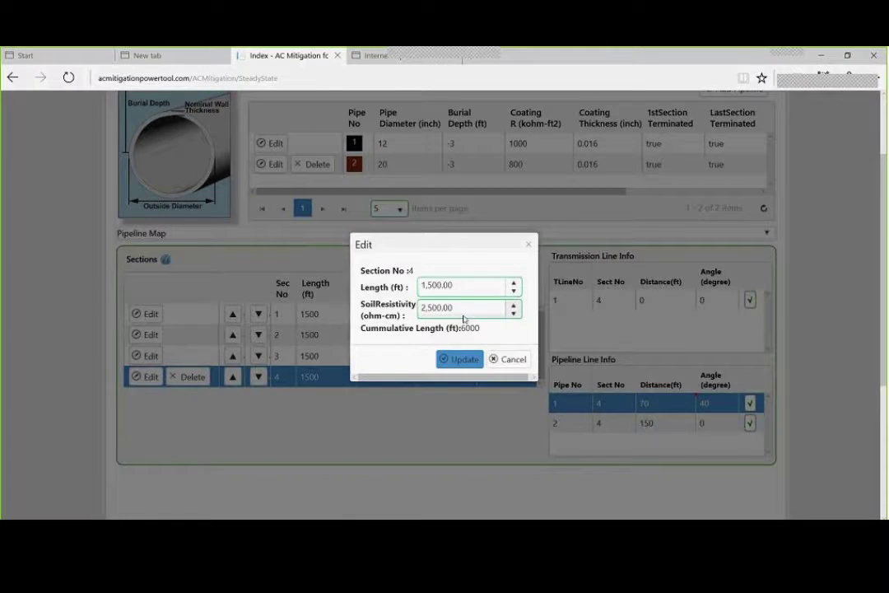
pyautogui.click(448, 285)
pyautogui.moveTo(446, 284); pyautogui.dragTo(400, 286)
pyautogui.click(455, 286)
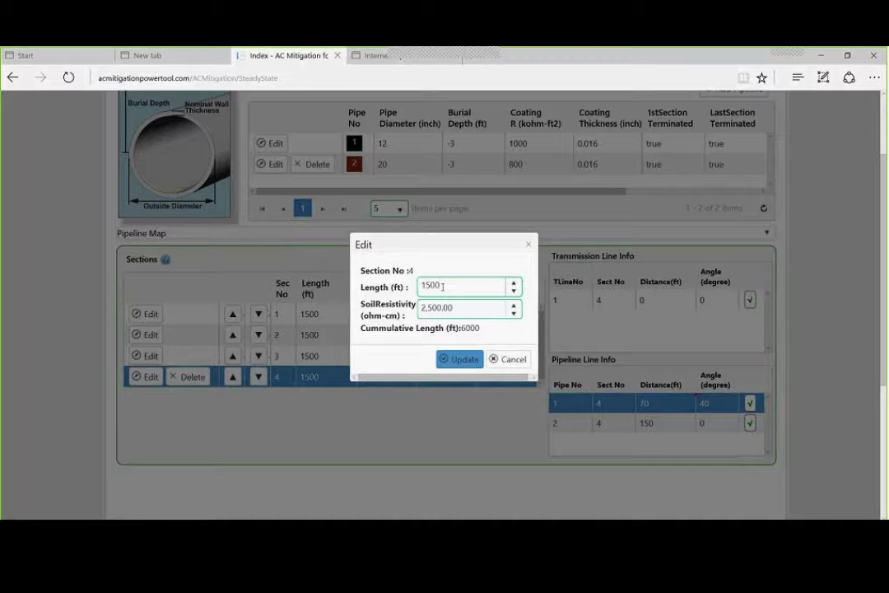
pyautogui.press('BackSpace')
pyautogui.click(460, 360)
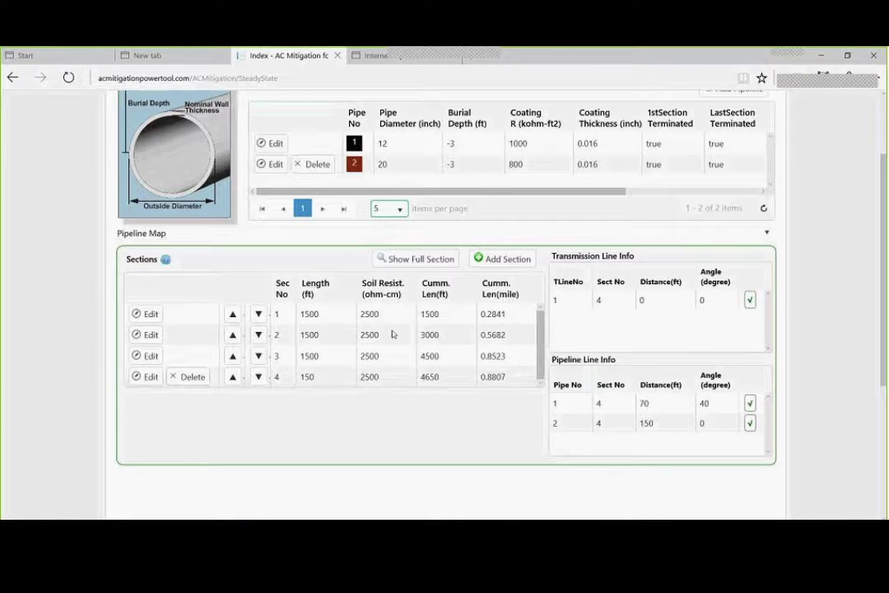
# Add section 5 and give its pipe 1 a 50-degree angle
pyautogui.click(491, 258)
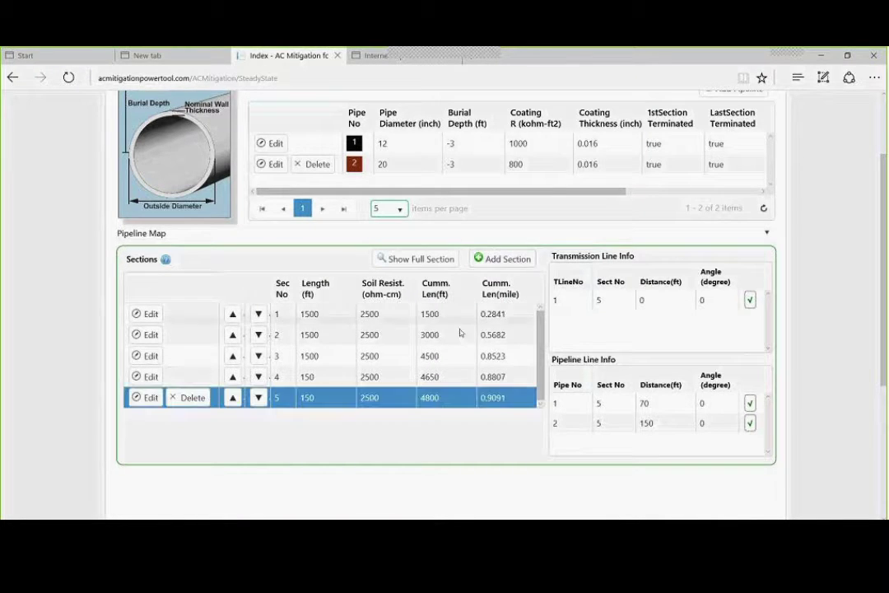
pyautogui.click(697, 431)
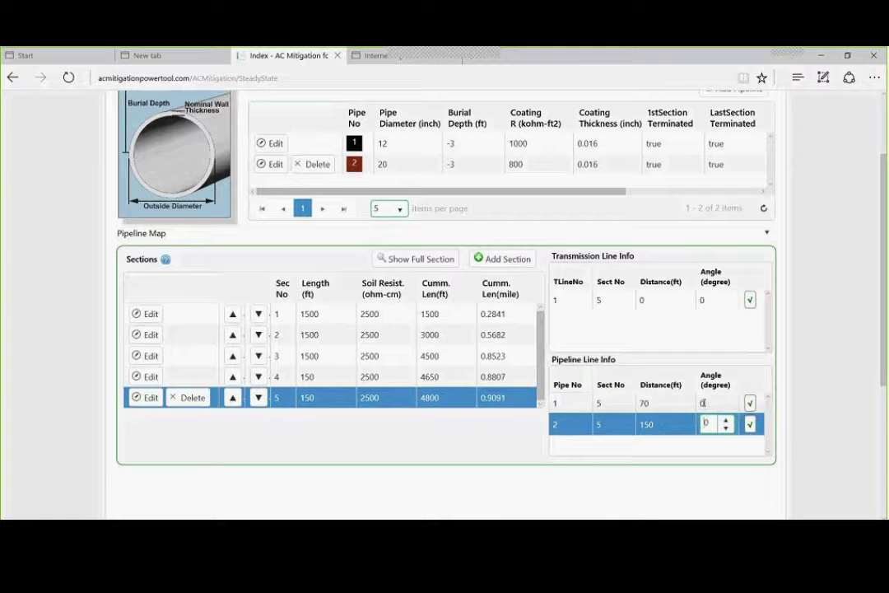
pyautogui.click(704, 402)
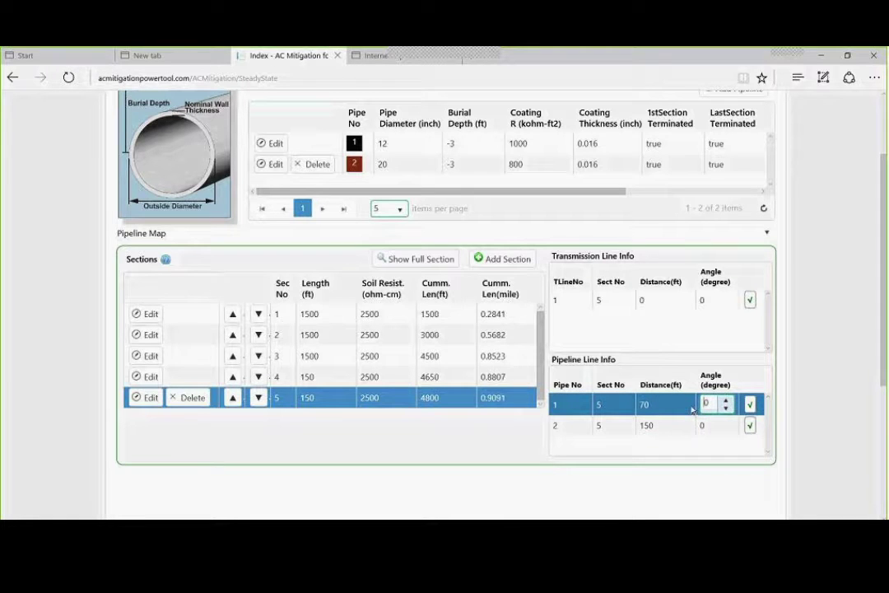
pyautogui.write('50')
pyautogui.press('Return')
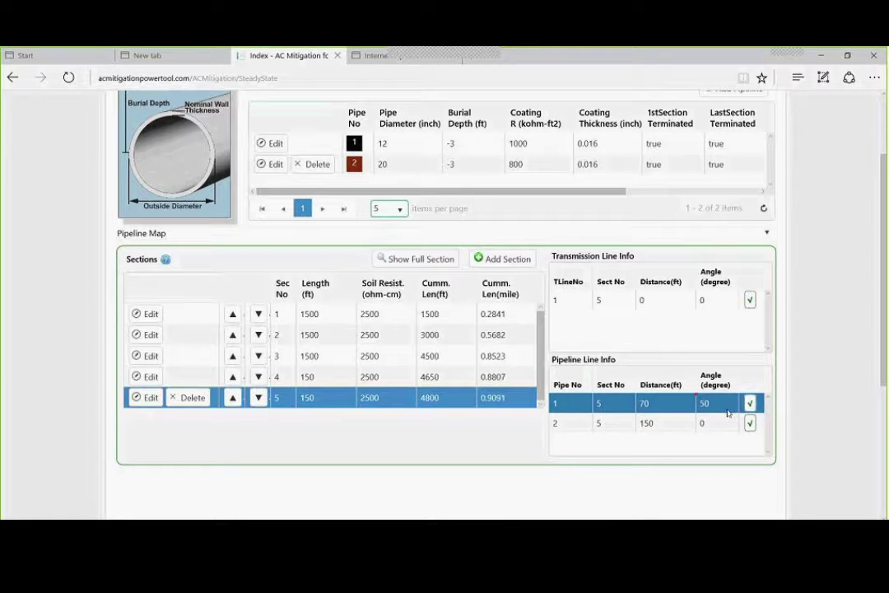
# Set pipe 1's angle to 40 degrees in section 4, then reselect section 5
pyautogui.click(434, 377)
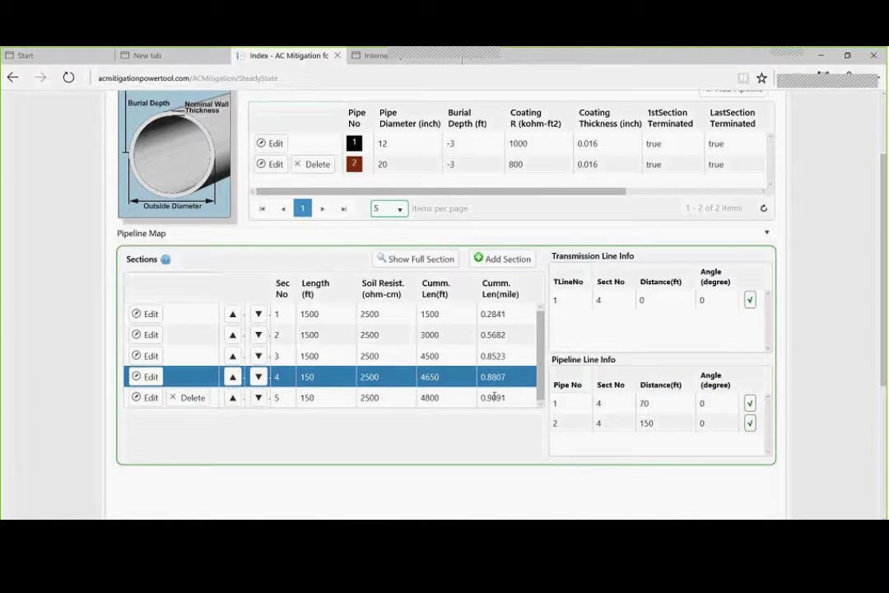
pyautogui.click(701, 403)
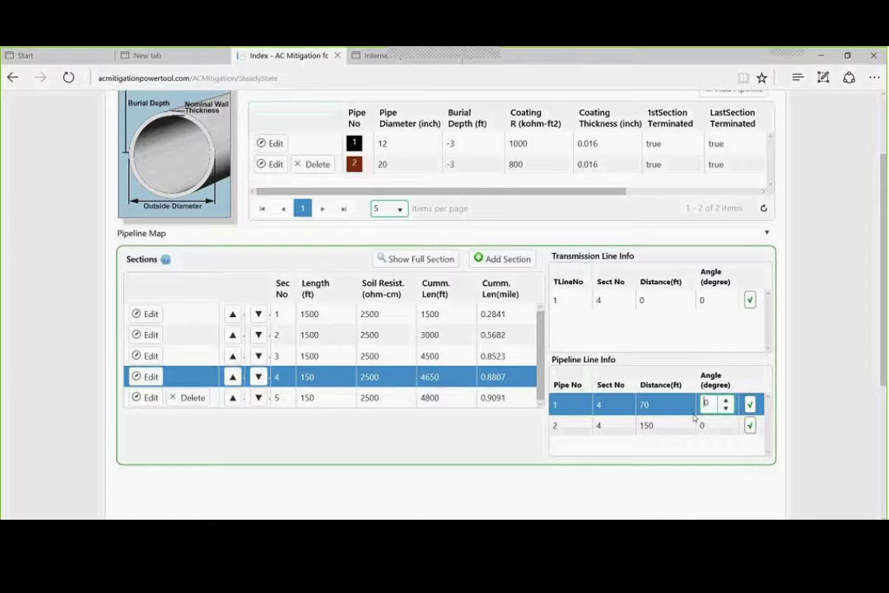
pyautogui.write('40')
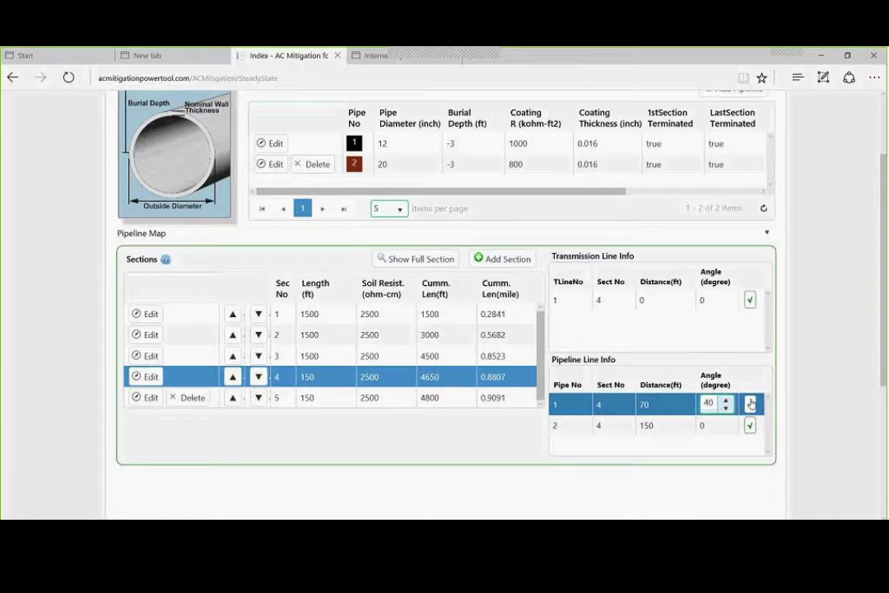
pyautogui.click(750, 403)
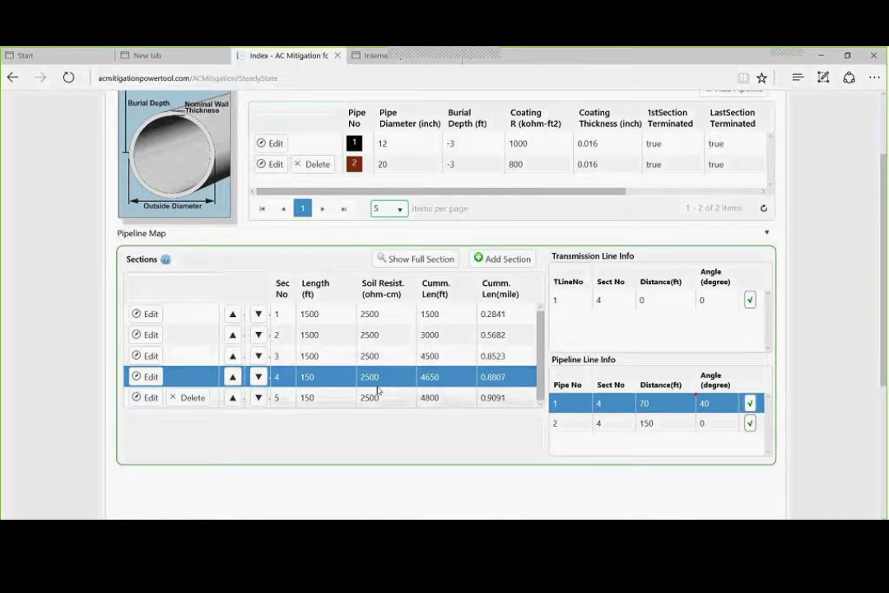
pyautogui.click(379, 399)
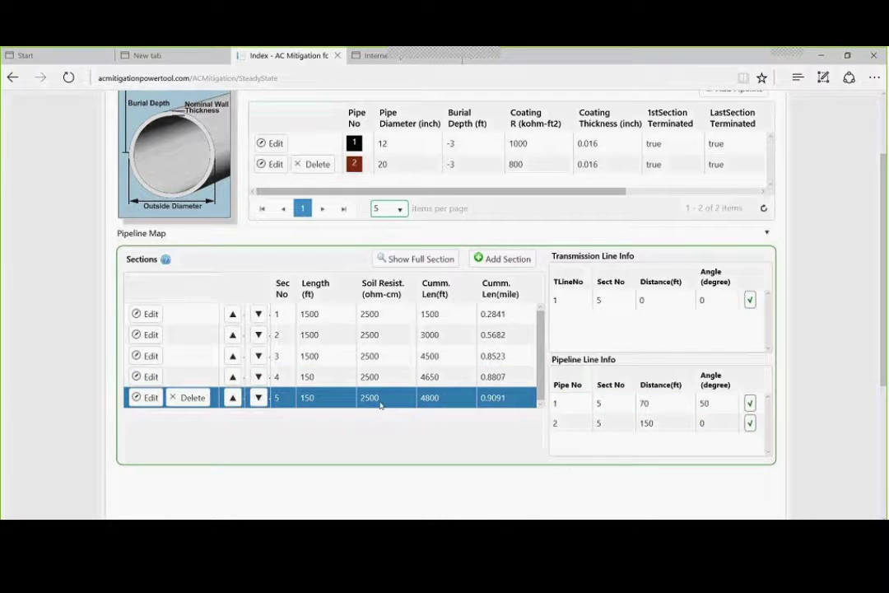
# Add pipeline section 6 and set its length to 1500 ft
pyautogui.click(506, 259)
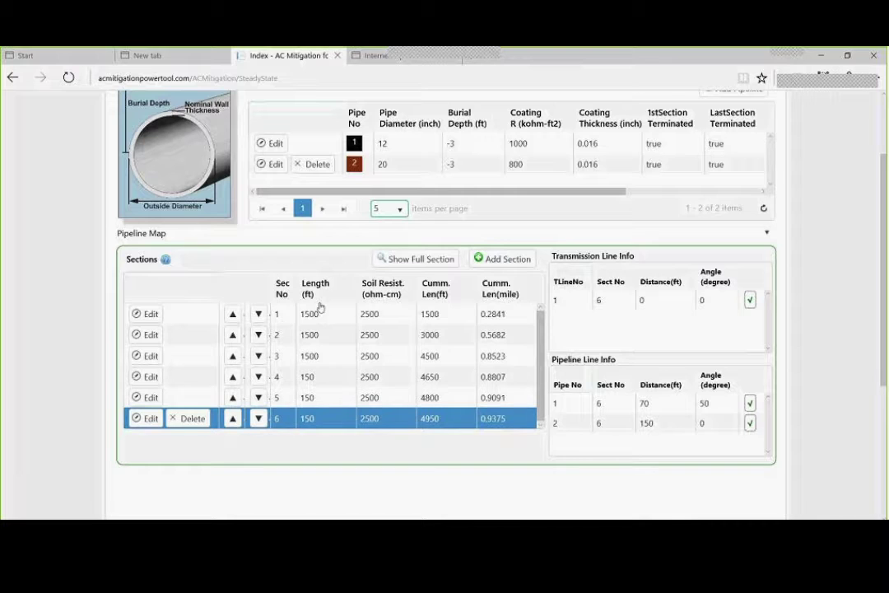
pyautogui.click(149, 419)
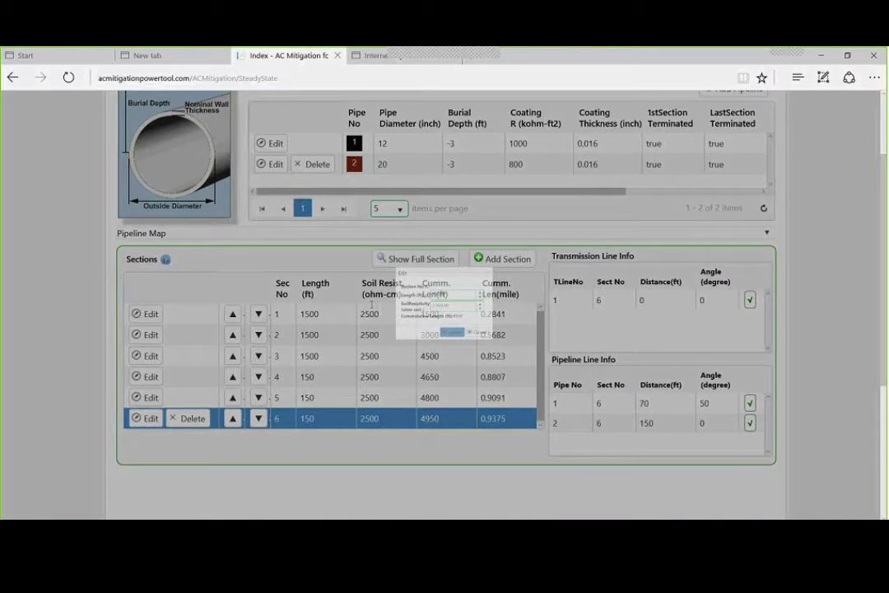
pyautogui.click(455, 284)
pyautogui.write('0')
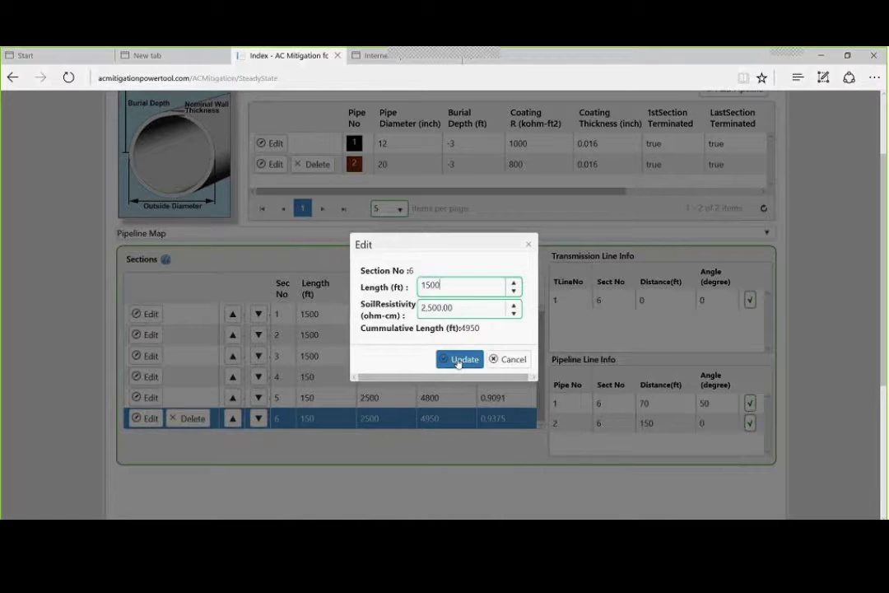
pyautogui.click(478, 360)
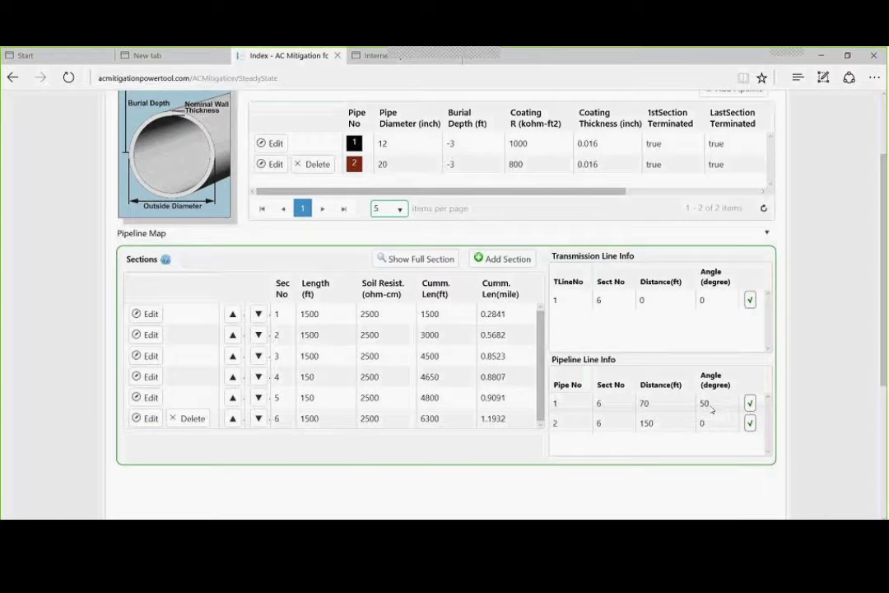
# Change pipe 1's angle in section 6 from 50 to 0, then add section 7
pyautogui.click(707, 403)
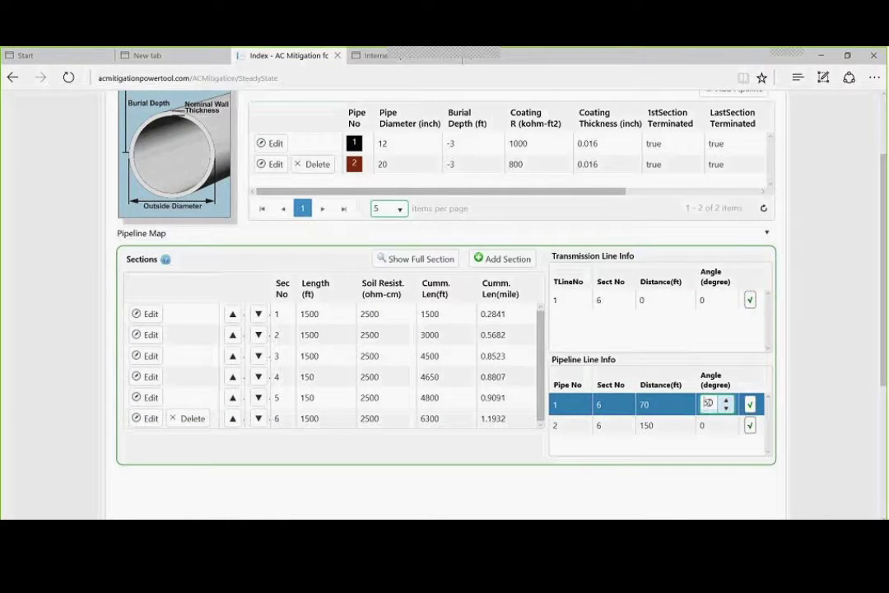
pyautogui.doubleClick(706, 403)
pyautogui.write('0')
pyautogui.click(751, 403)
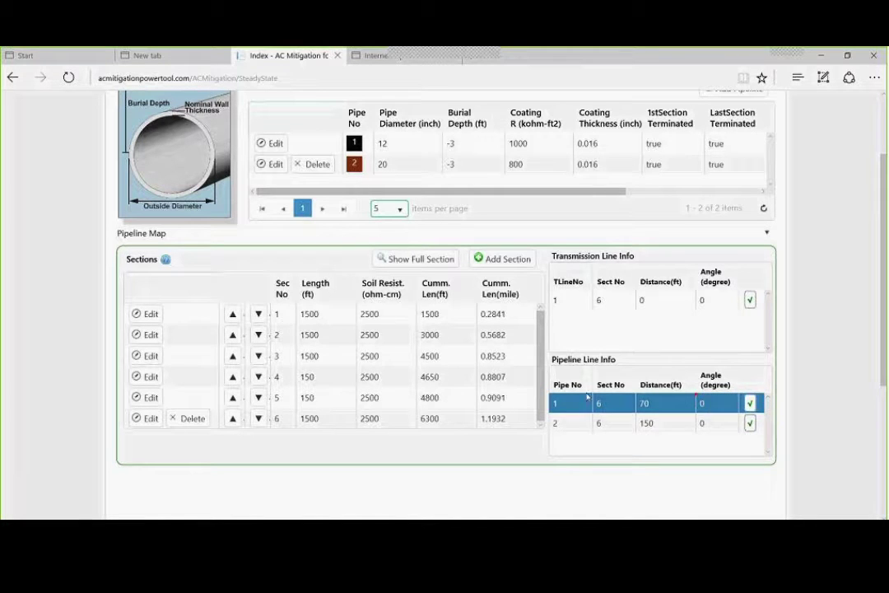
pyautogui.click(506, 260)
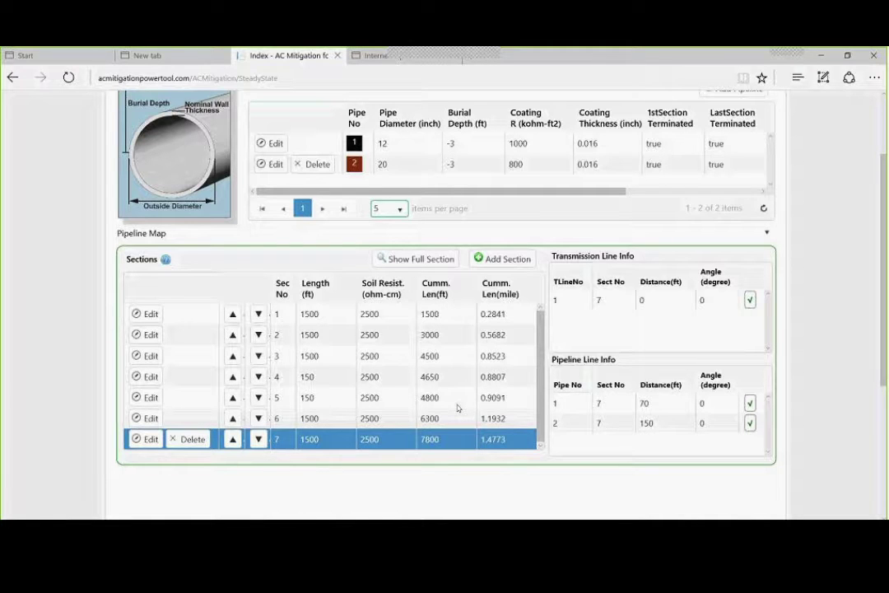
# Save the current setup as a new steady-state case named '2' and acknowledge the success notice
pyautogui.scroll(1, 457, 407)
pyautogui.scroll(1, 463, 411)
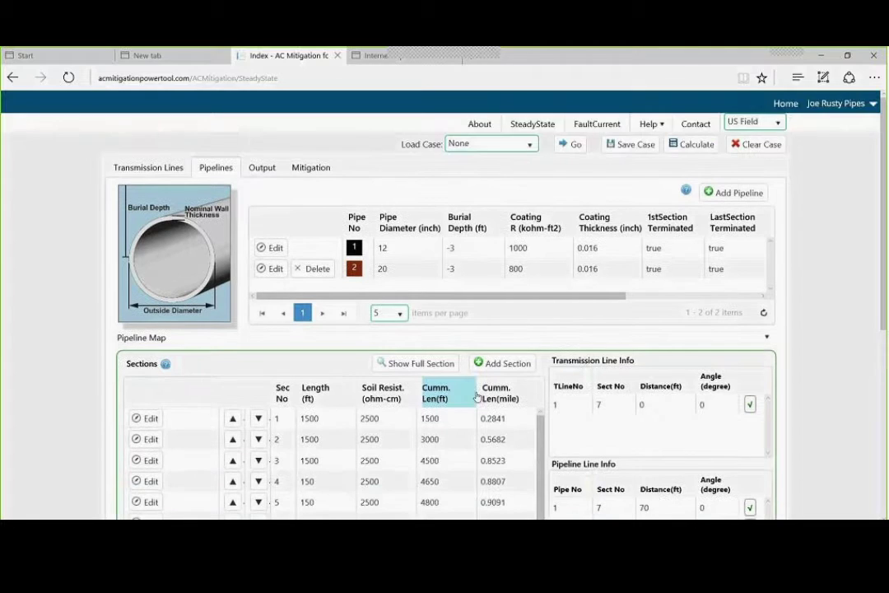
pyautogui.click(627, 146)
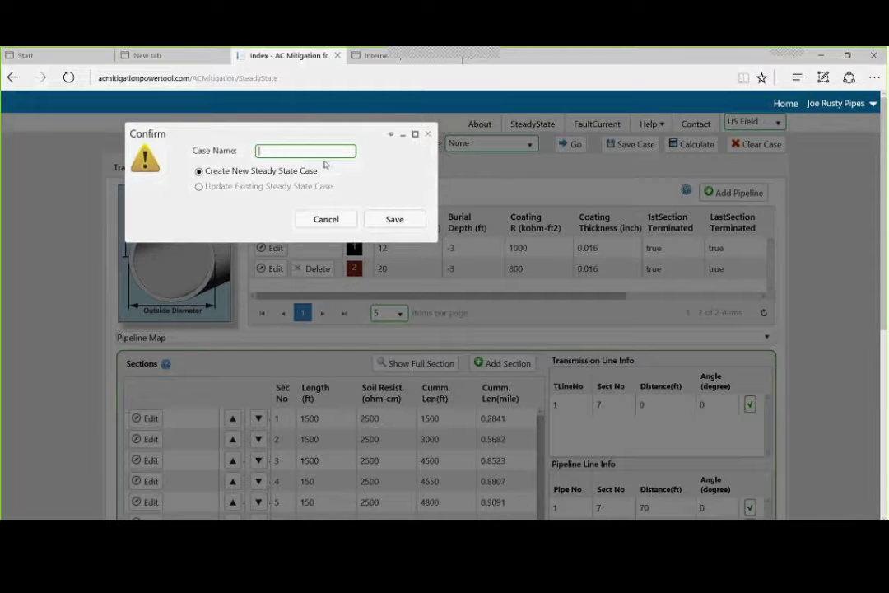
pyautogui.write('2')
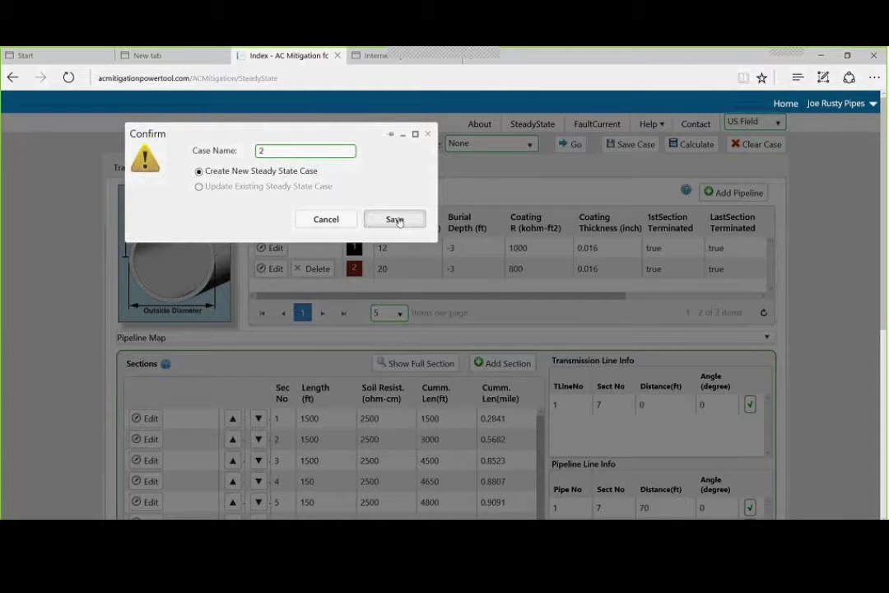
pyautogui.click(395, 219)
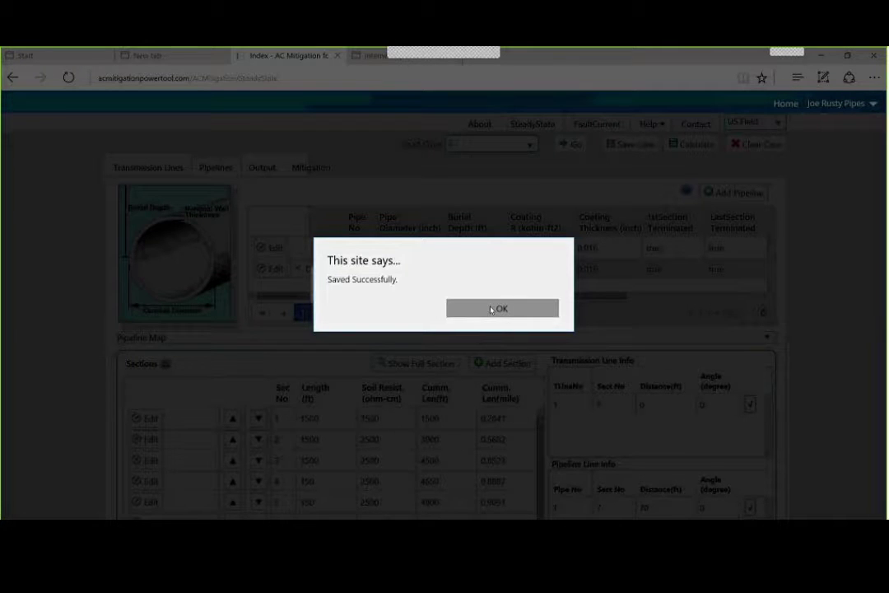
pyautogui.click(491, 308)
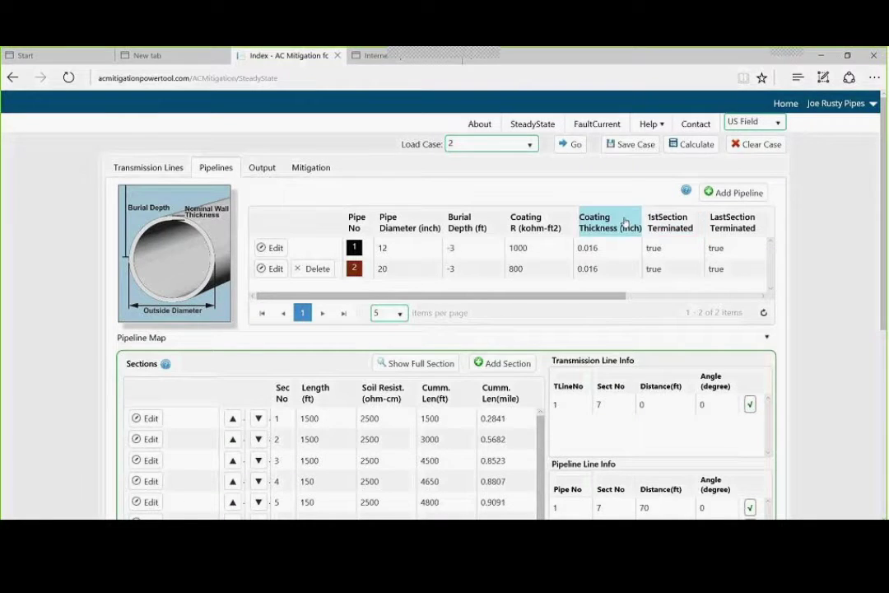
# Update existing case 2 and calculate its results
pyautogui.click(691, 146)
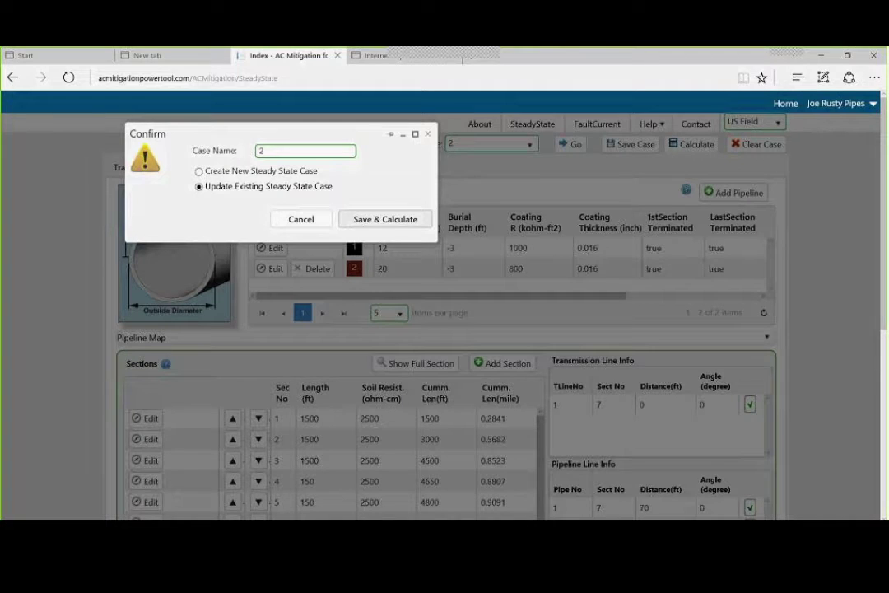
pyautogui.click(395, 223)
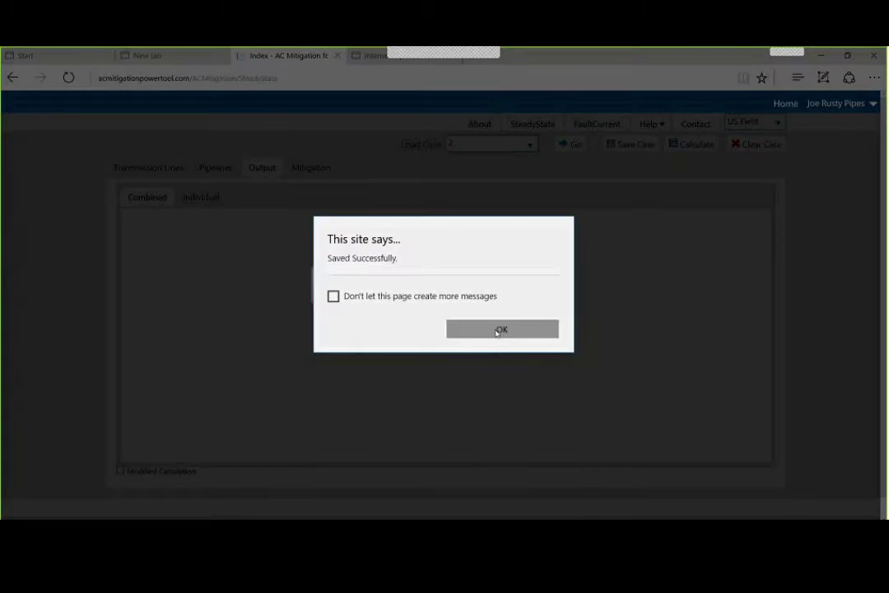
pyautogui.click(498, 331)
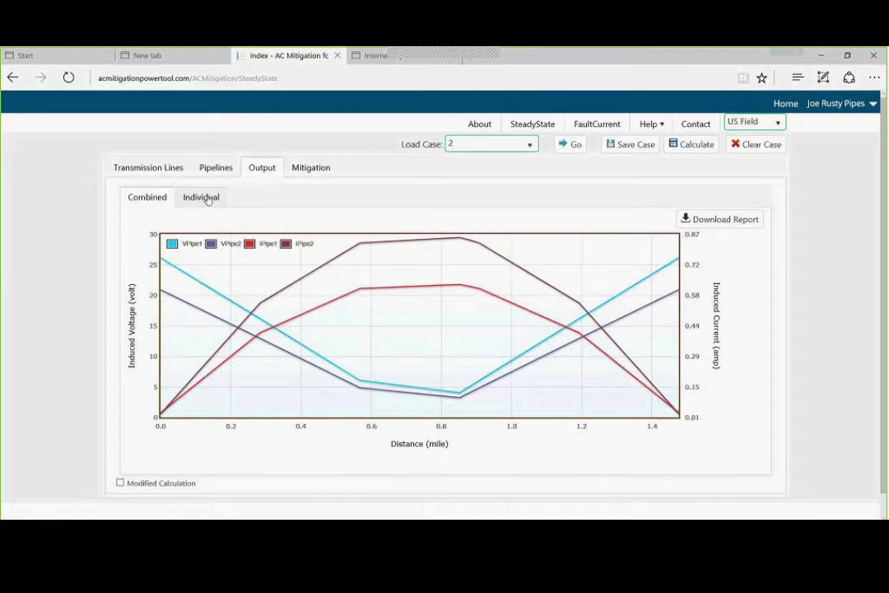
# Show each pipe's induced voltage (peaking near 26 V) and induced current as separate charts
pyautogui.click(207, 198)
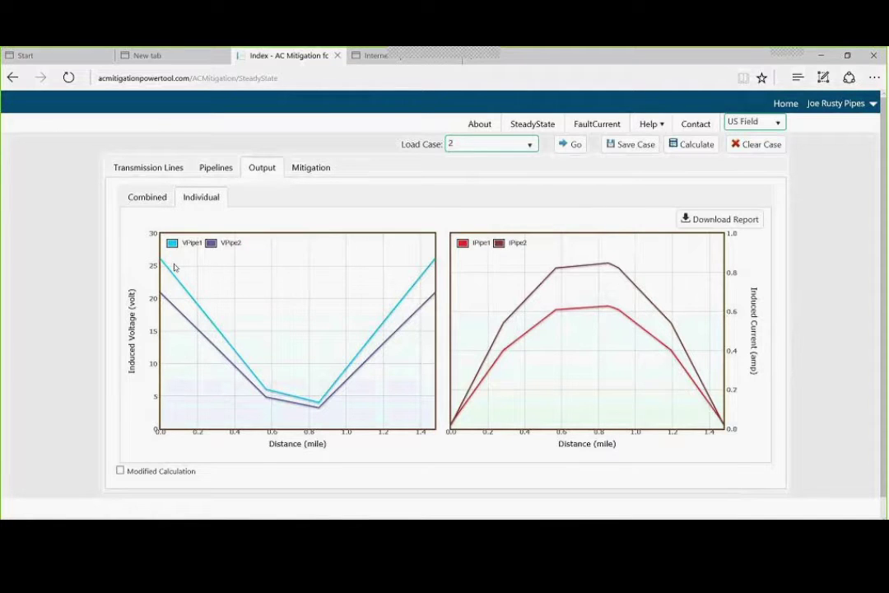
pyautogui.moveTo(162, 261)
pyautogui.moveTo(435, 298)
pyautogui.moveTo(318, 414)
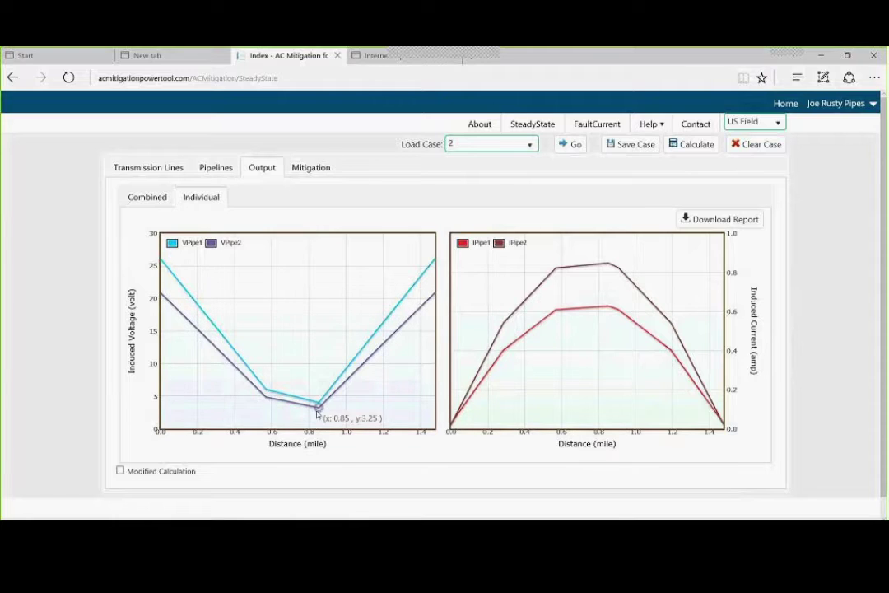
# Show case 2's empty mitigation ground and pipe bond table, sorted by Discrete Grounds
pyautogui.click(317, 167)
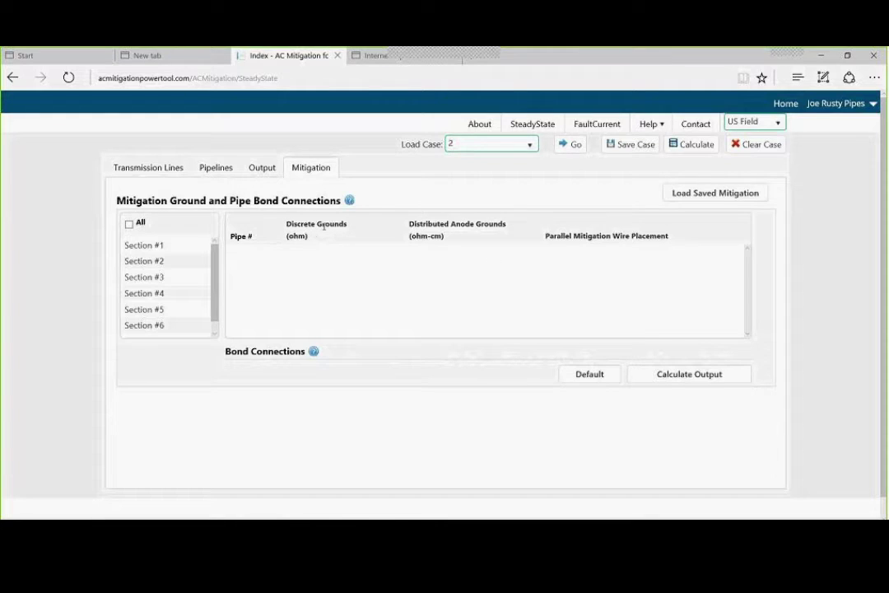
pyautogui.moveTo(322, 228)
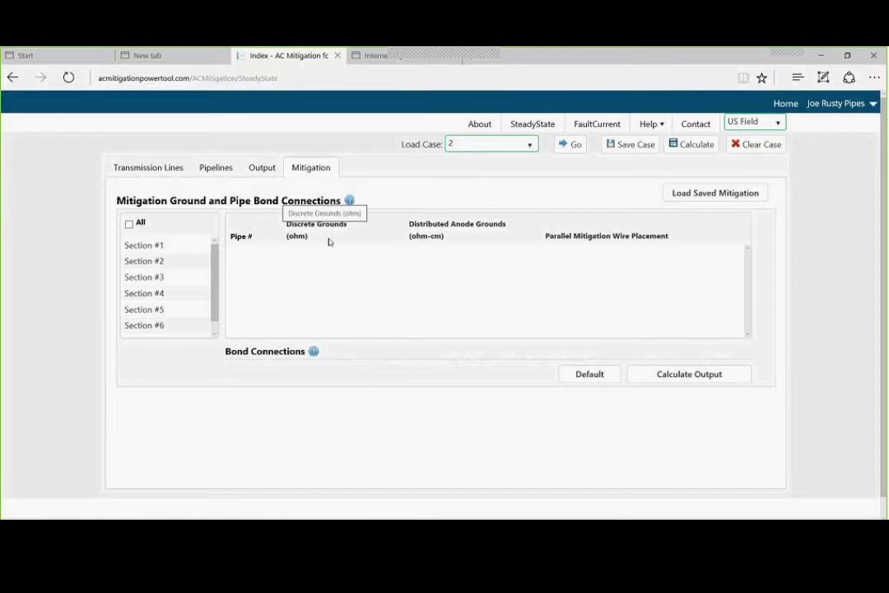
pyautogui.click(329, 239)
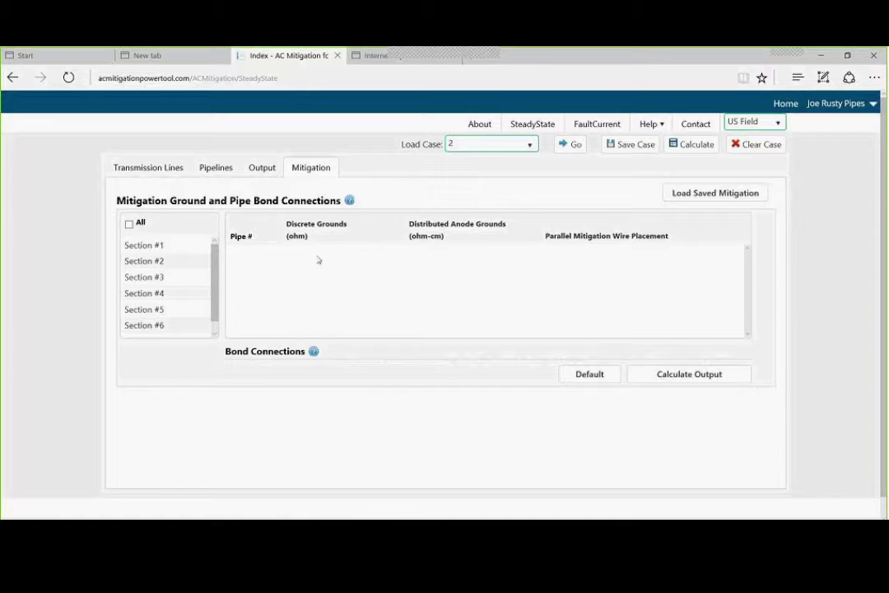
# Give Section #1's pipes 1 and 2 400 ohm-cm distributed anode grounds and bond pipe 1 to 2
pyautogui.click(164, 246)
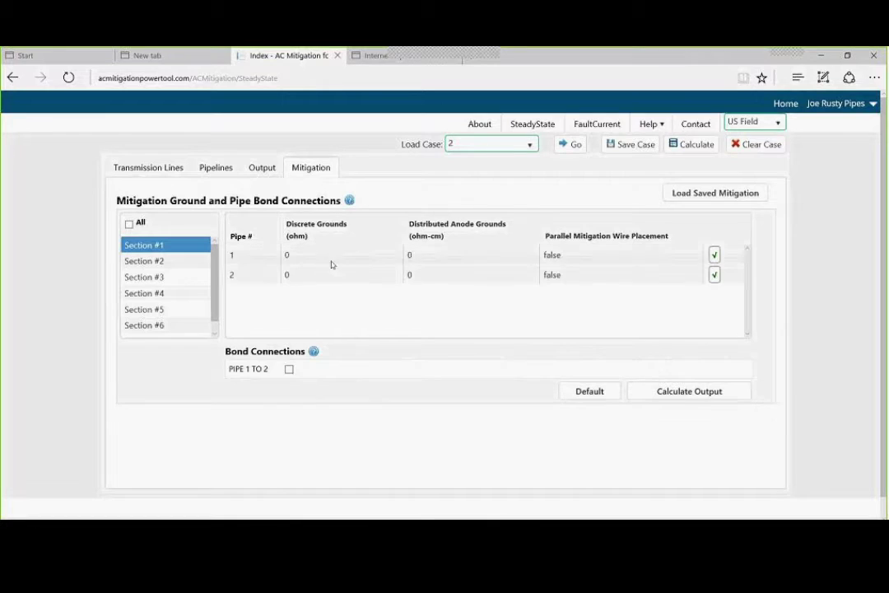
pyautogui.click(410, 255)
pyautogui.click(409, 255)
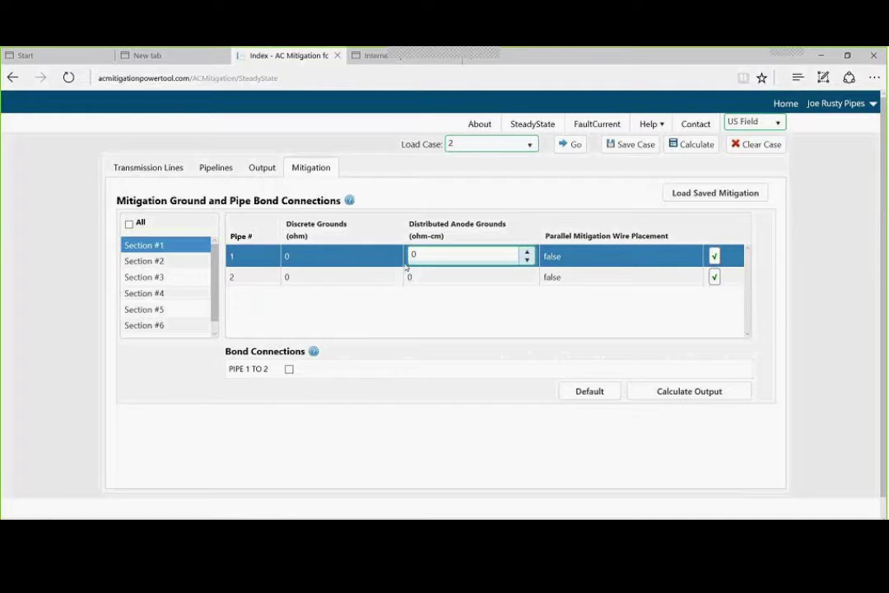
pyautogui.write('400')
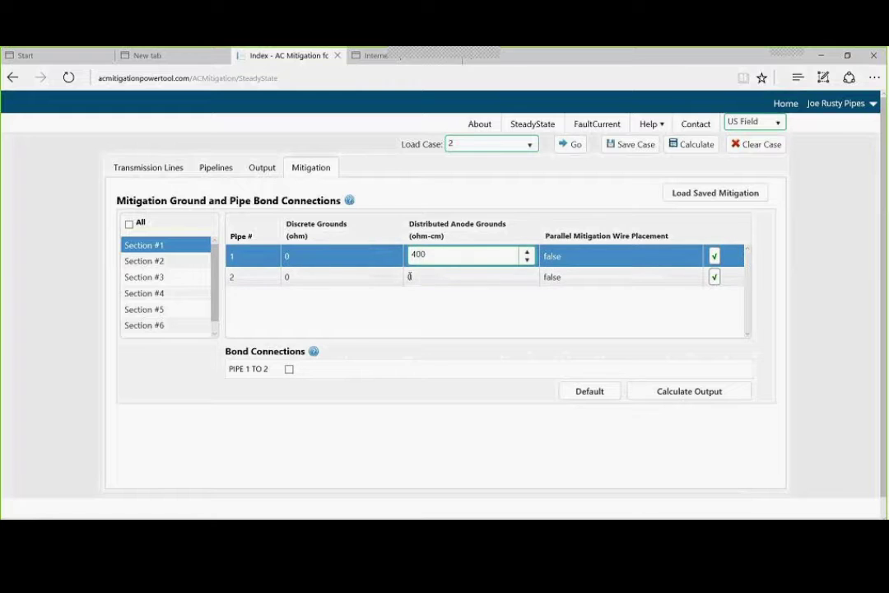
pyautogui.click(414, 277)
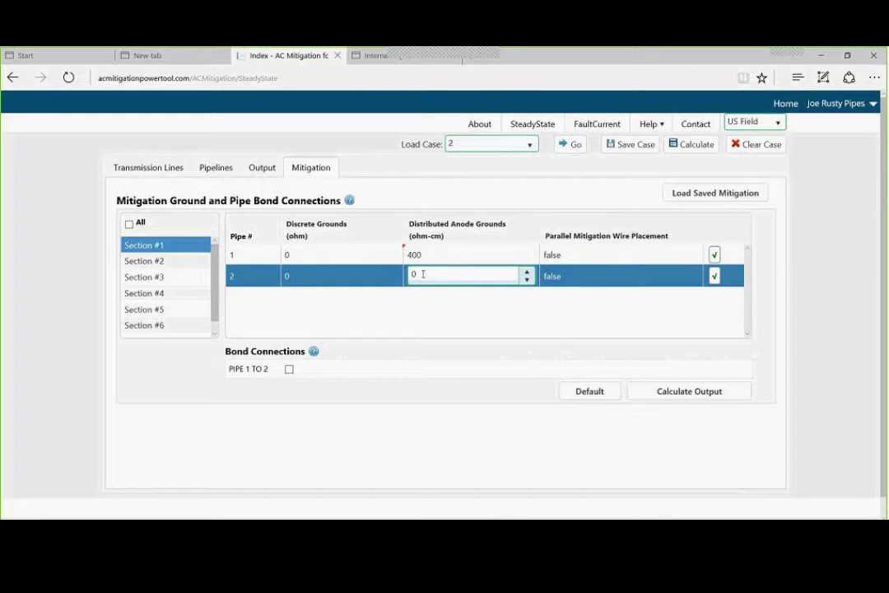
pyautogui.write('400')
pyautogui.click(289, 369)
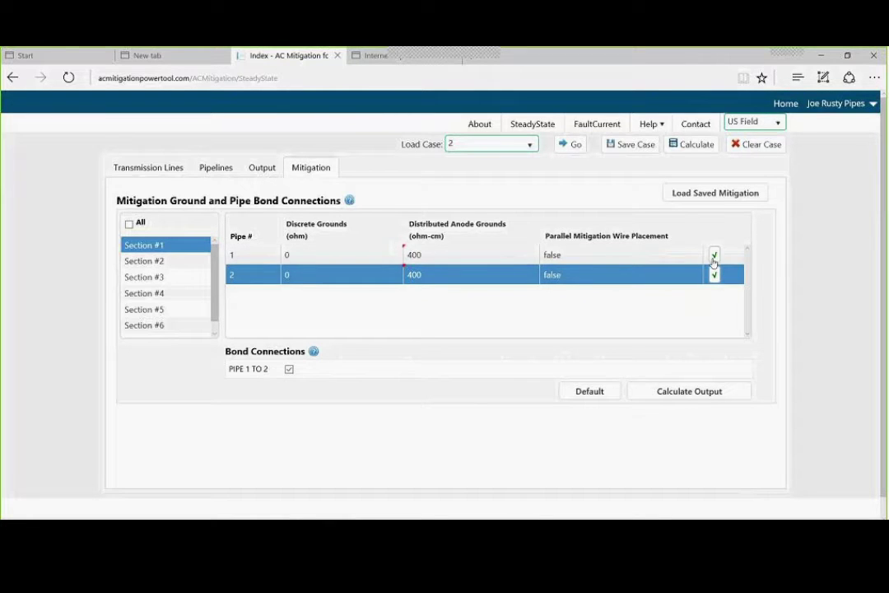
# Save and calculate the mitigated setup as new case '2 Mitg', then reopen the Mitigation tab
pyautogui.click(689, 393)
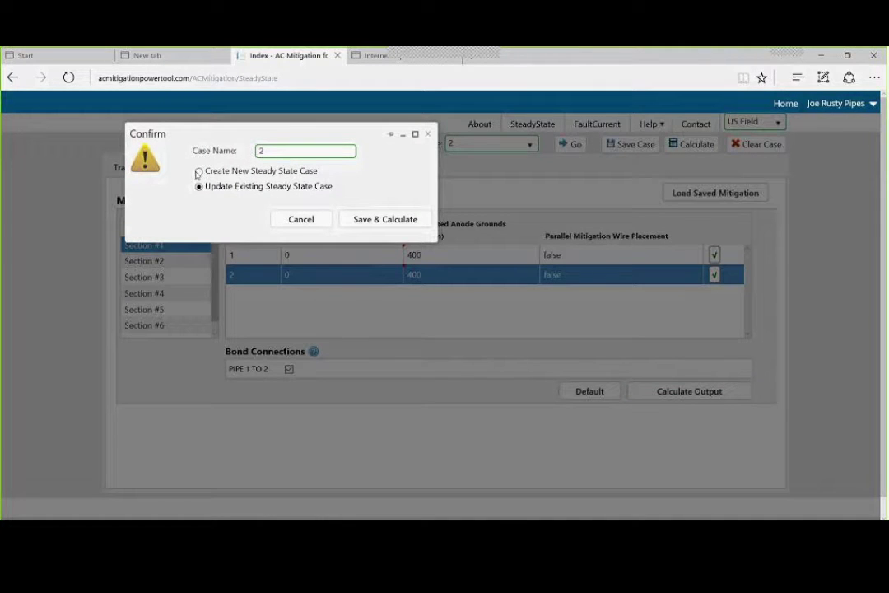
pyautogui.click(199, 171)
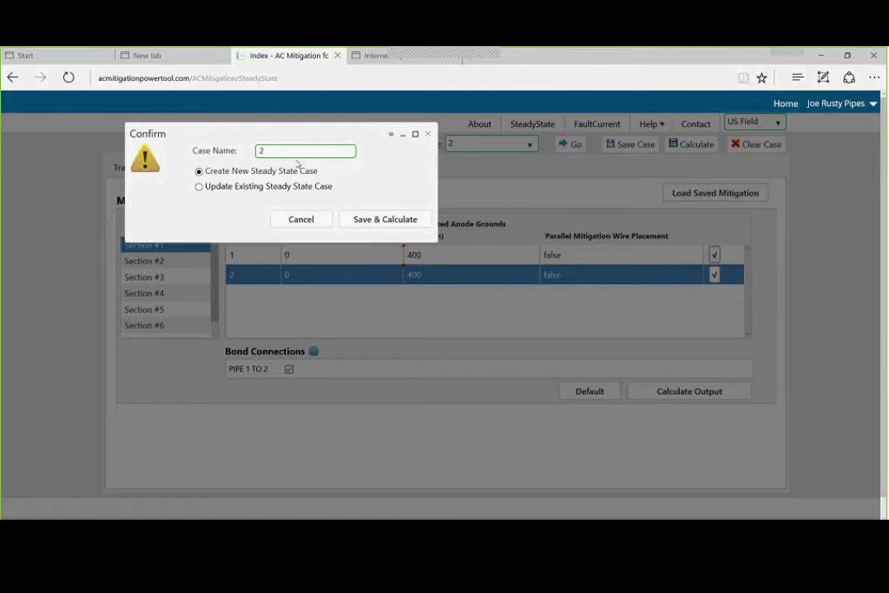
pyautogui.write('Mit')
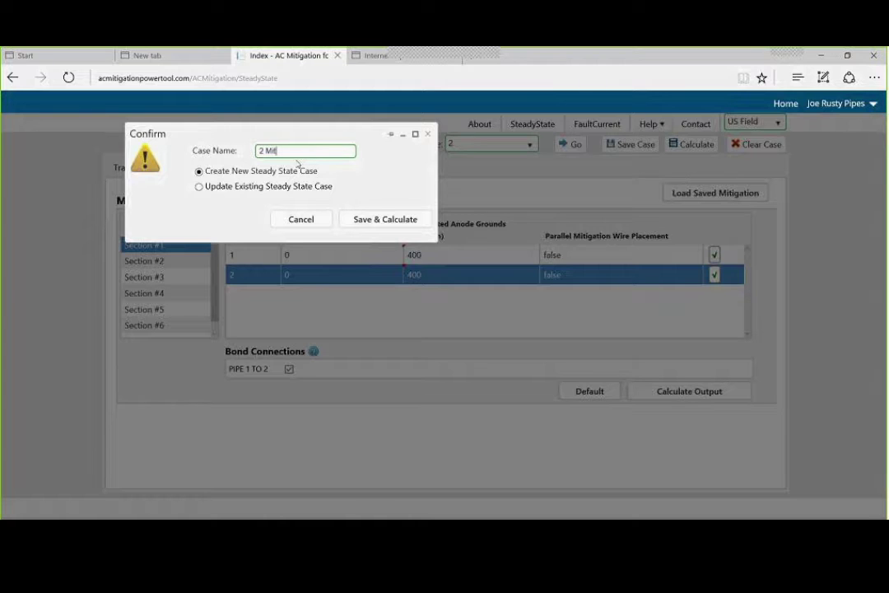
pyautogui.write('g')
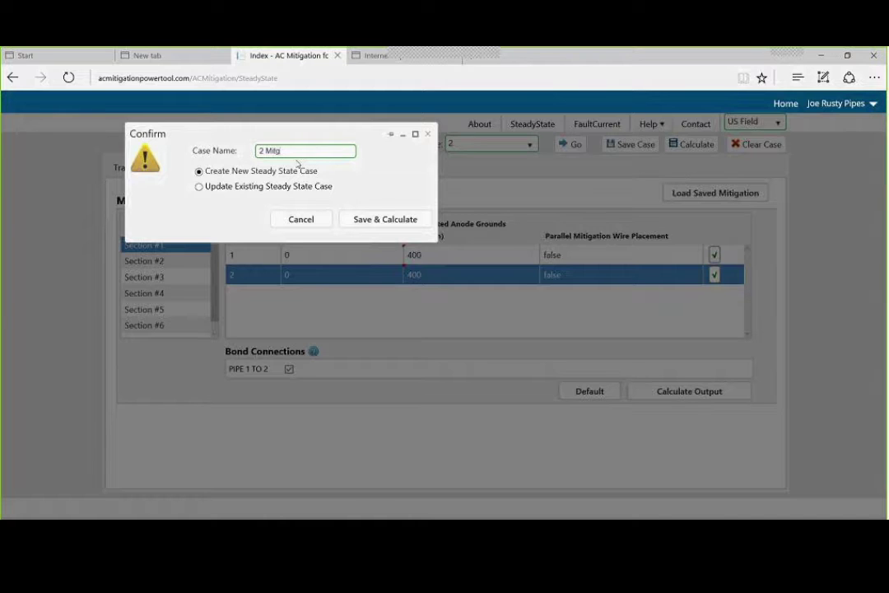
pyautogui.click(379, 220)
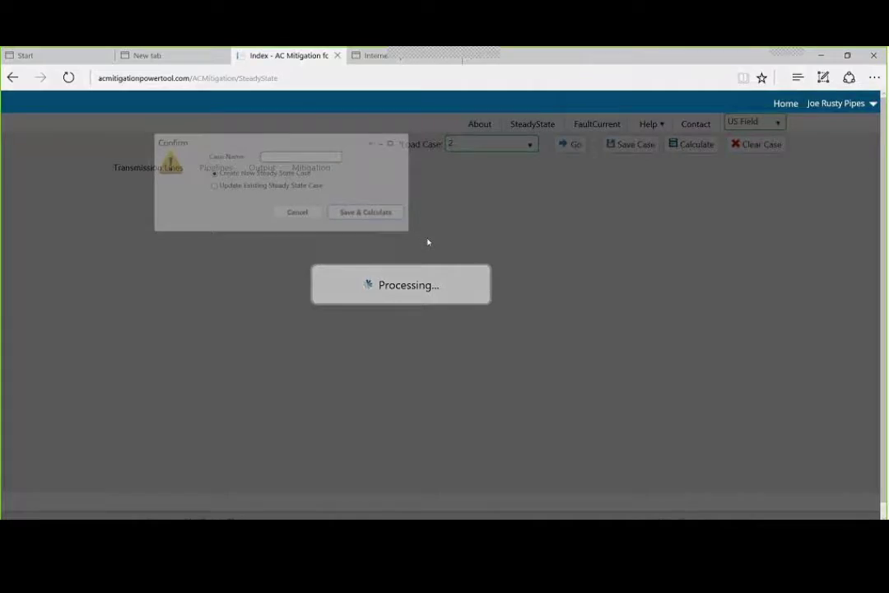
pyautogui.press('Return')
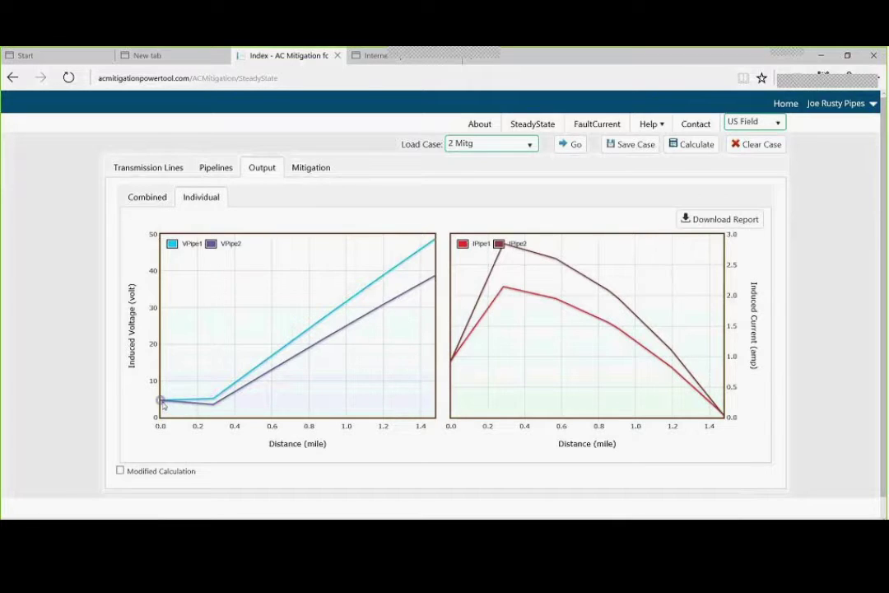
pyautogui.moveTo(163, 404)
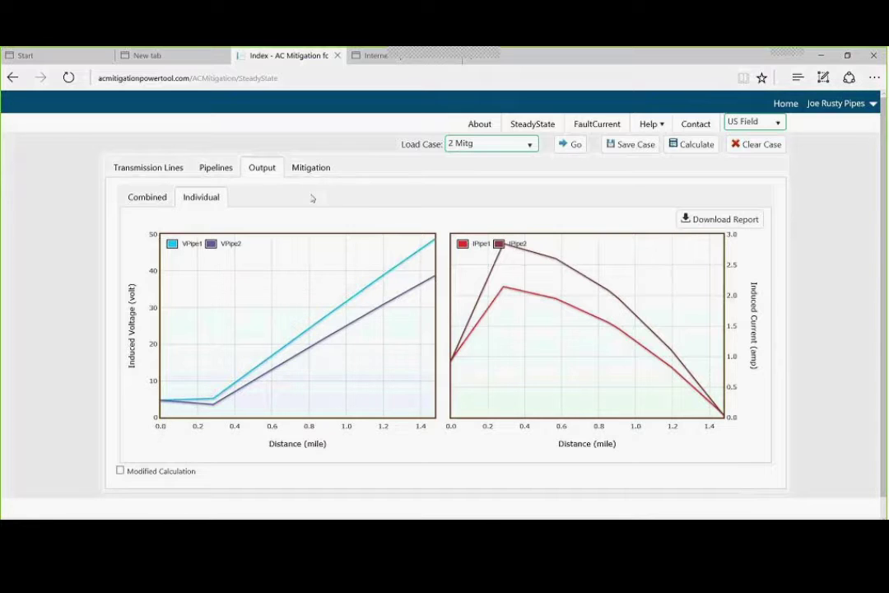
pyautogui.click(312, 168)
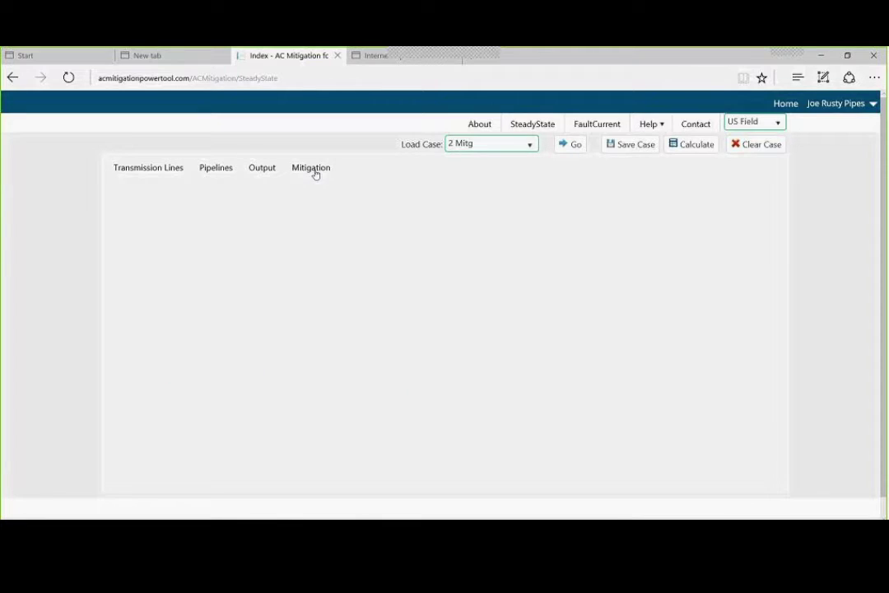
# Set 400 ohm-cm distributed anode grounds on Section #7's pipes 1 and 2 and request recalculation
pyautogui.scroll(-1, 144, 321)
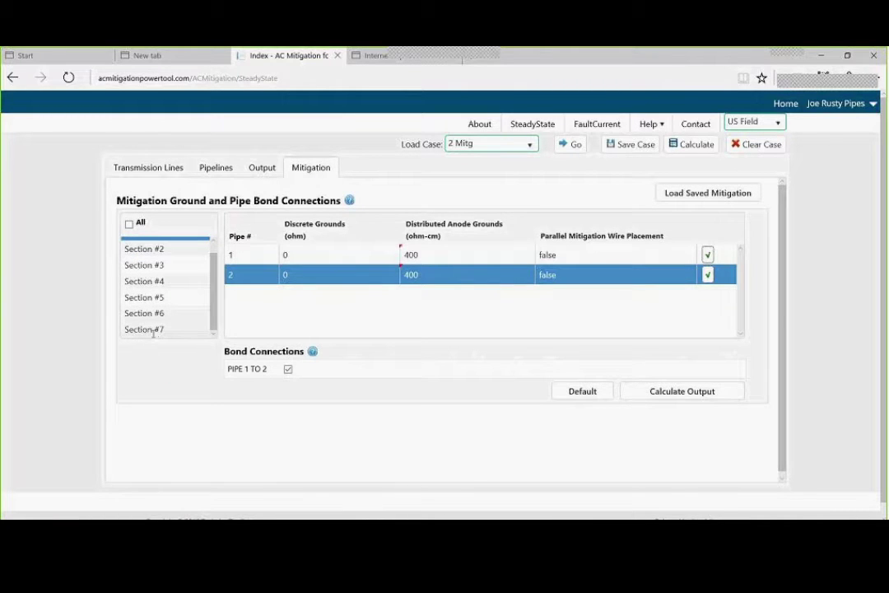
pyautogui.click(157, 330)
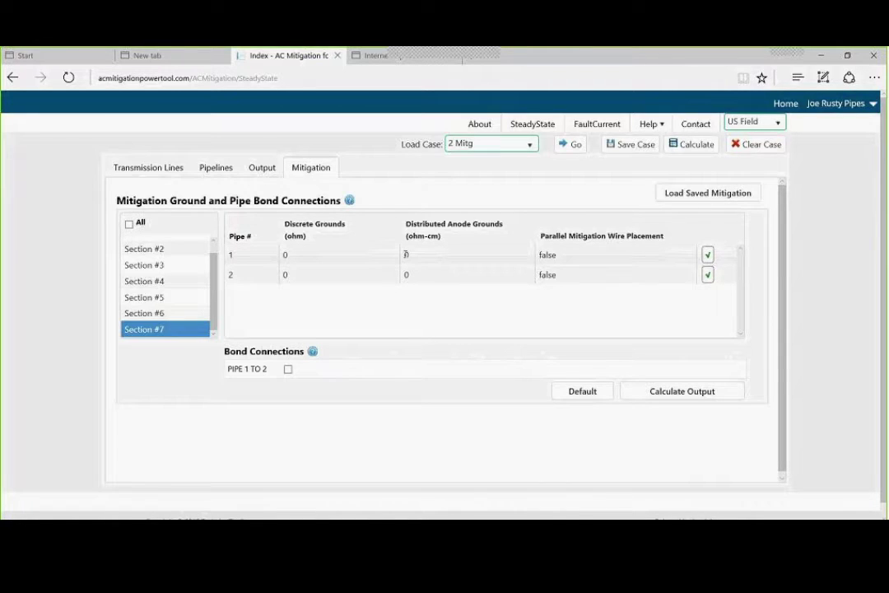
pyautogui.click(394, 260)
pyautogui.write('400')
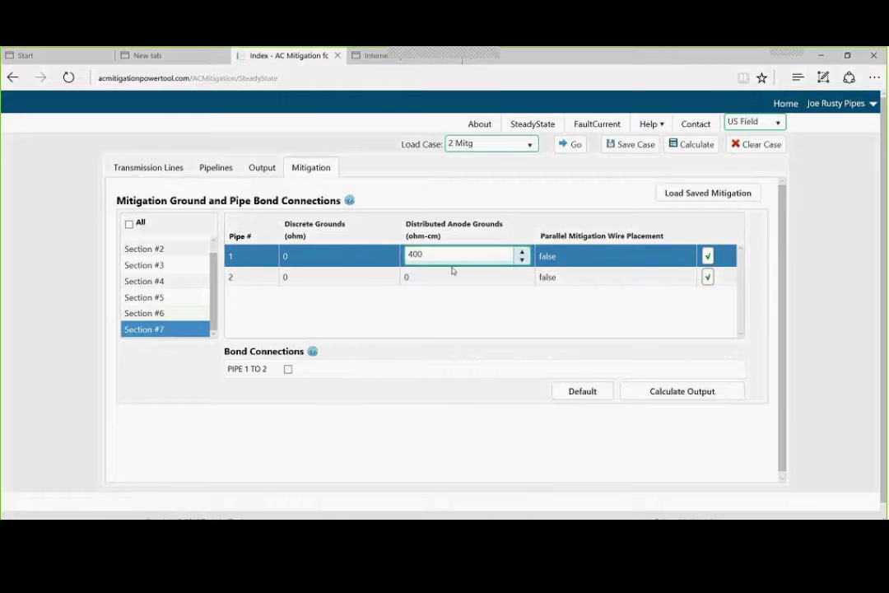
pyautogui.click(693, 259)
pyautogui.click(413, 280)
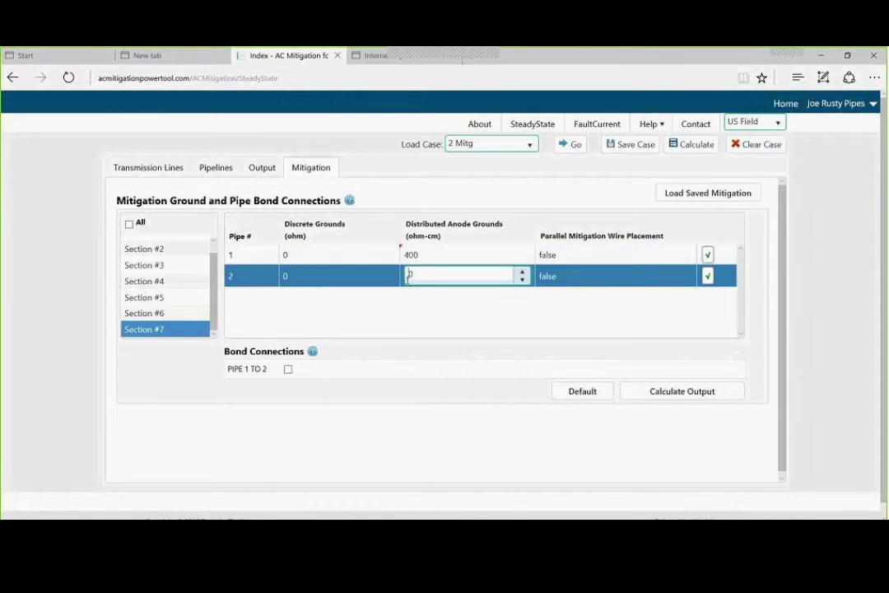
pyautogui.write('400')
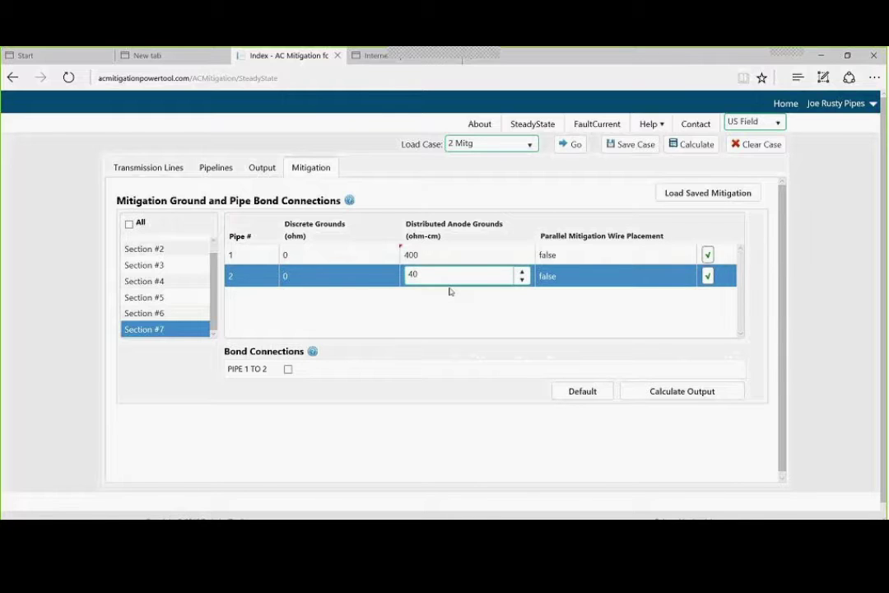
pyautogui.click(689, 321)
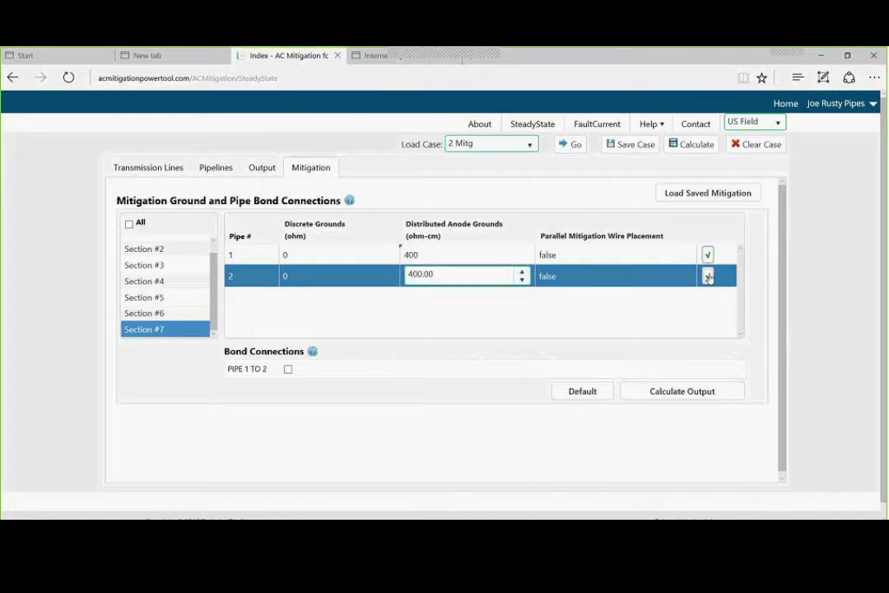
pyautogui.click(669, 394)
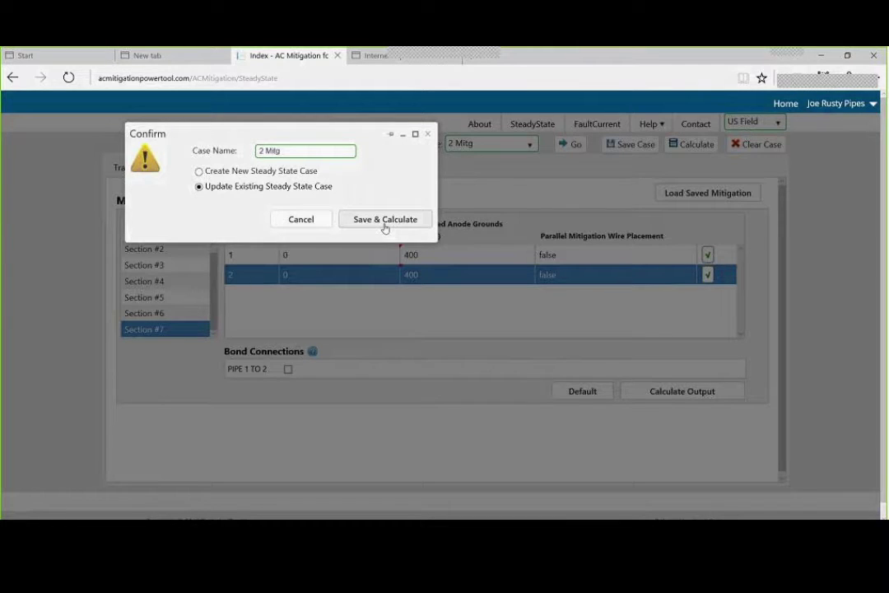
# Update and recalculate case '2 Mitg', lowering peak induced voltage to about 9.7 V
pyautogui.click(383, 220)
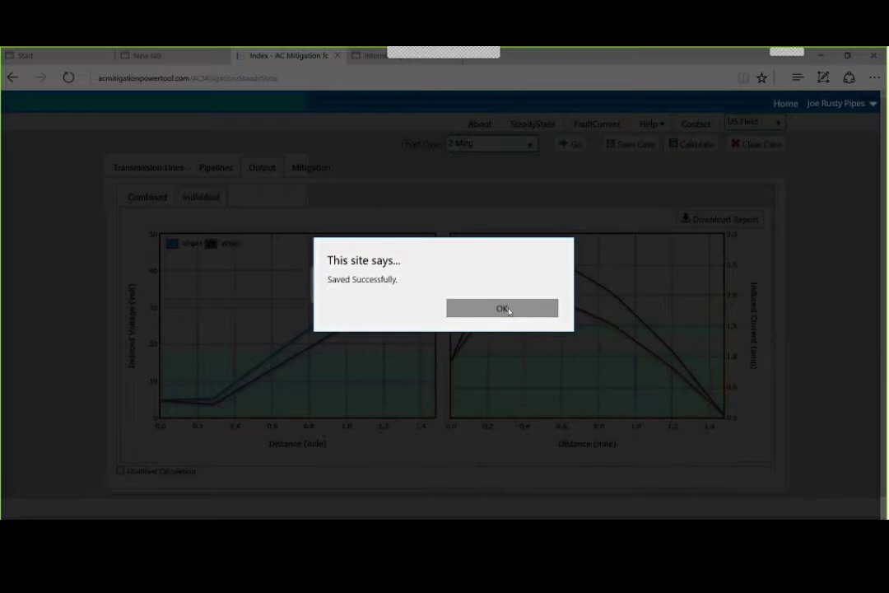
pyautogui.click(502, 308)
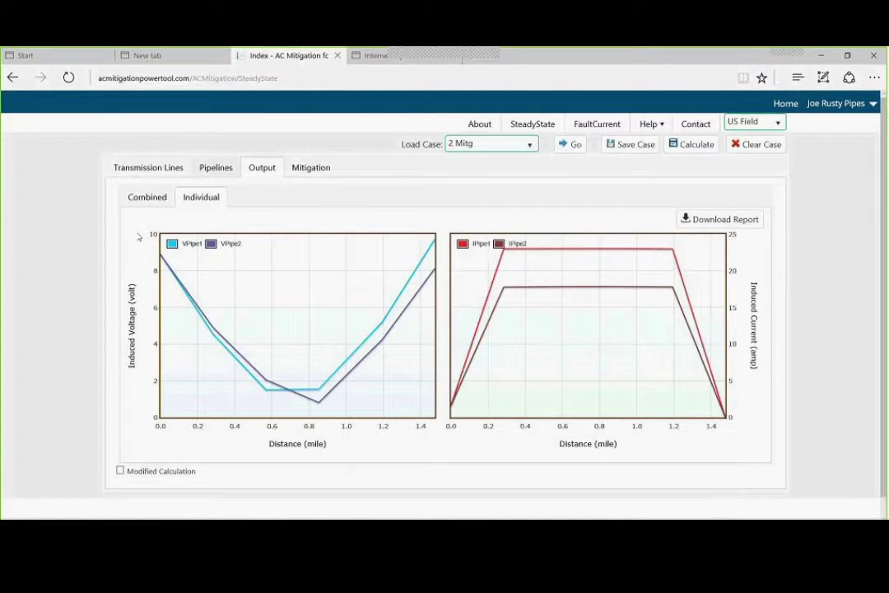
pyautogui.moveTo(164, 256)
pyautogui.moveTo(435, 238)
# Tick the PIPE 1 TO 2 bond, save and recalculate '2 Mitg', and return to mitigation settings
pyautogui.click(319, 169)
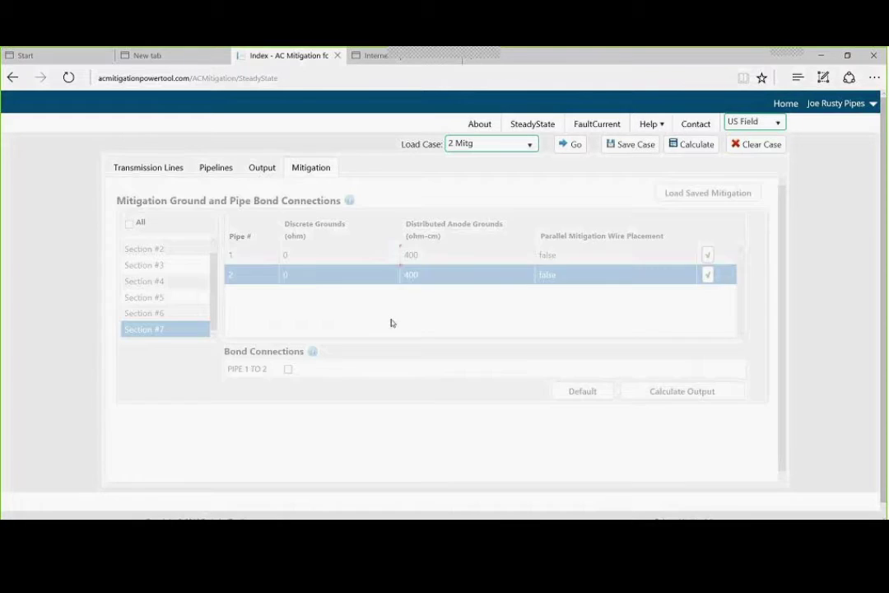
pyautogui.click(288, 369)
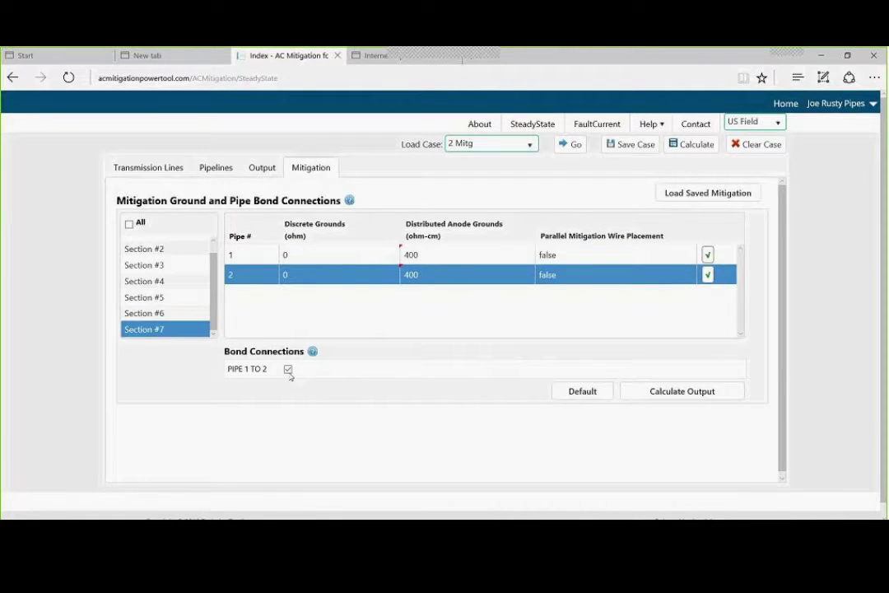
pyautogui.click(683, 393)
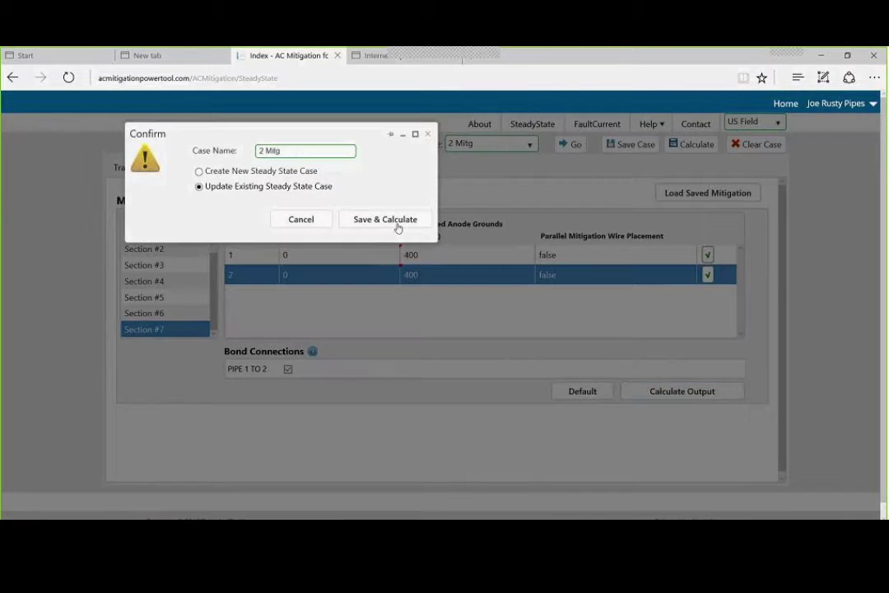
pyautogui.click(383, 217)
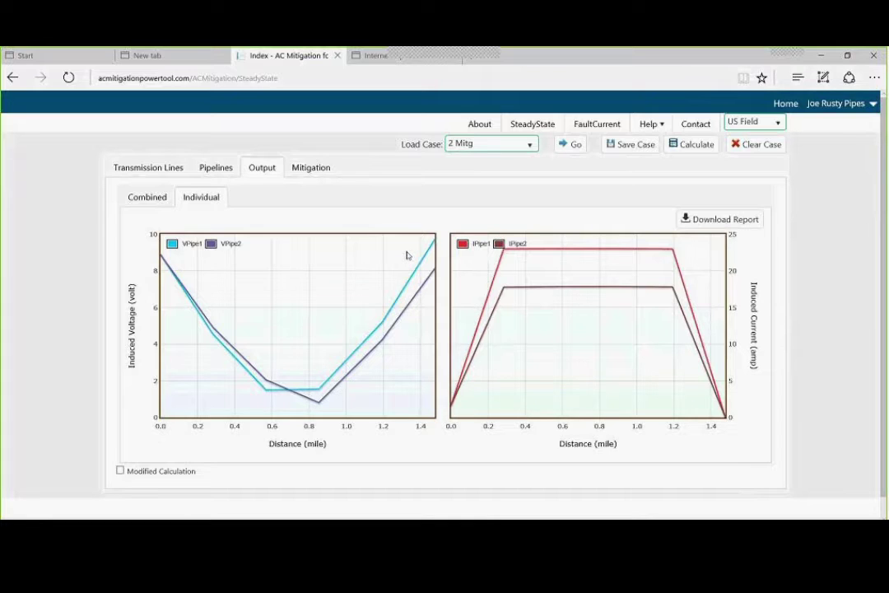
pyautogui.click(311, 169)
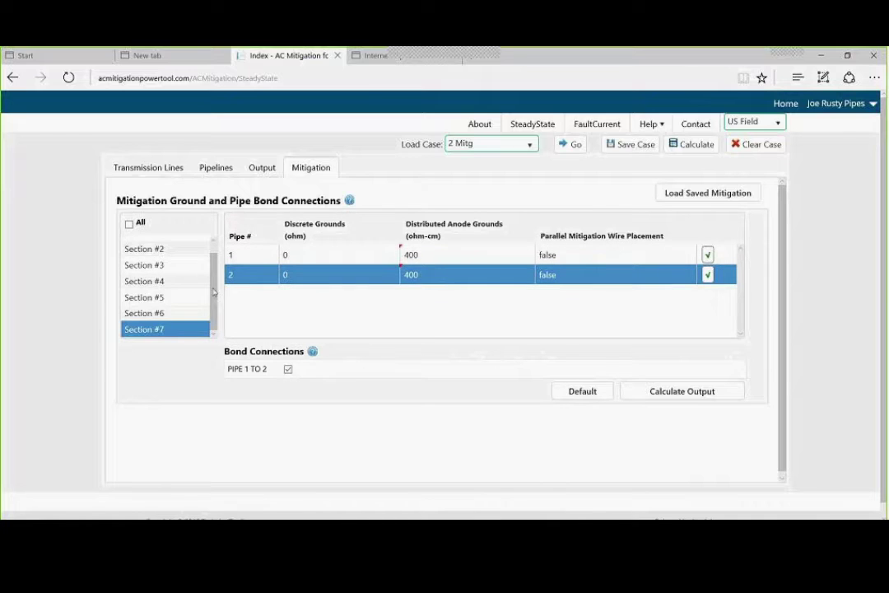
# Enable parallel mitigation wire for pipes 1 and 2 and apply it to all sections
pyautogui.scroll(1, 191, 272)
pyautogui.click(164, 246)
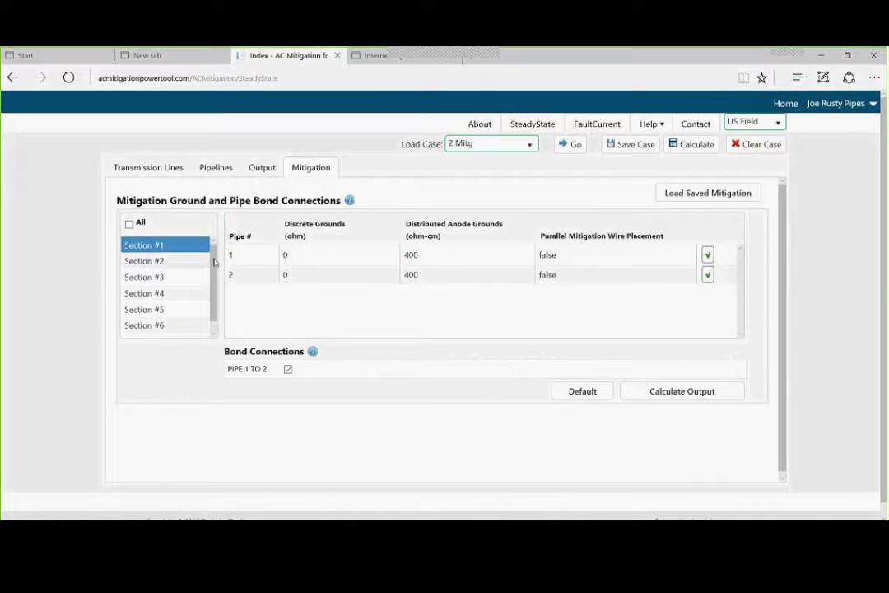
pyautogui.click(546, 255)
pyautogui.click(549, 254)
pyautogui.click(549, 274)
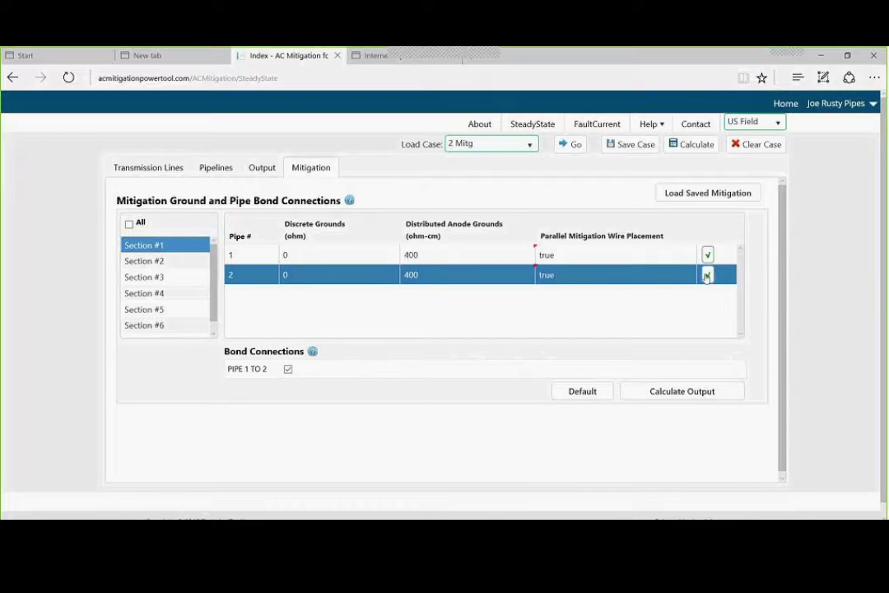
pyautogui.click(707, 275)
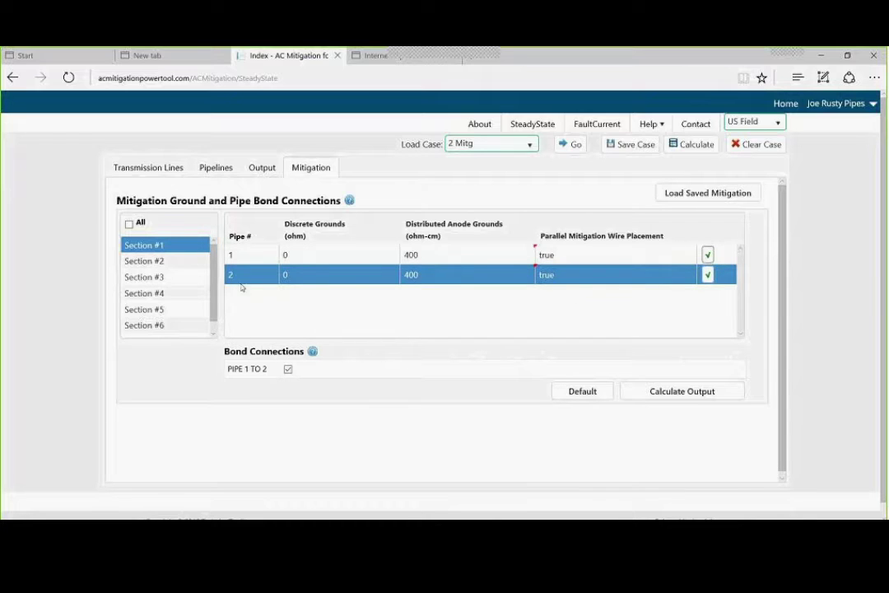
pyautogui.click(130, 224)
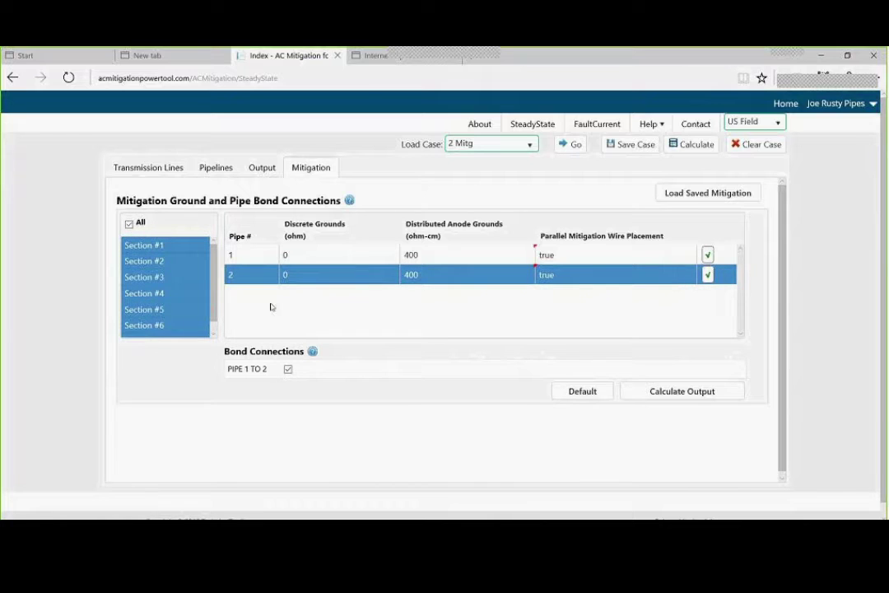
# Clear pipe 1's 400 ohm-cm distributed anode grounds and set pipe 2's to 0
pyautogui.click(425, 256)
pyautogui.hotkey('ctrl', 'a')
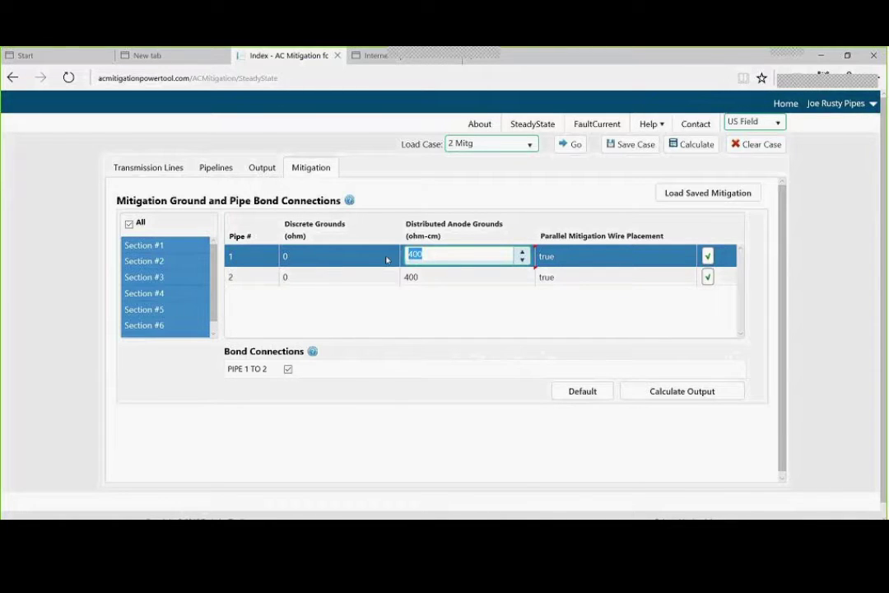
pyautogui.press('BackSpace')
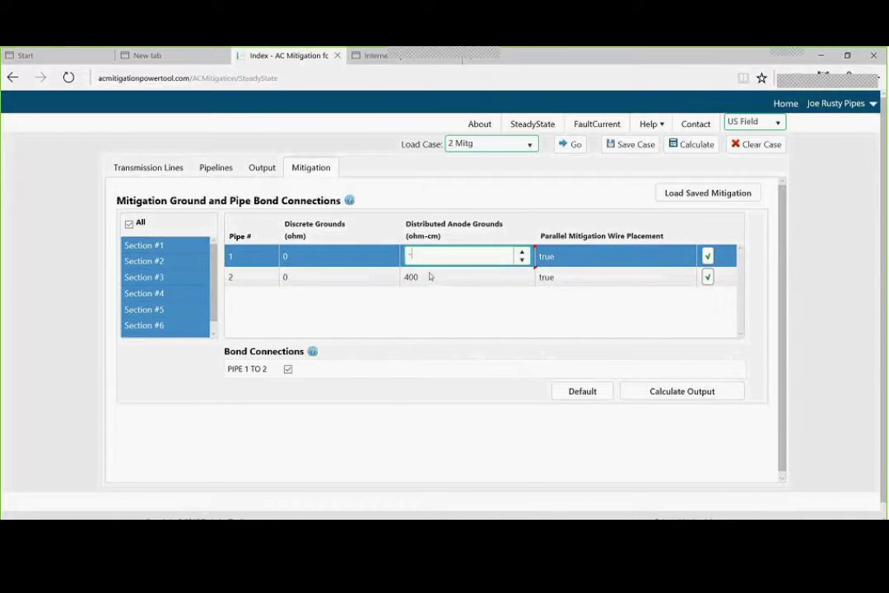
pyautogui.press('Return')
pyautogui.click(420, 276)
pyautogui.hotkey('ctrl', 'a')
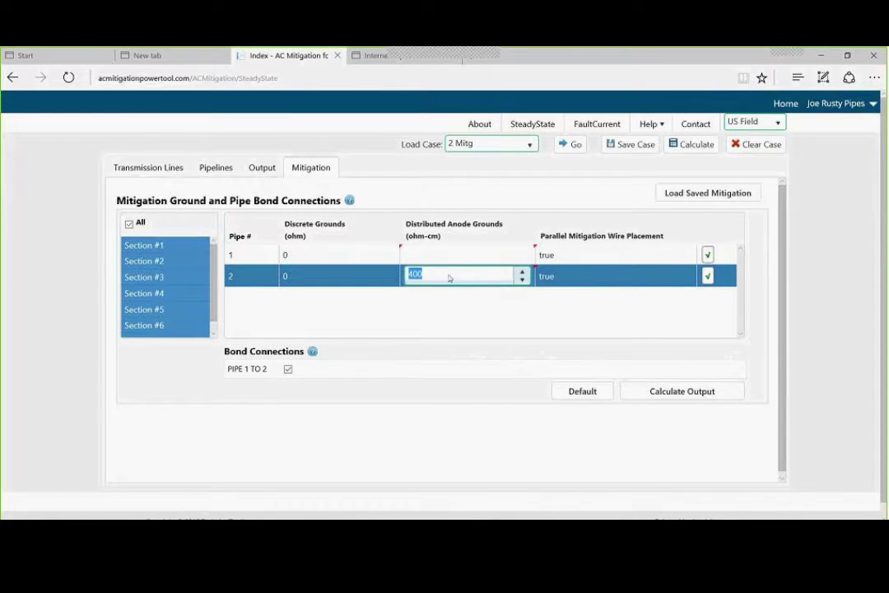
pyautogui.write('0')
pyautogui.press('Return')
# Reselect all sections and verify the pipe settings in Sections #1 and #4
pyautogui.click(129, 223)
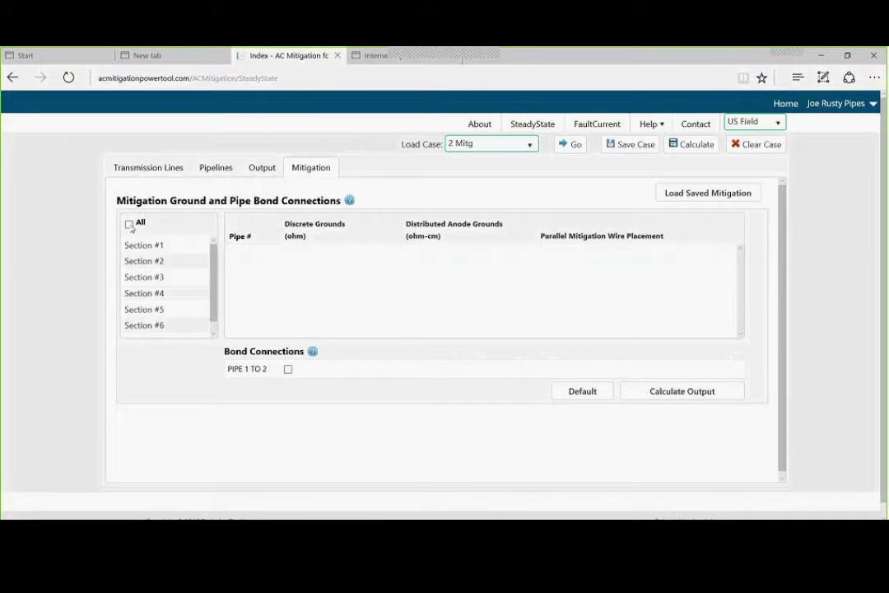
pyautogui.click(129, 224)
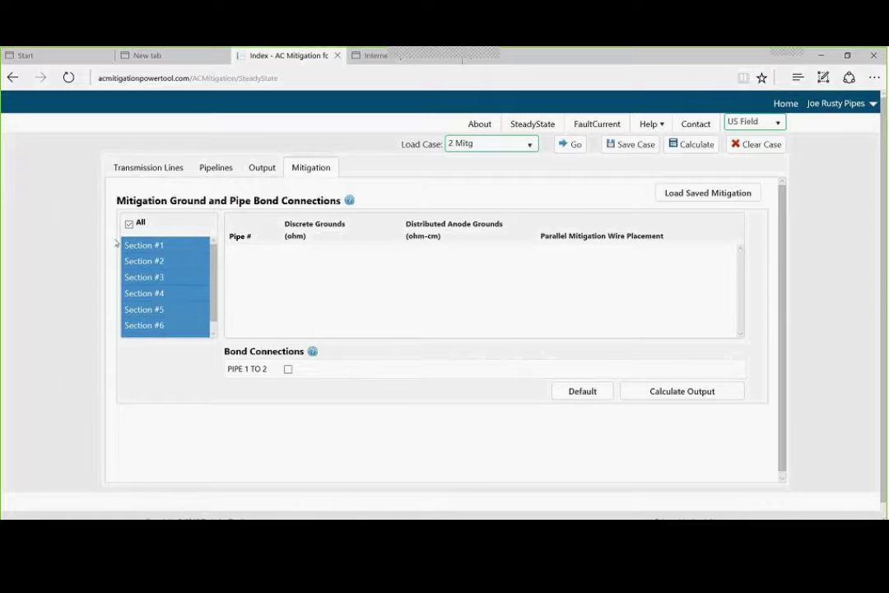
pyautogui.click(152, 244)
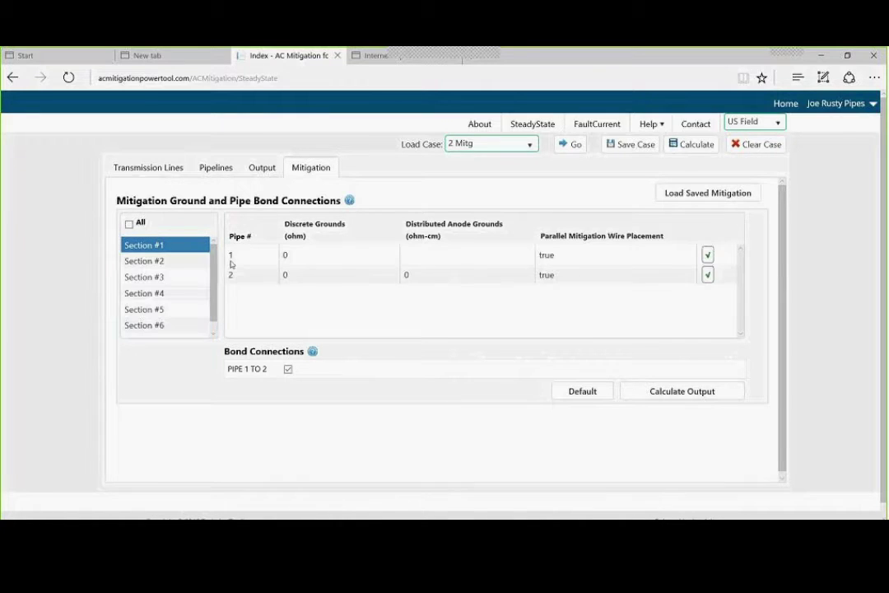
pyautogui.click(185, 294)
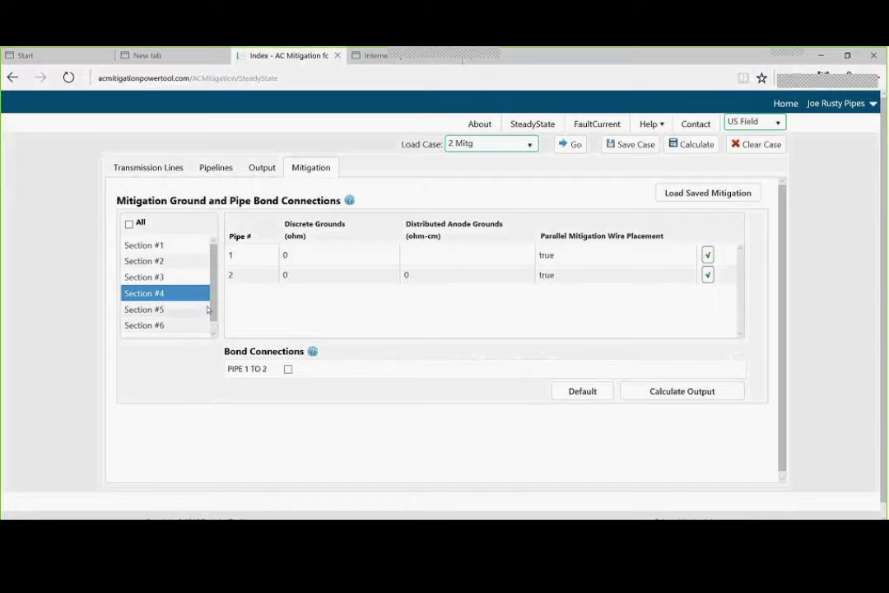
pyautogui.scroll(-1, 180, 328)
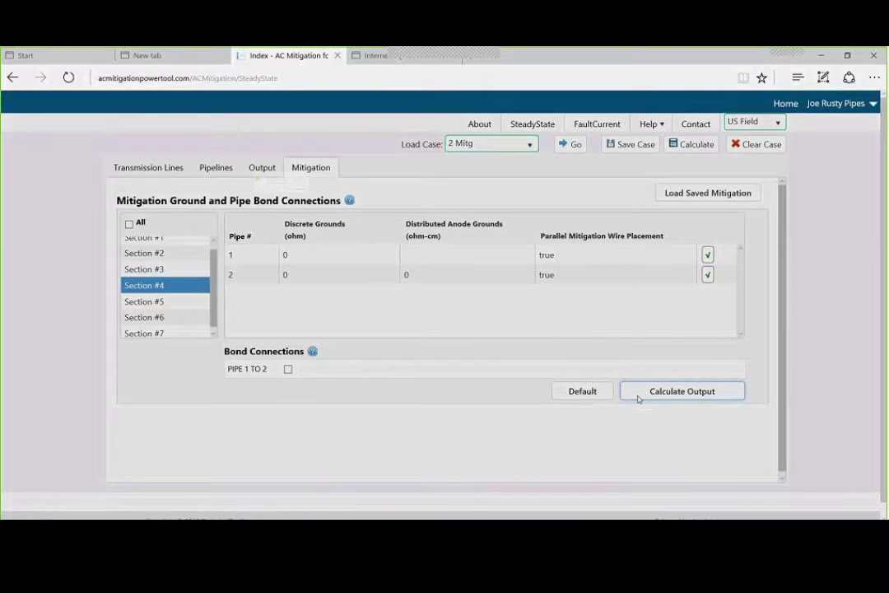
# Save and recalculate 2 Mitg, then download the report '2 MitgMon Aug 01 2016.pdf'
pyautogui.click(656, 393)
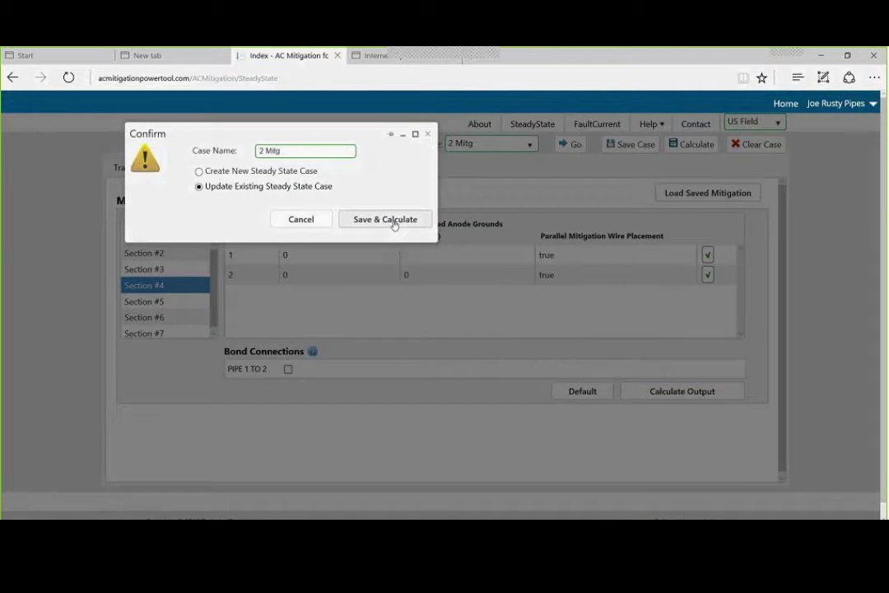
pyautogui.click(394, 221)
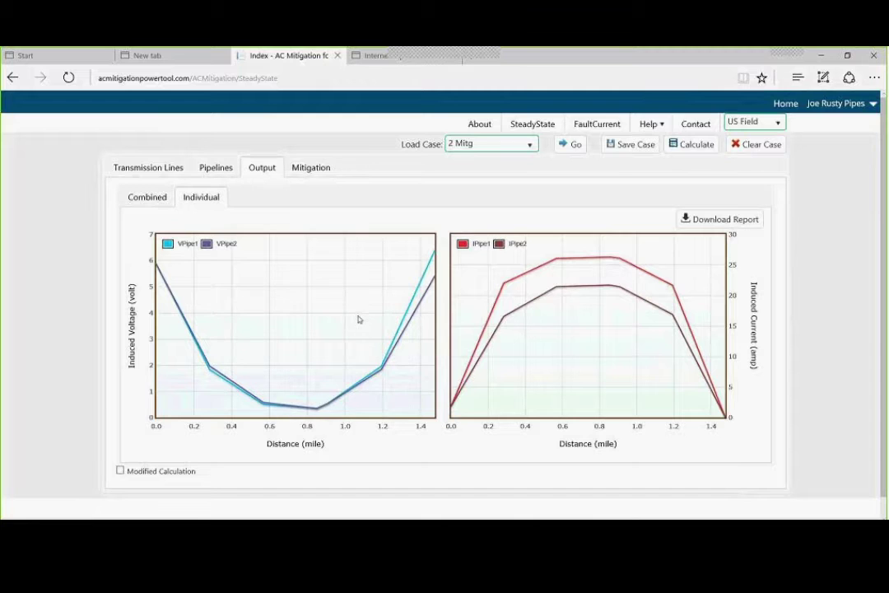
pyautogui.click(724, 219)
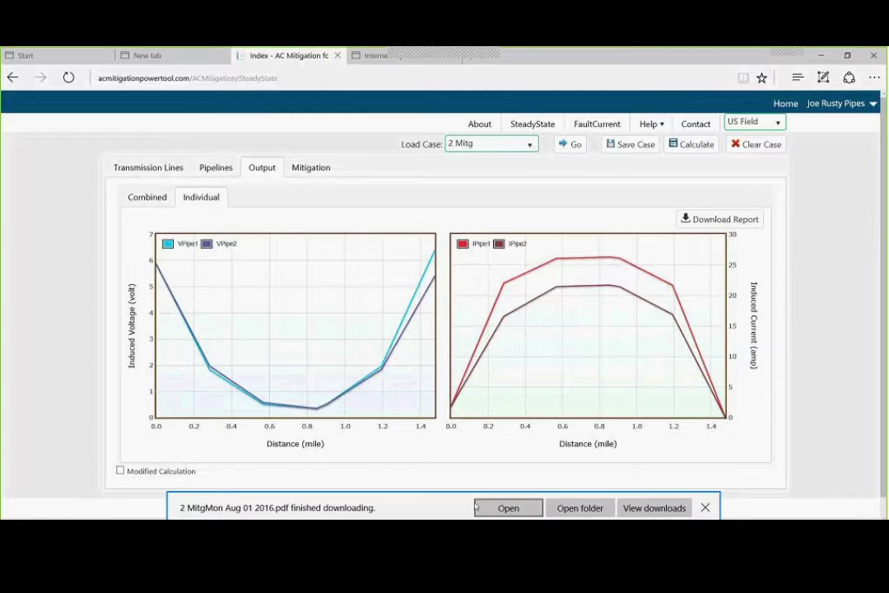
# Open the downloaded 2 Mitg PDF and scroll through its charts and region table
pyautogui.click(507, 510)
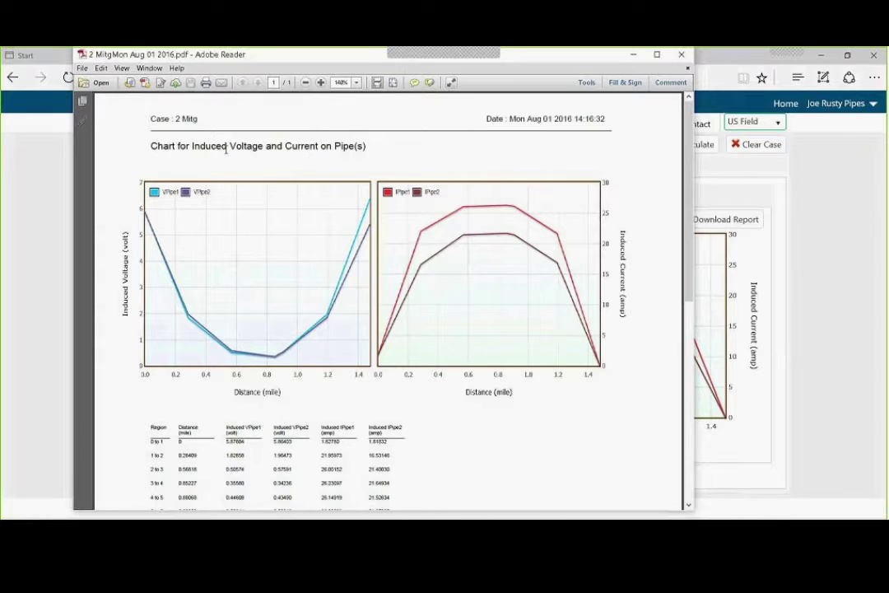
pyautogui.scroll(-1, 249, 234)
pyautogui.scroll(-1, 297, 294)
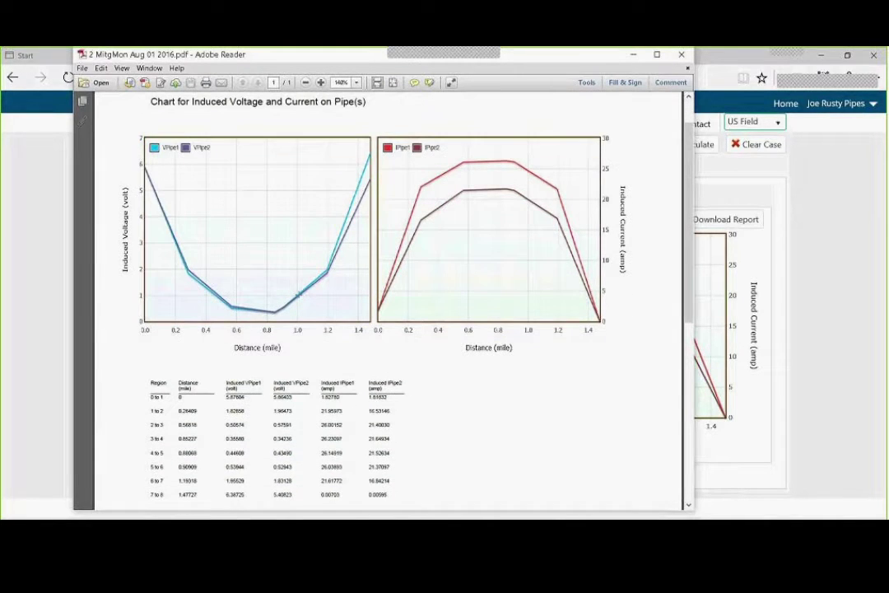
pyautogui.scroll(-2, 298, 293)
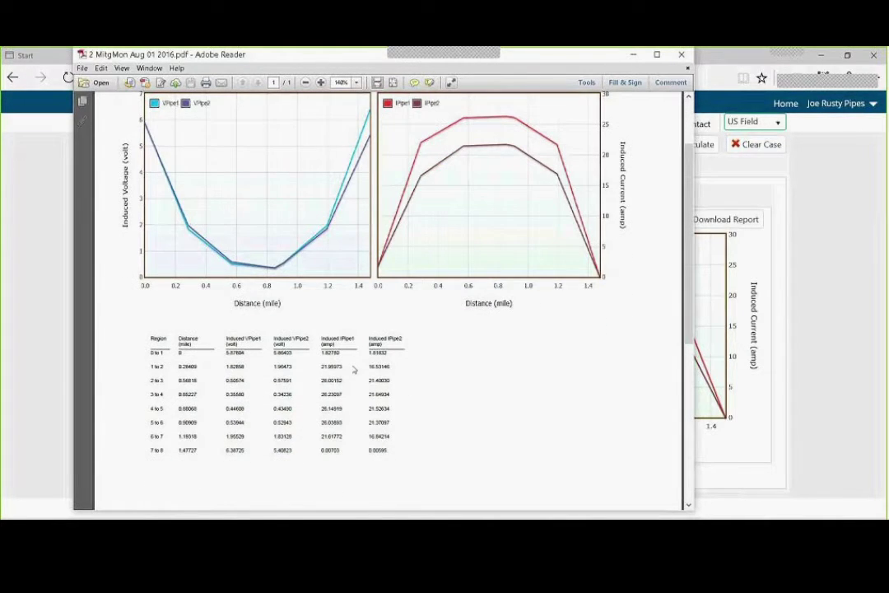
pyautogui.scroll(4, 354, 371)
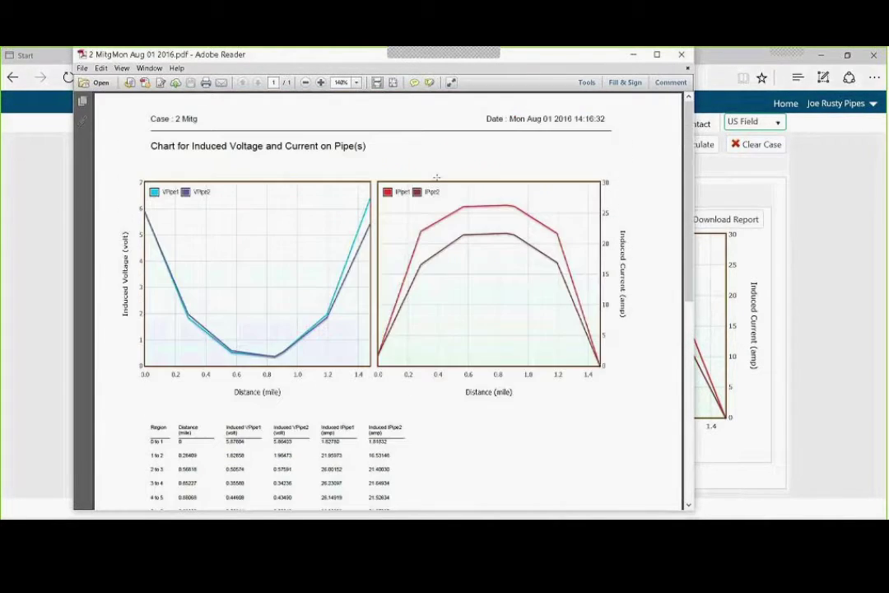
# Close the report, load saved steady-state case 2 on a fresh page, and show its pipelines
pyautogui.click(683, 55)
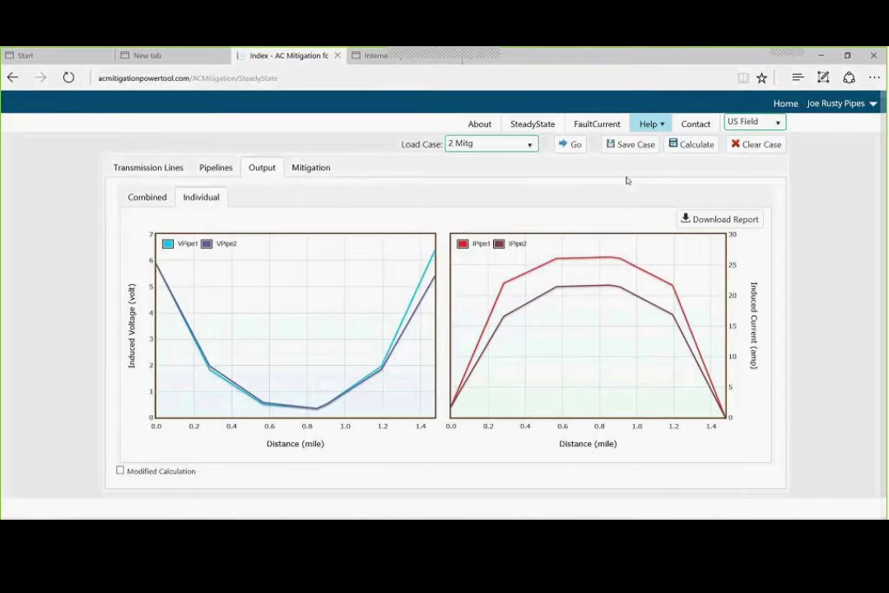
pyautogui.click(532, 125)
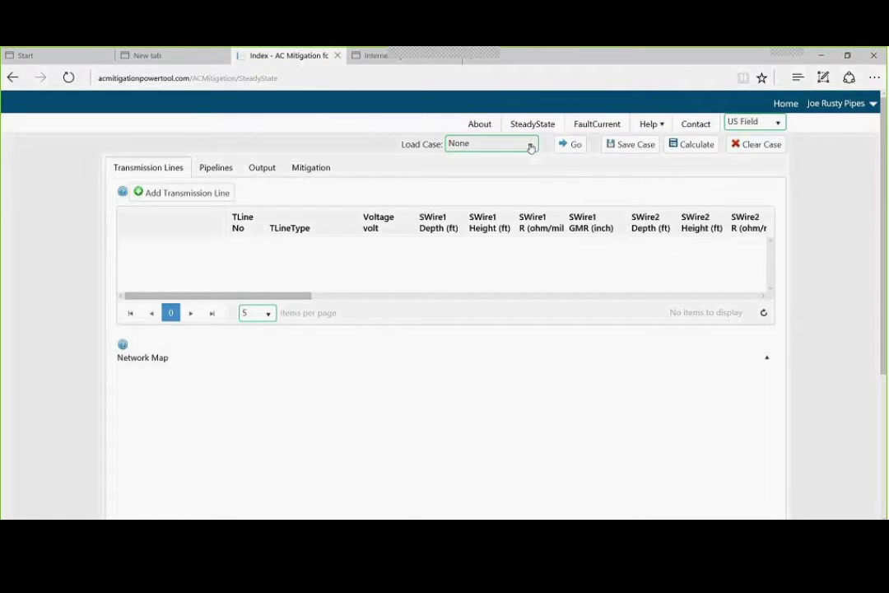
pyautogui.click(530, 146)
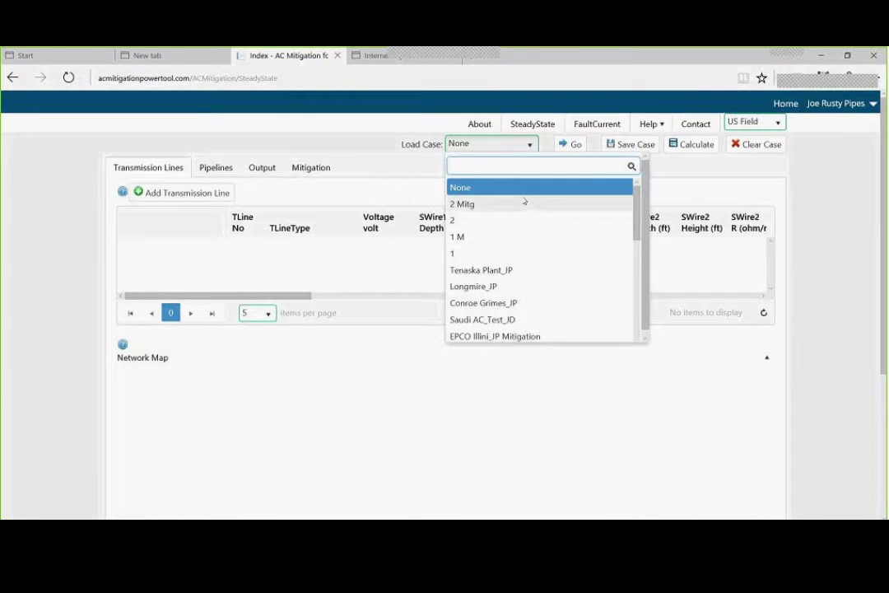
pyautogui.click(457, 222)
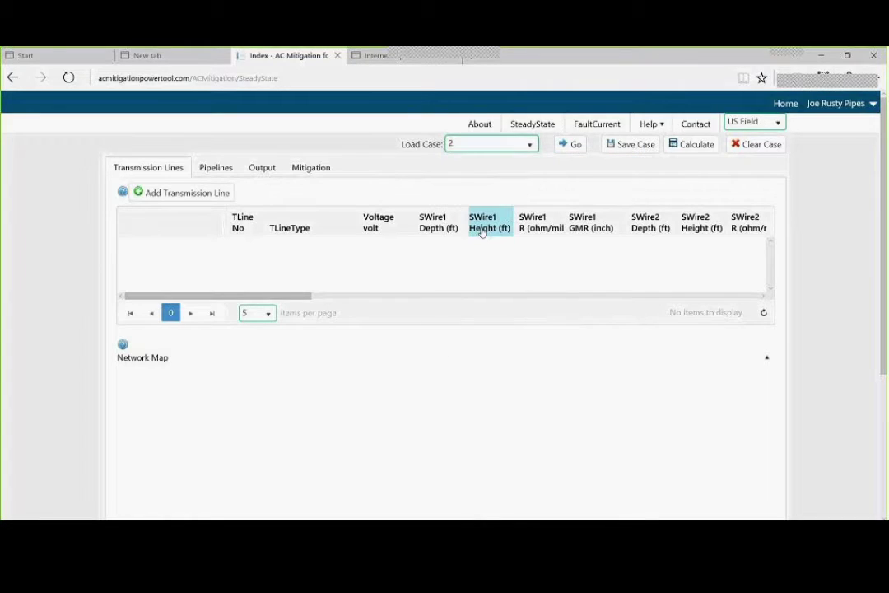
pyautogui.click(568, 145)
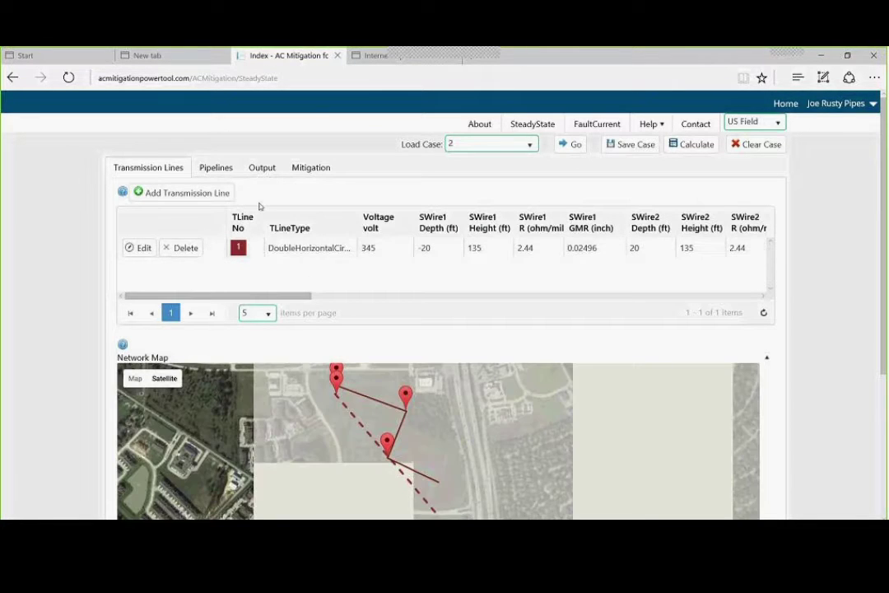
pyautogui.click(216, 168)
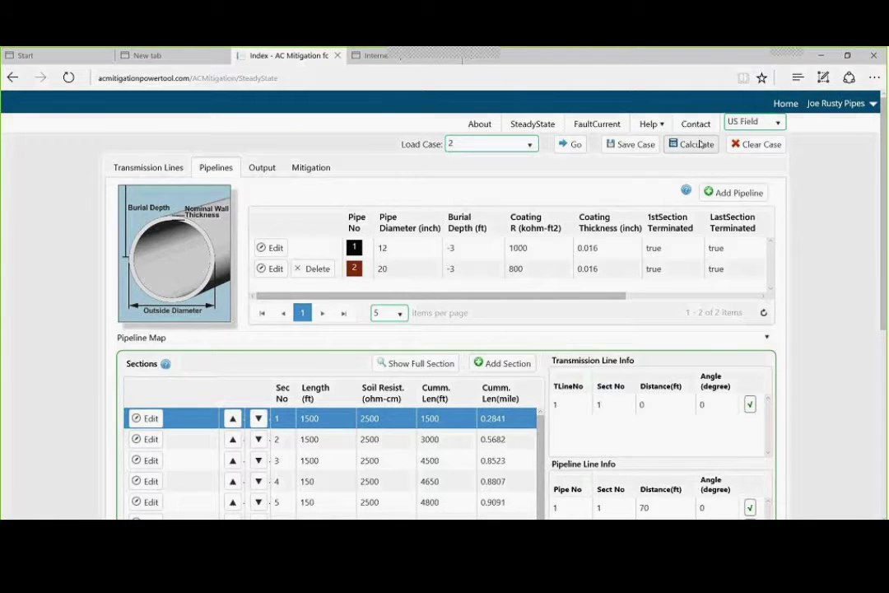
# Save case 2 and recalculate it, acknowledging the saved-successfully notice
pyautogui.click(699, 144)
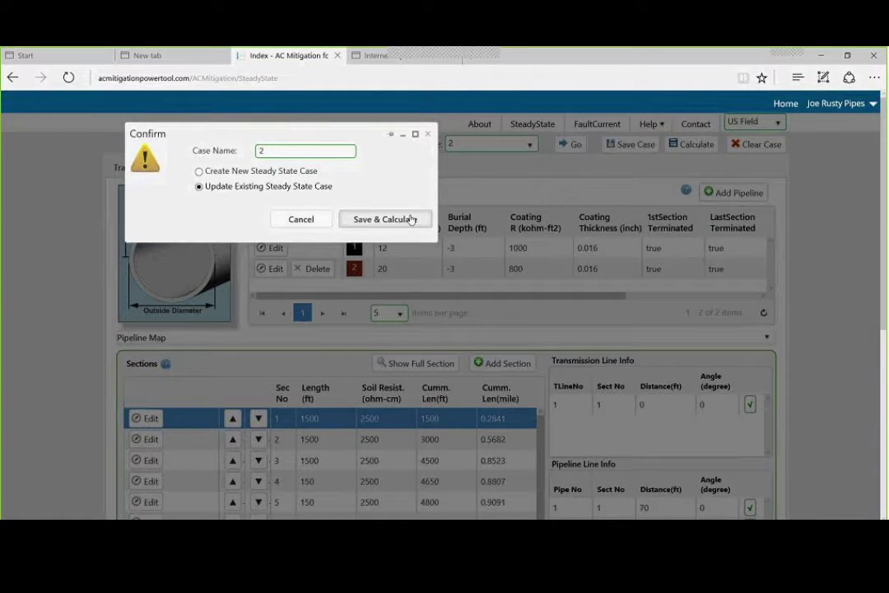
pyautogui.click(411, 219)
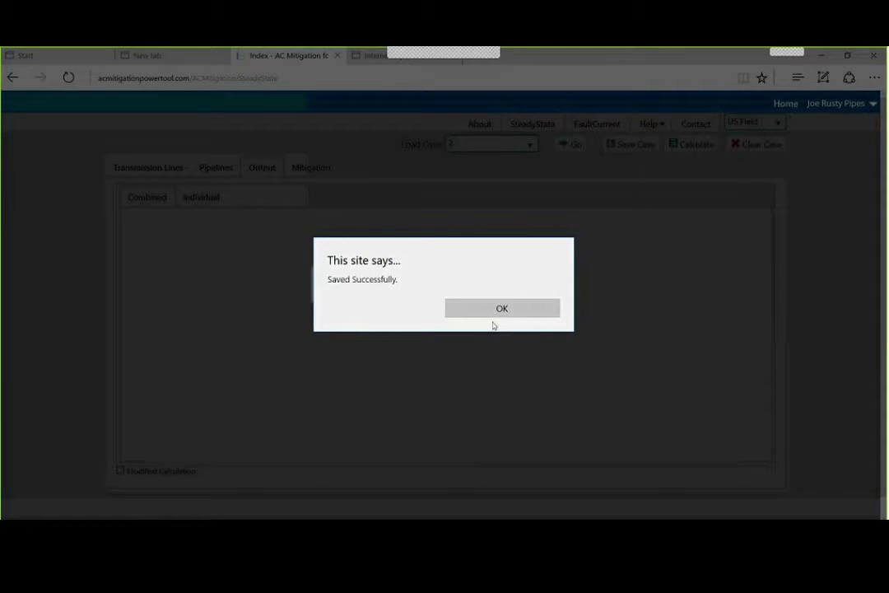
pyautogui.click(500, 307)
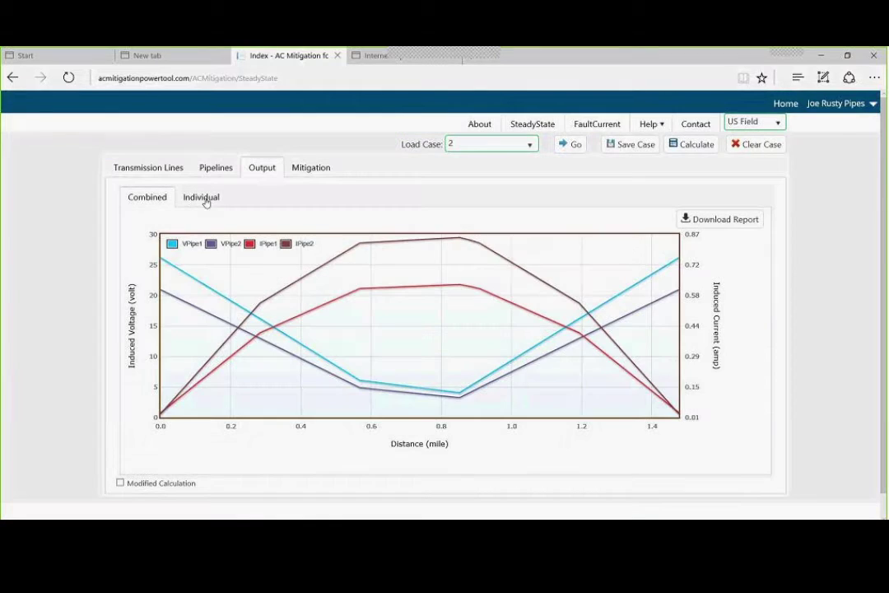
# Show the Individual voltage and current charts, then download and open the case 2 PDF report
pyautogui.click(197, 196)
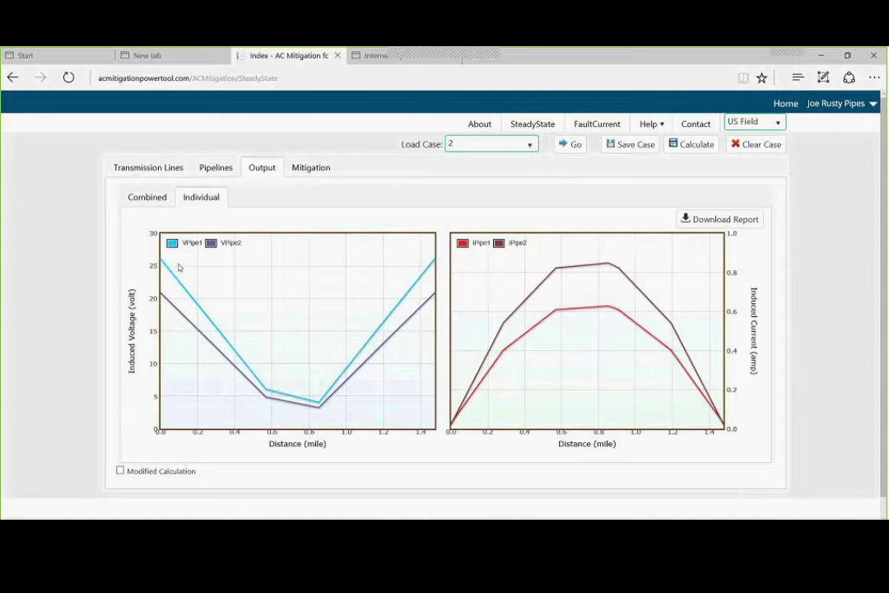
pyautogui.click(727, 220)
pyautogui.click(504, 508)
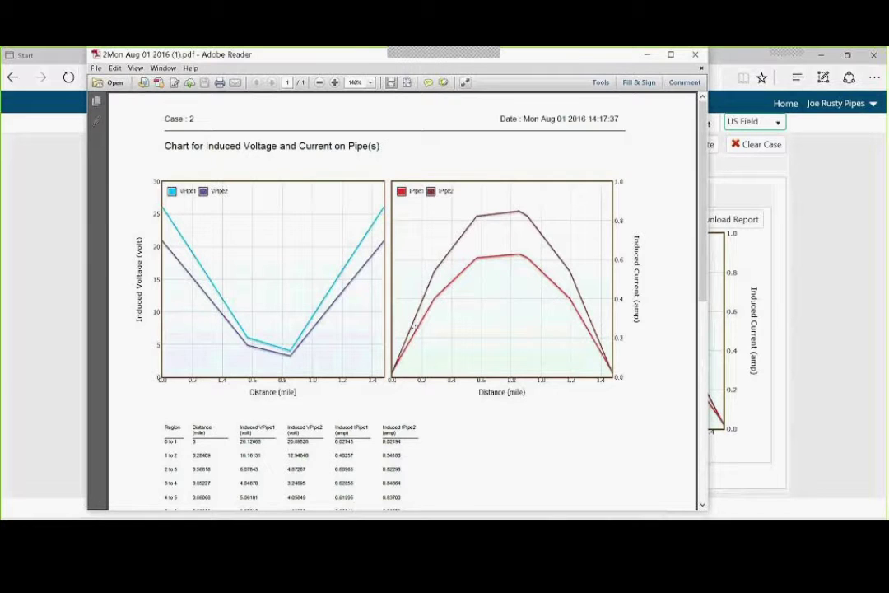
# Scroll through the case 2 report and close Adobe Reader
pyautogui.scroll(-1, 416, 313)
pyautogui.scroll(1, 461, 246)
pyautogui.click(647, 55)
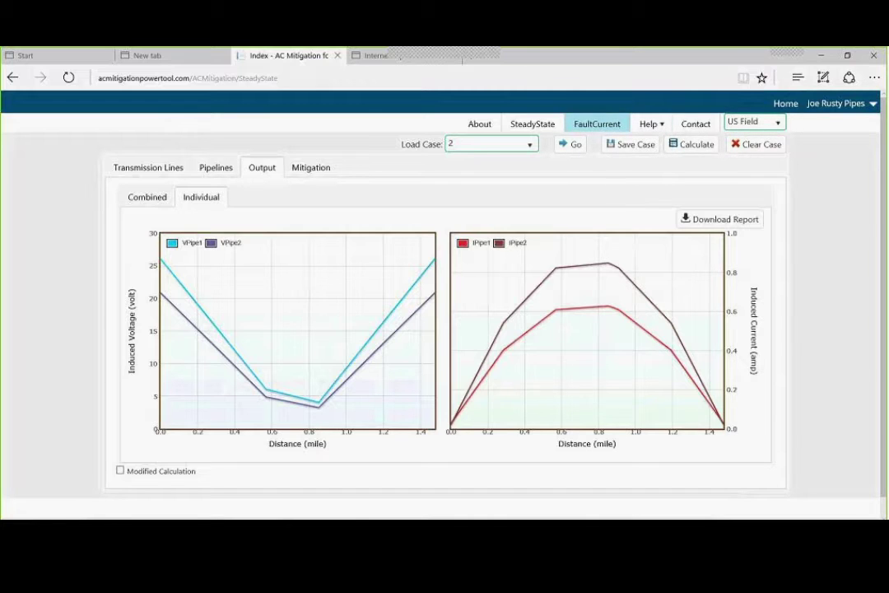
# Start a FaultCurrent case on SteadyStateCase 2 with I Left and I Right of 800
pyautogui.click(598, 124)
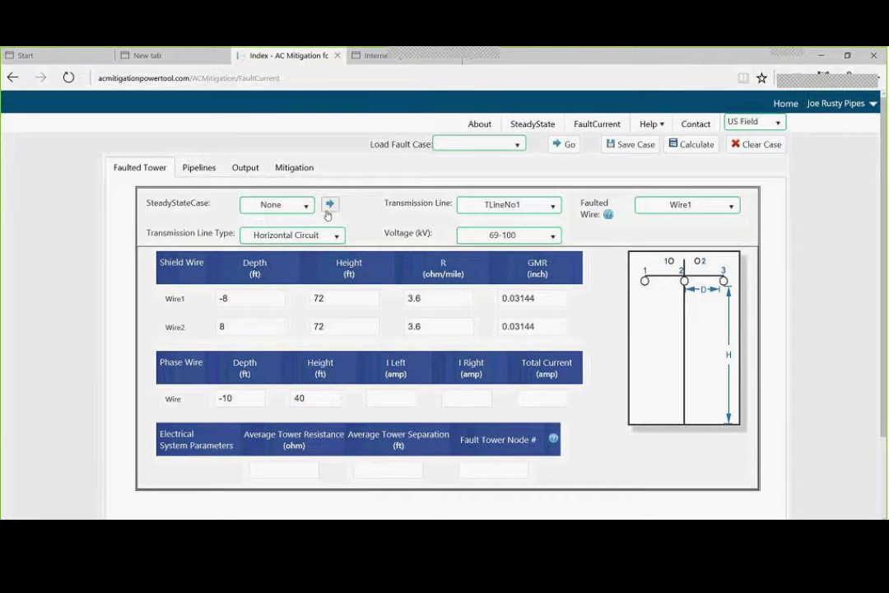
pyautogui.click(309, 206)
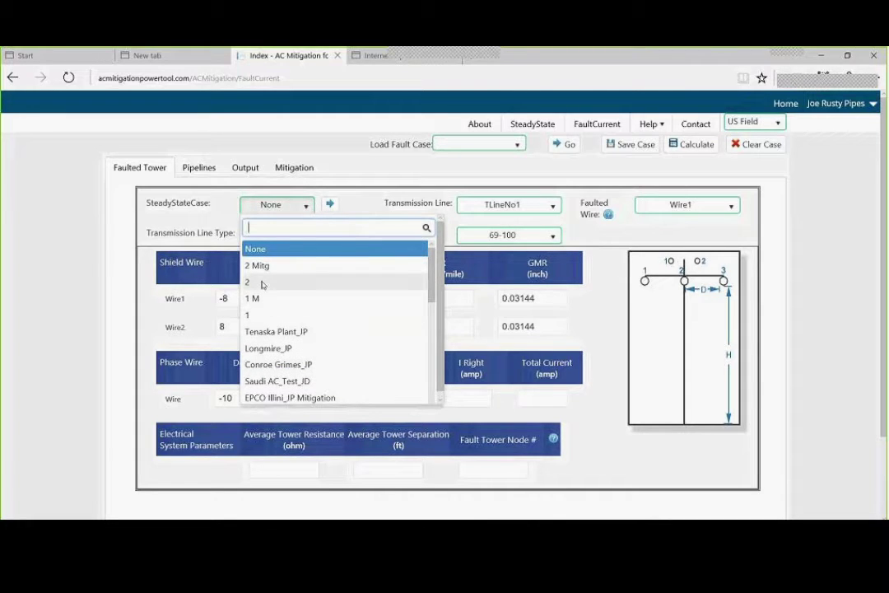
pyautogui.click(262, 284)
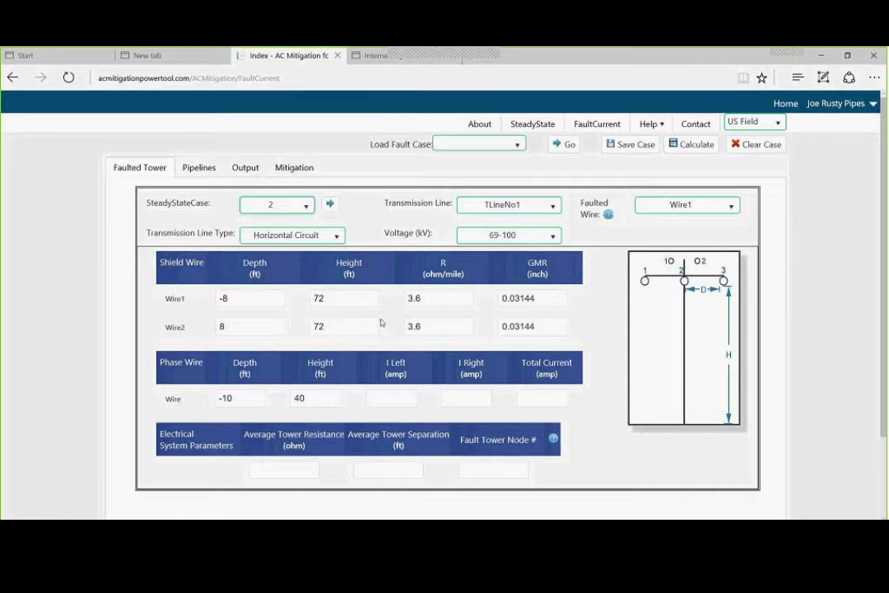
pyautogui.click(402, 399)
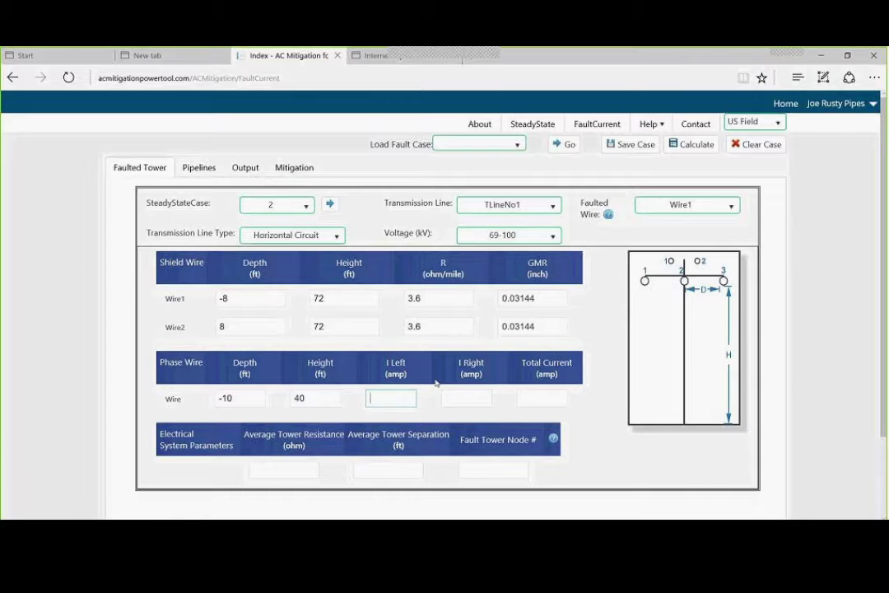
pyautogui.write('8')
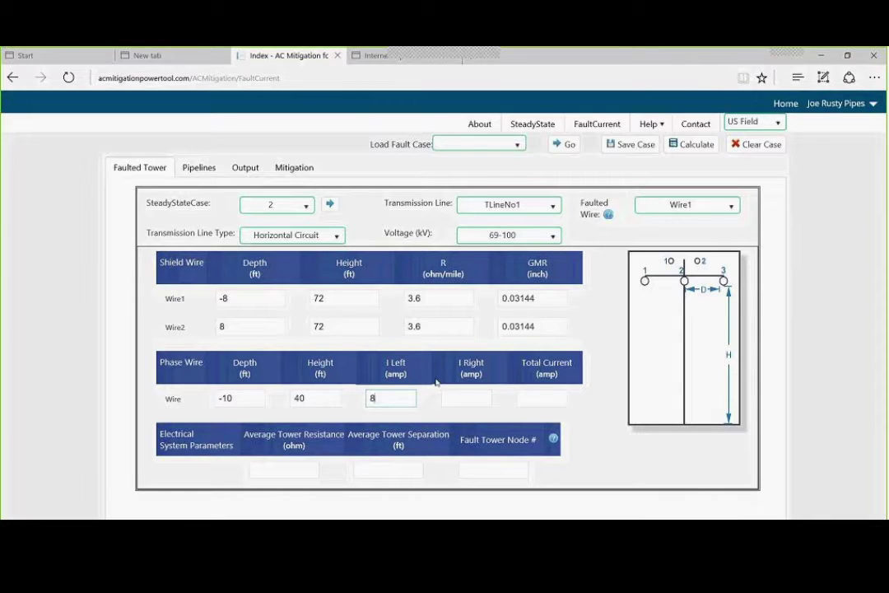
pyautogui.write('00')
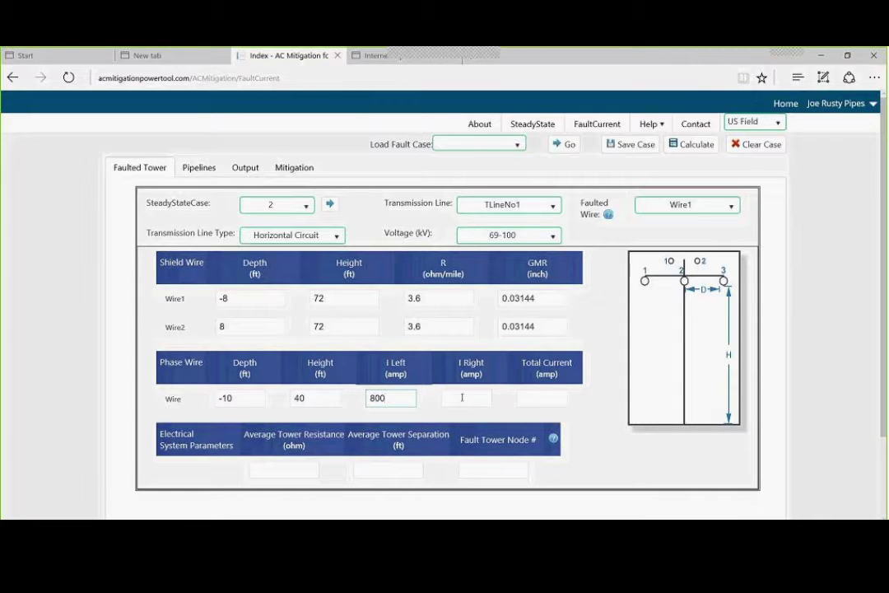
pyautogui.click(464, 398)
pyautogui.write('8')
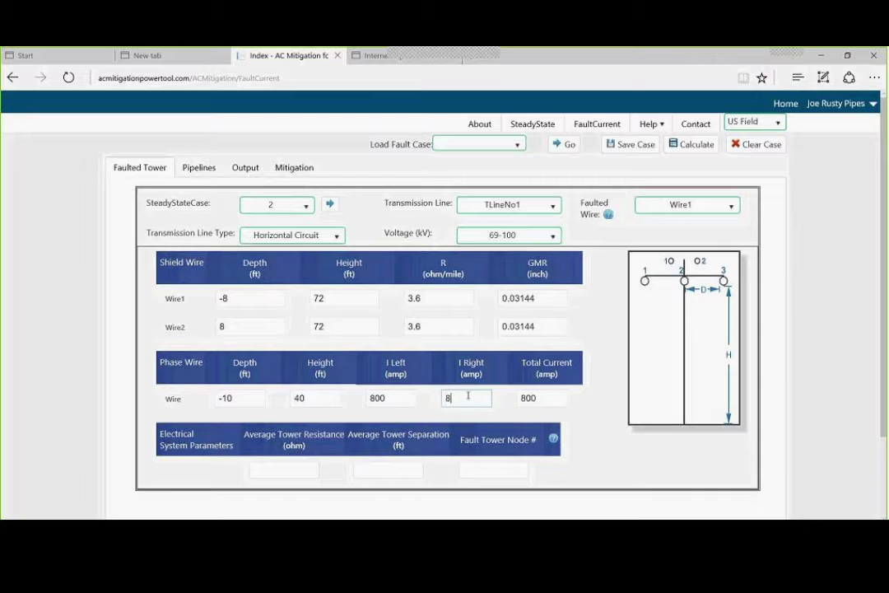
pyautogui.write('00')
# Enter tower resistance 5, separation 350 and Fault Tower Node # 4
pyautogui.click(292, 471)
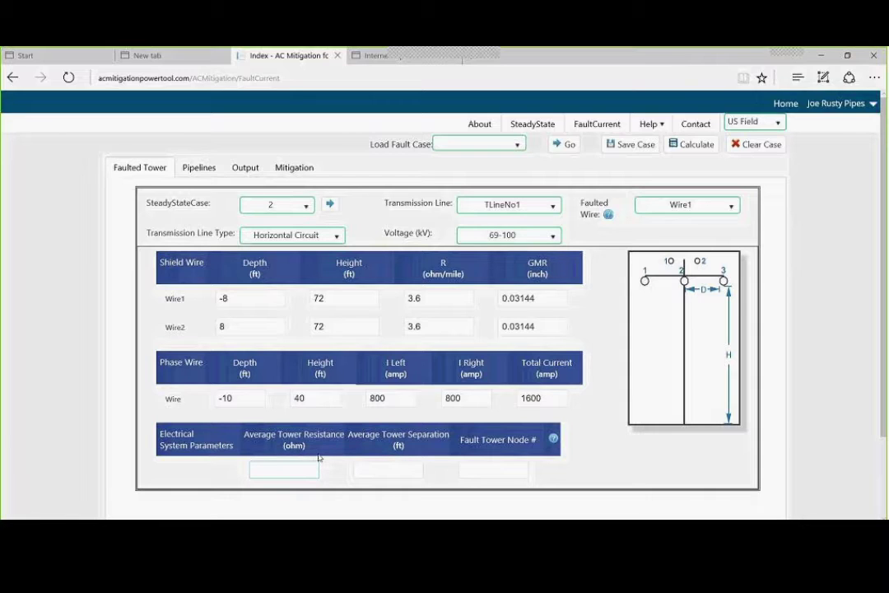
pyautogui.write('5')
pyautogui.click(390, 471)
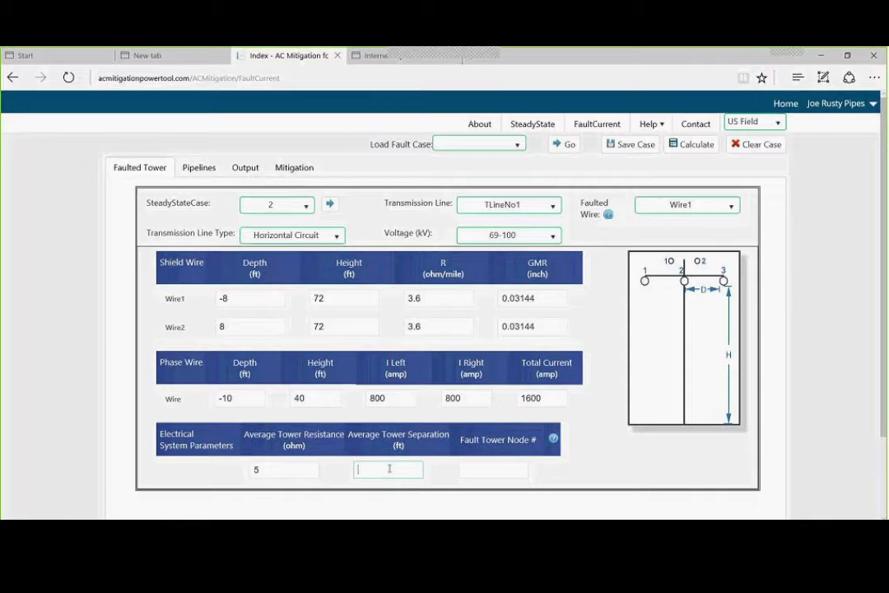
pyautogui.write('350')
pyautogui.click(478, 469)
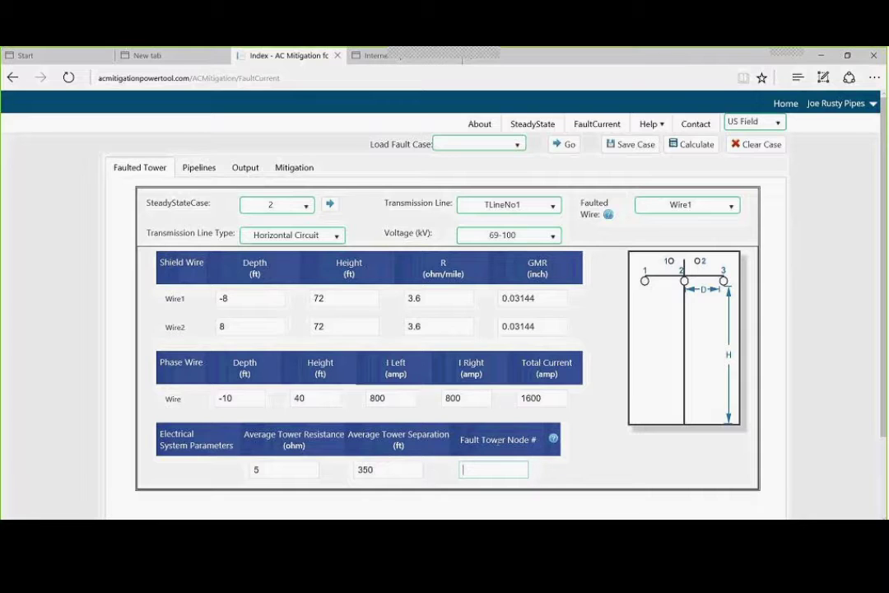
pyautogui.write('4')
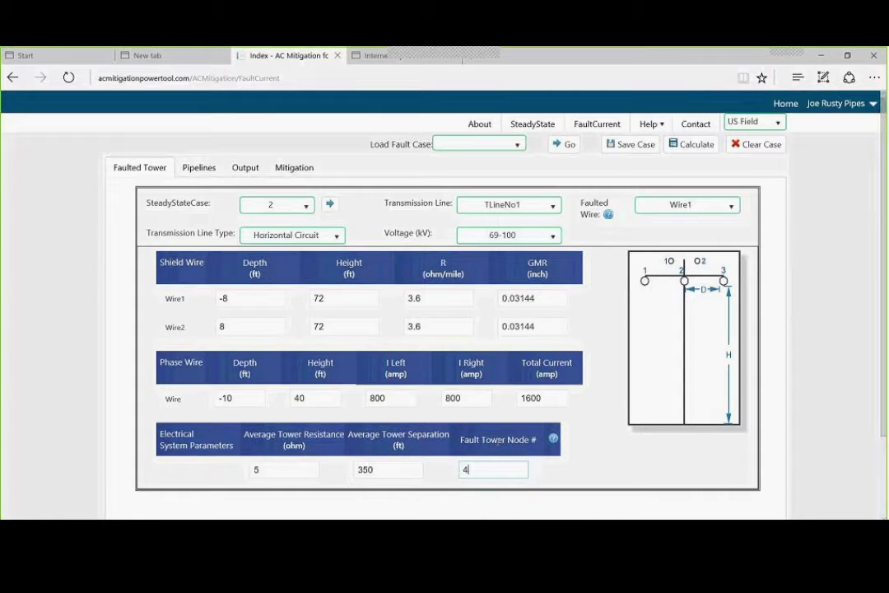
pyautogui.click(547, 471)
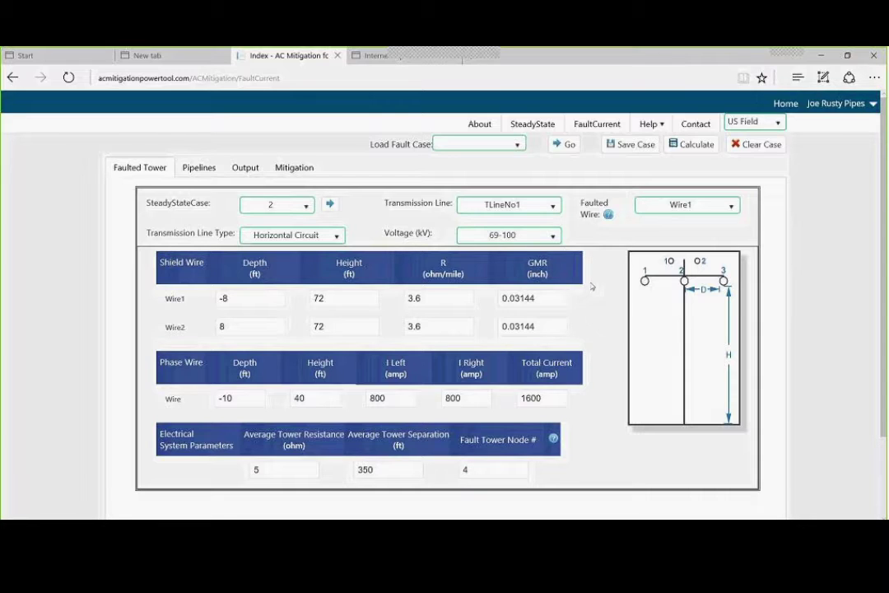
pyautogui.click(627, 146)
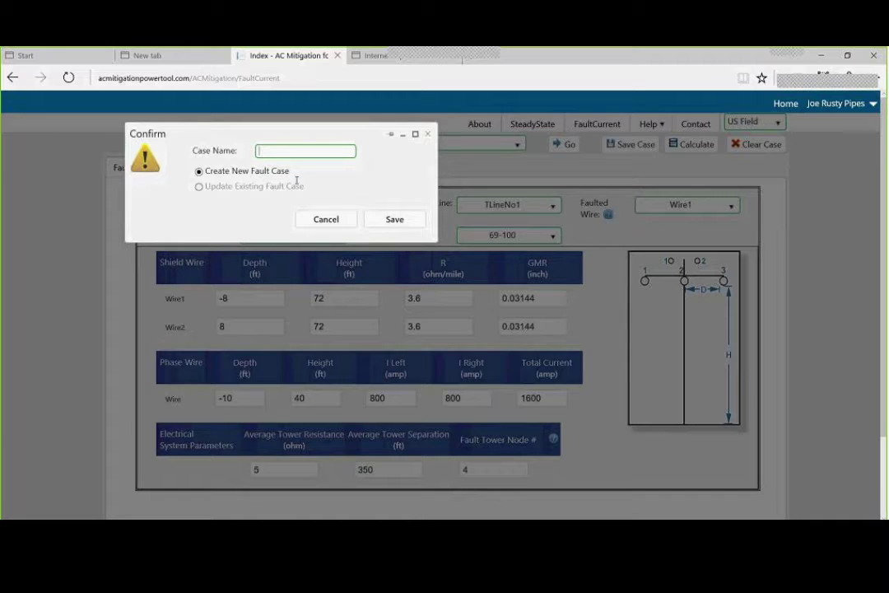
pyautogui.write('2')
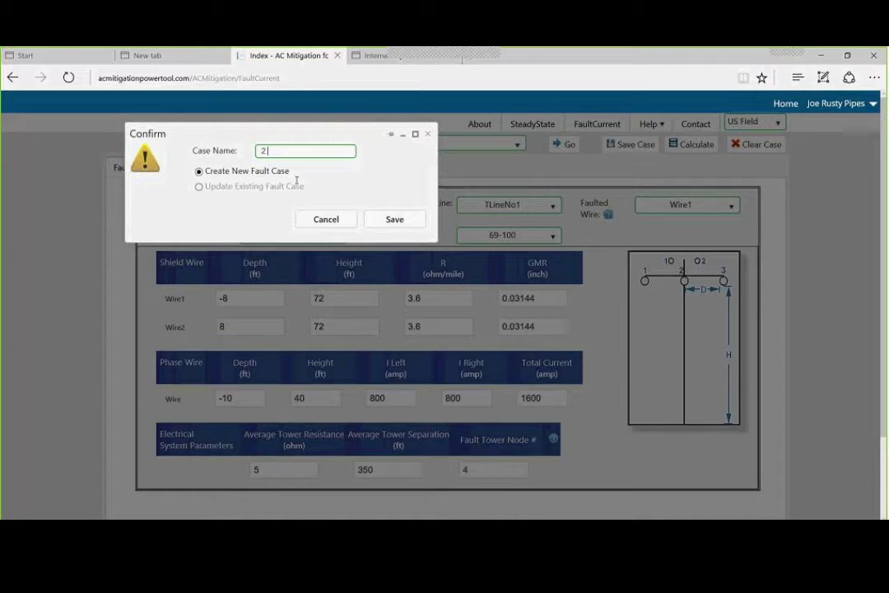
pyautogui.write(' faults')
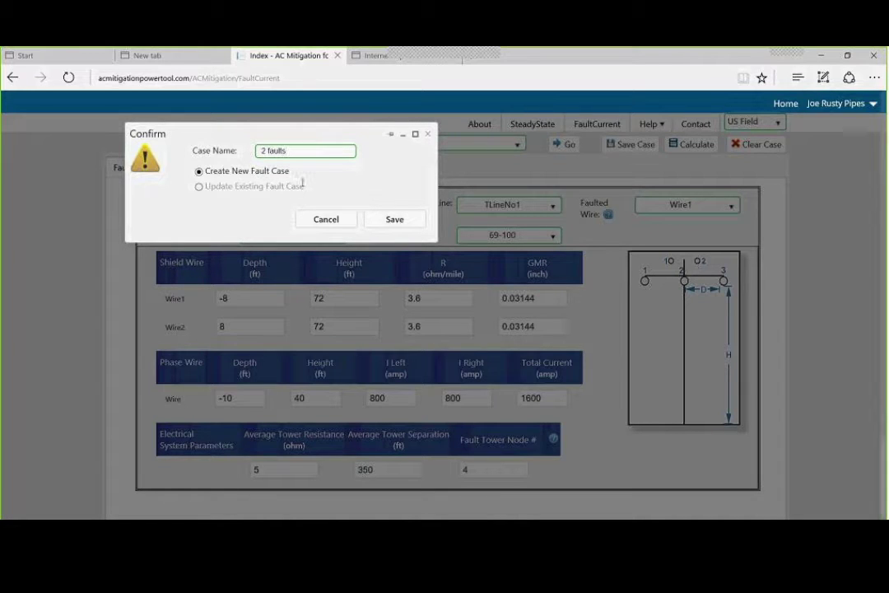
pyautogui.click(398, 218)
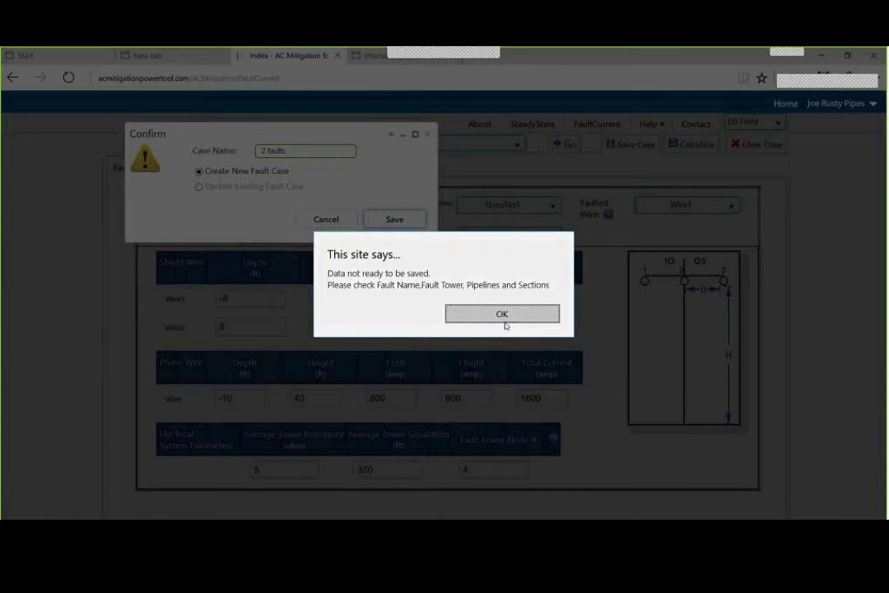
pyautogui.click(492, 313)
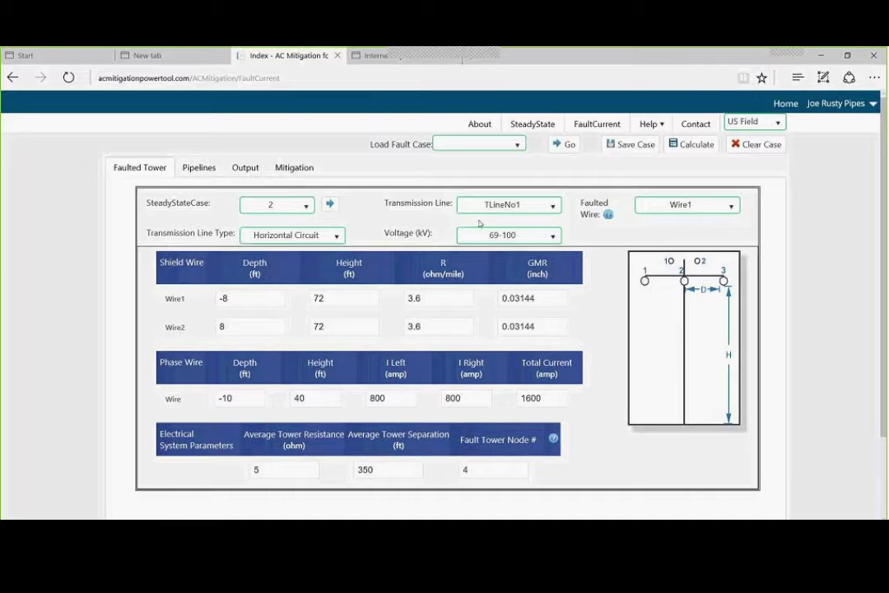
# Keep TLineNo1, load case 2's line data, and set Wire6 as the faulted wire
pyautogui.click(553, 208)
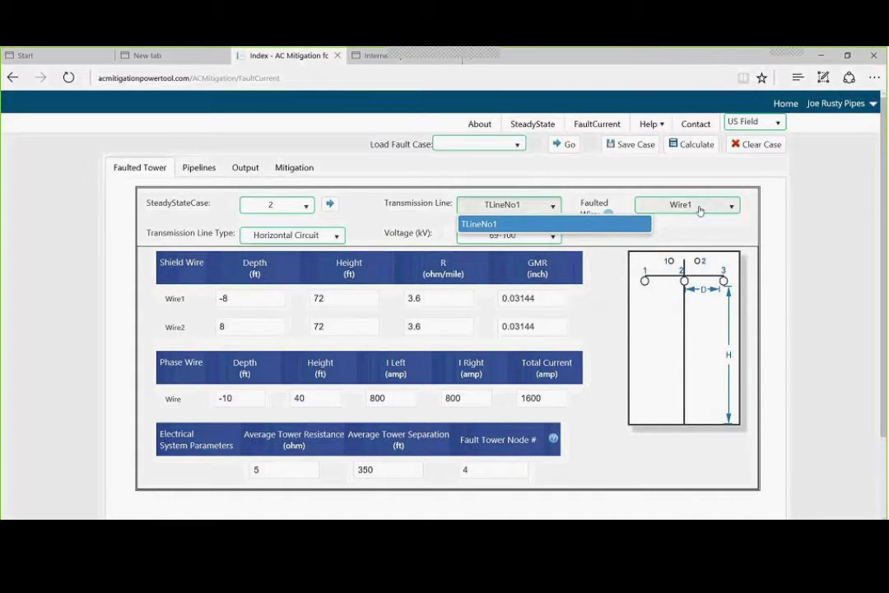
pyautogui.click(597, 237)
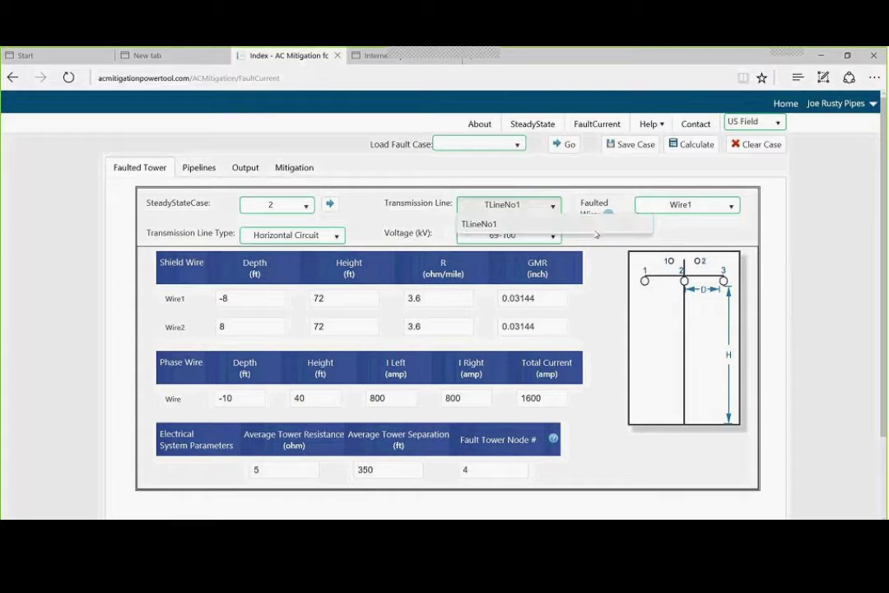
pyautogui.click(687, 209)
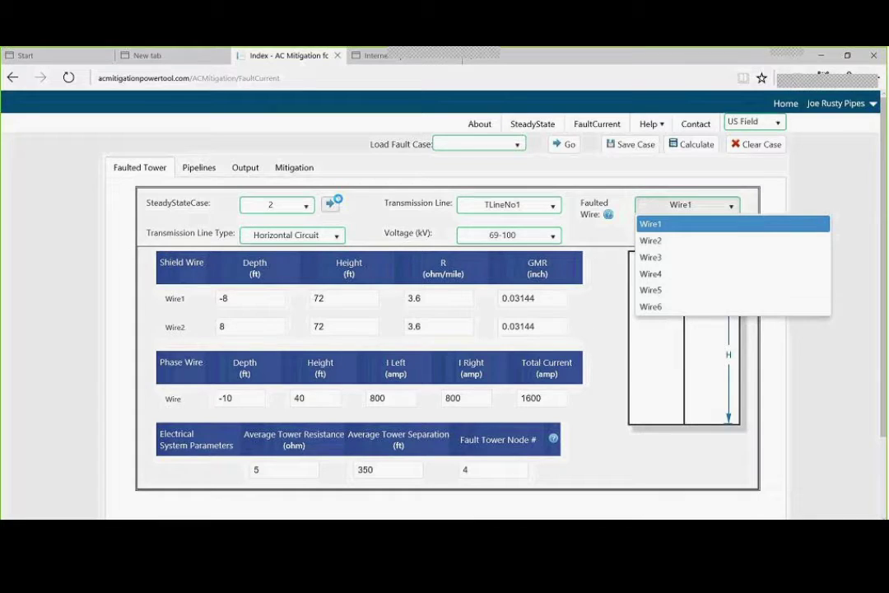
pyautogui.click(330, 202)
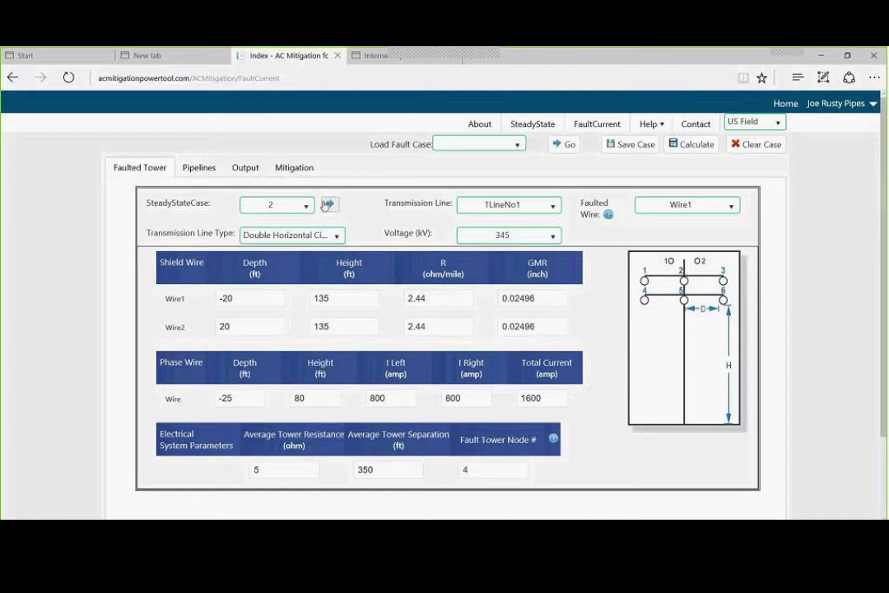
pyautogui.click(725, 211)
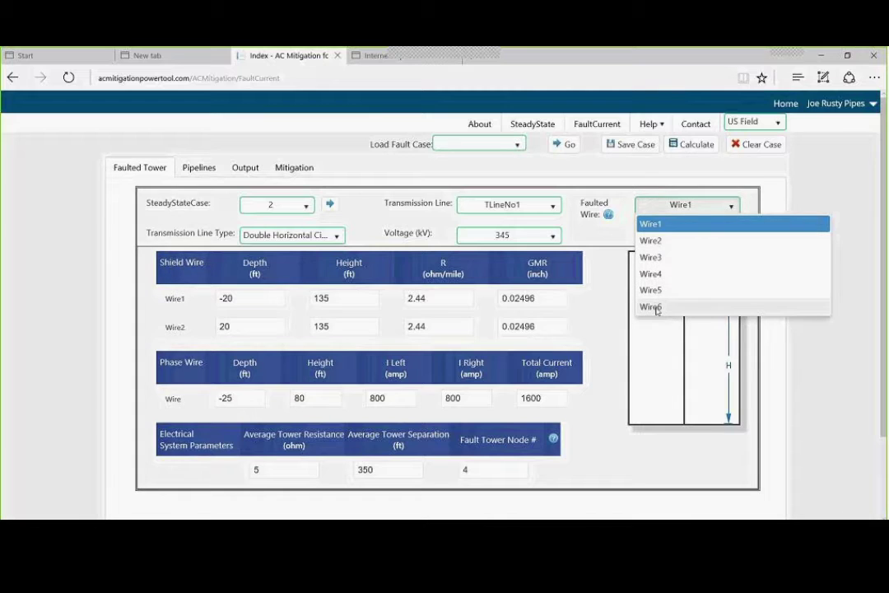
pyautogui.click(651, 307)
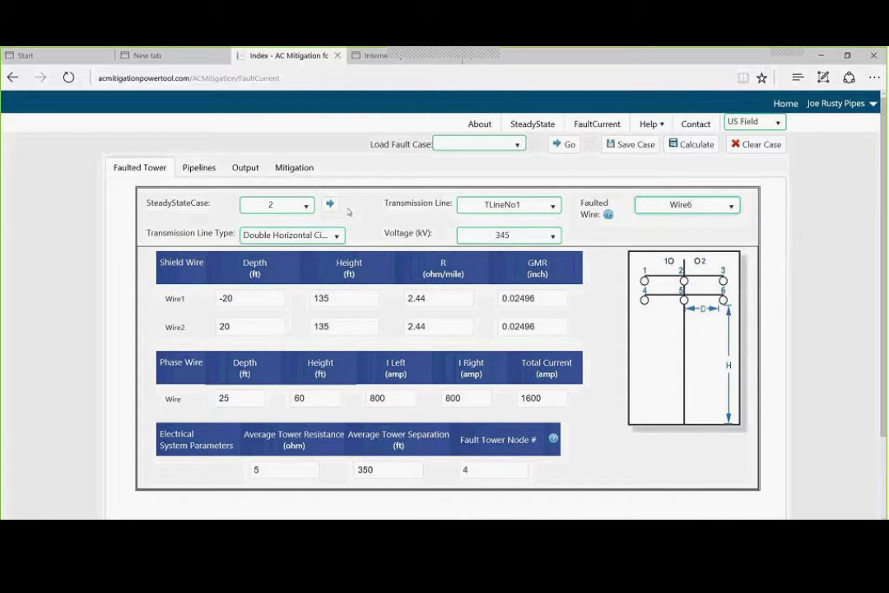
pyautogui.click(271, 207)
# Save the fault case under the name '2 Faults'
pyautogui.click(636, 144)
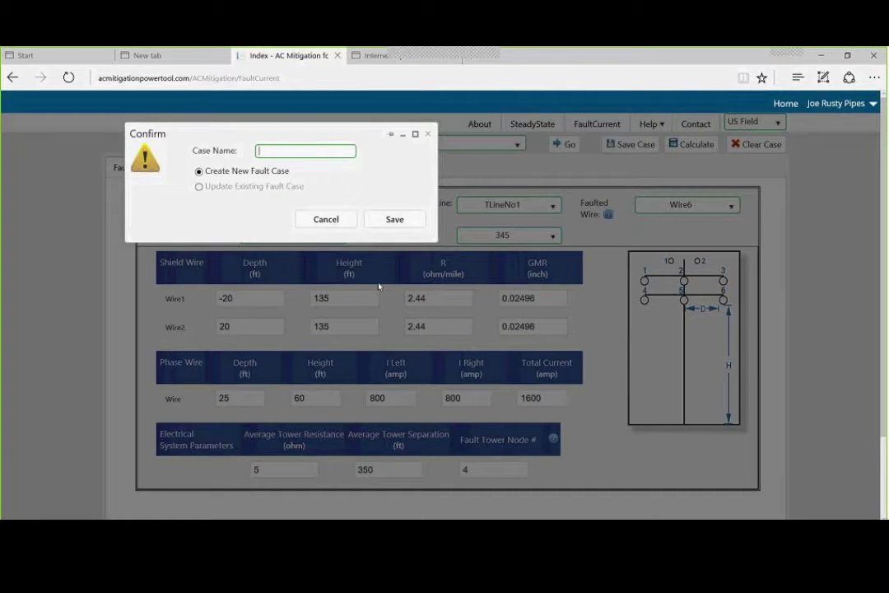
pyautogui.write('2 Faults')
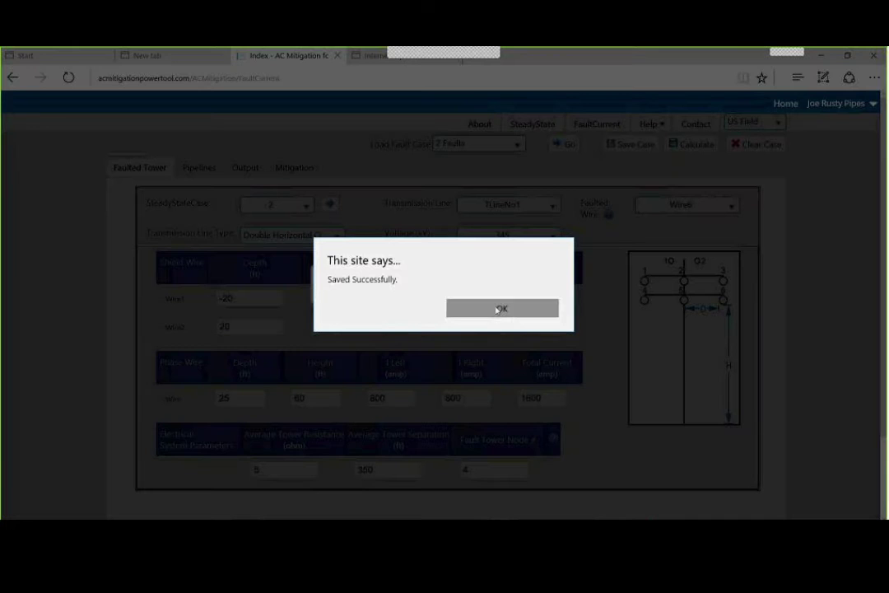
pyautogui.click(500, 307)
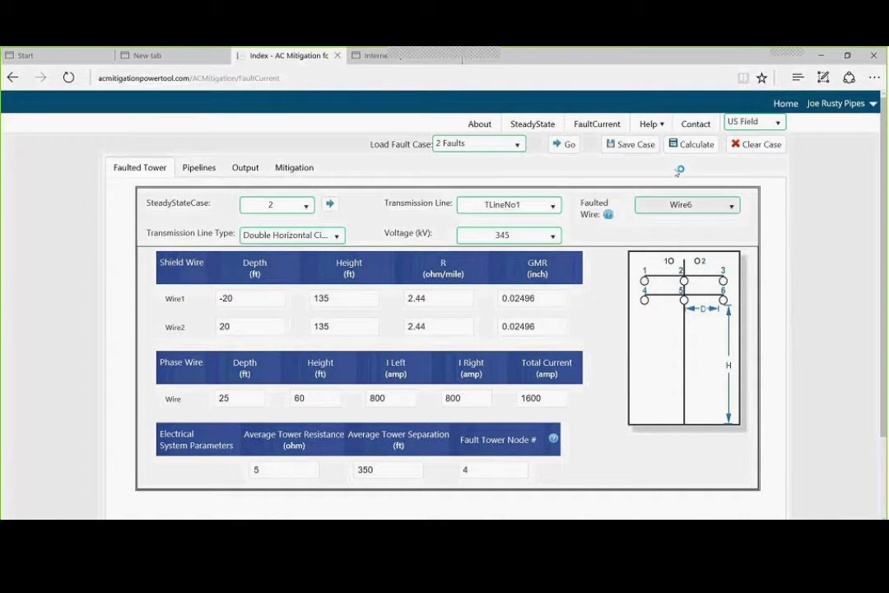
# Recalculate by updating the existing '2 Faults' case with Save & Calculate
pyautogui.click(695, 144)
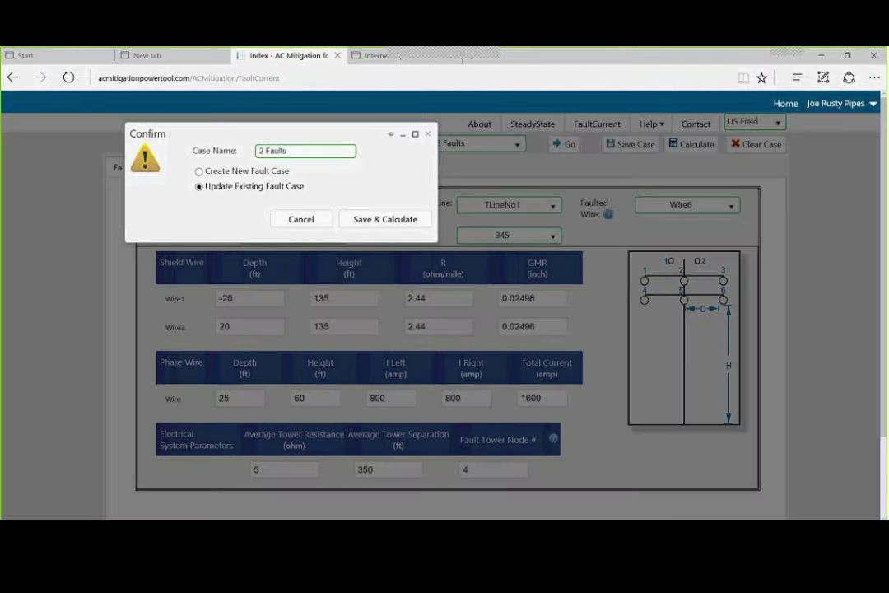
pyautogui.click(389, 221)
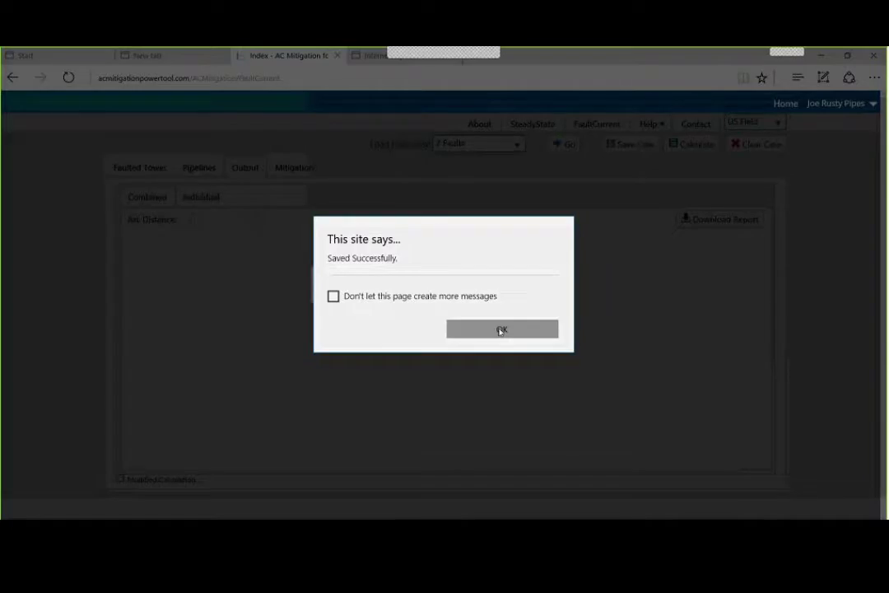
pyautogui.click(500, 330)
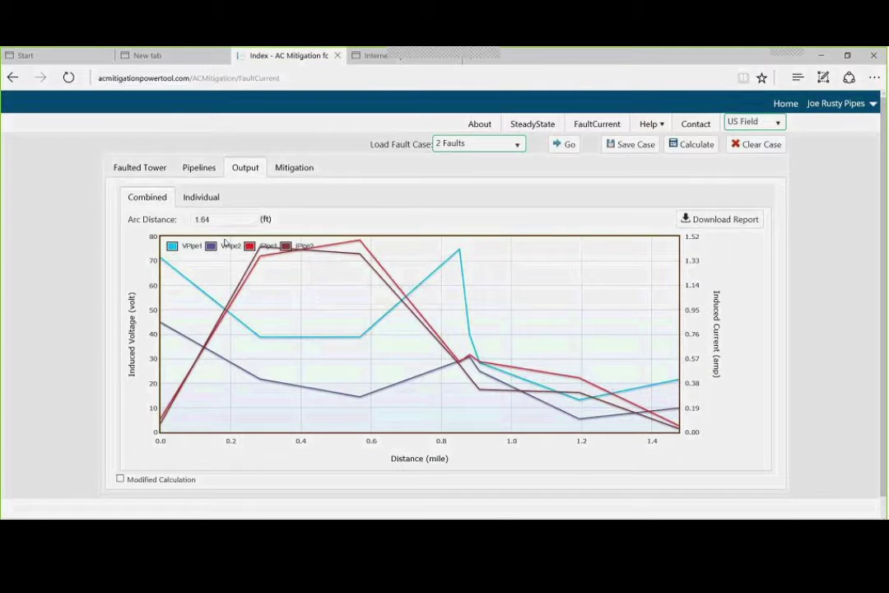
# Switch to Individual charts, enable Modified Calculation, and save and recalculate 2 Faults
pyautogui.click(210, 196)
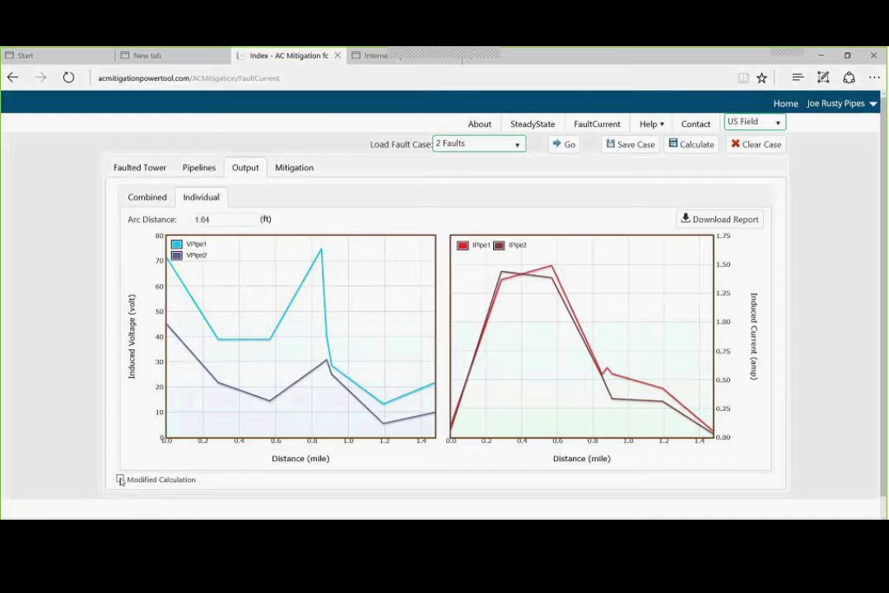
pyautogui.click(120, 479)
pyautogui.click(699, 145)
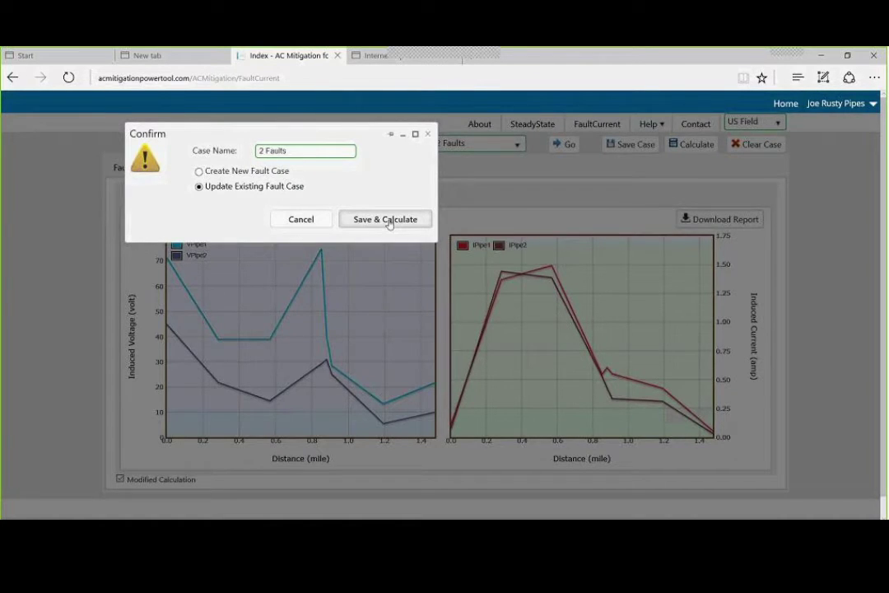
pyautogui.click(389, 220)
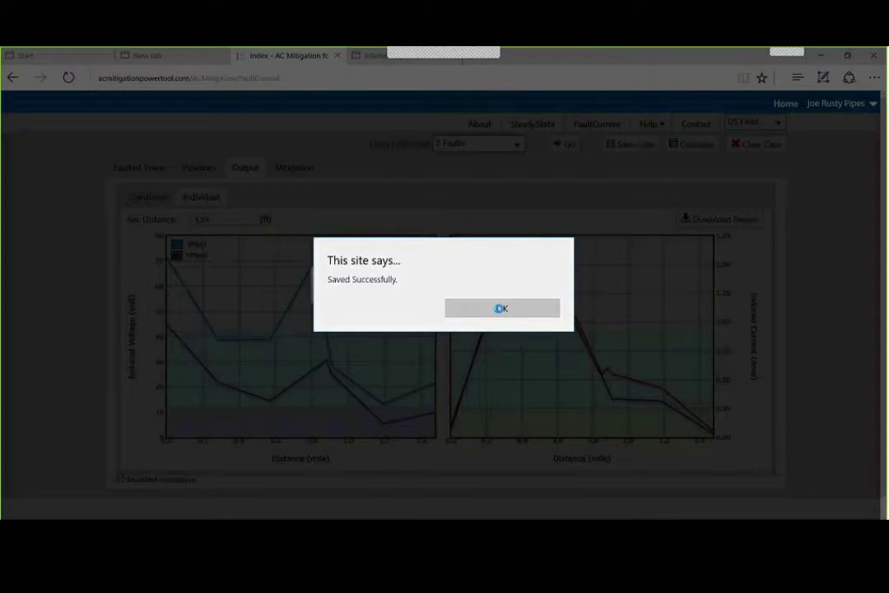
pyautogui.click(516, 313)
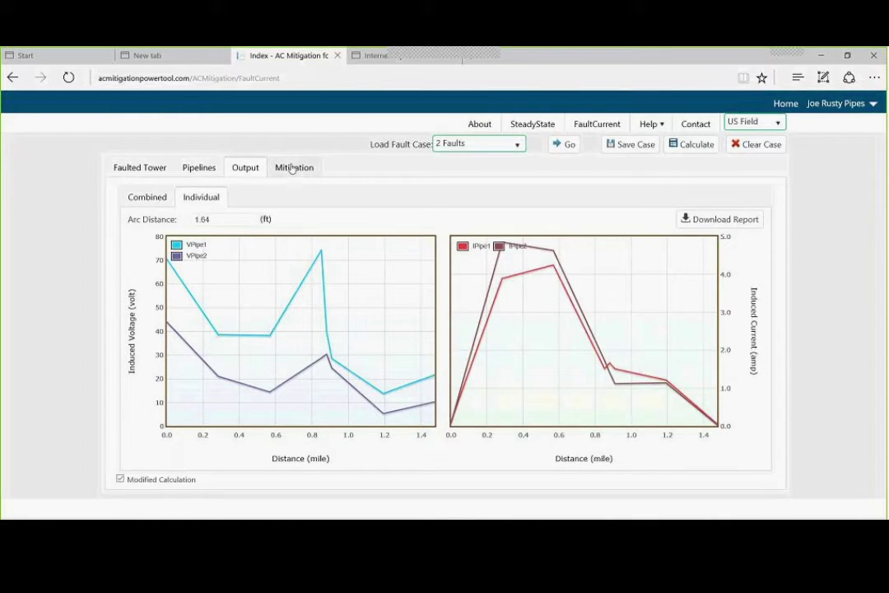
# In the mitigation settings for Section #1, enable parallel mitigation wire on pipes 1 and 2
pyautogui.click(293, 168)
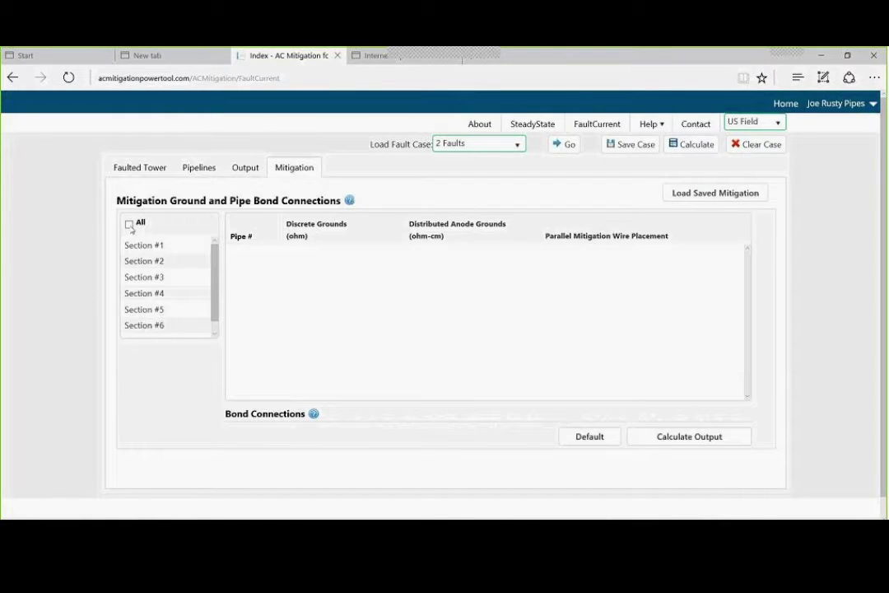
pyautogui.click(129, 223)
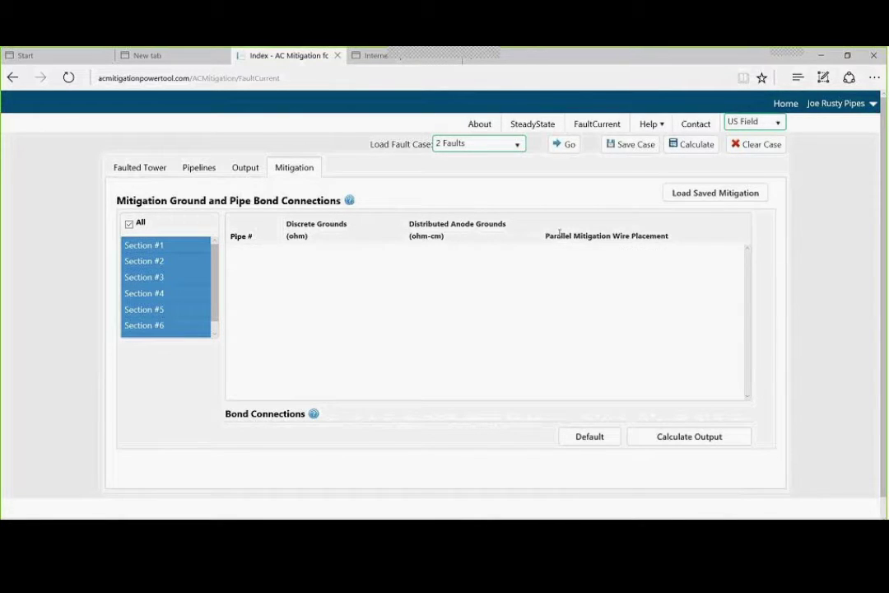
pyautogui.click(201, 246)
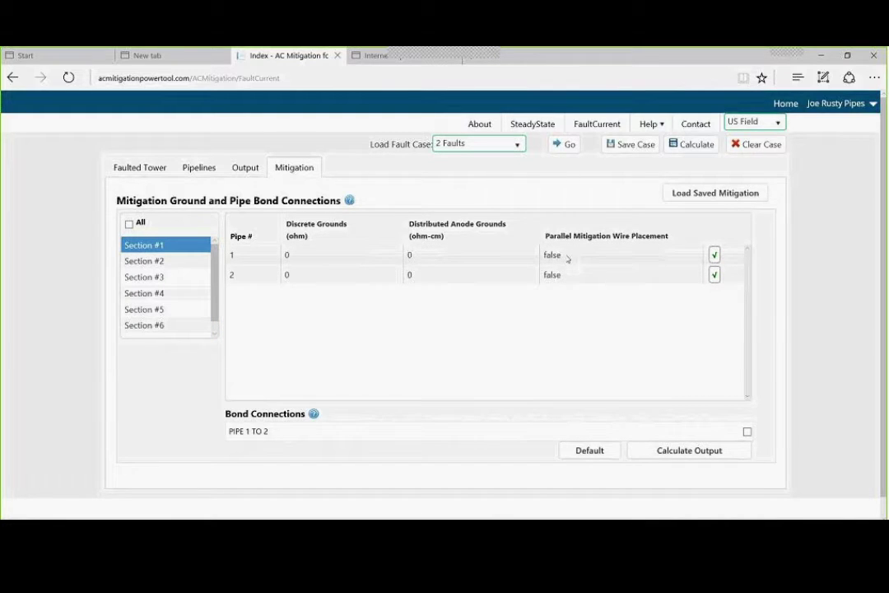
pyautogui.click(567, 259)
pyautogui.click(553, 255)
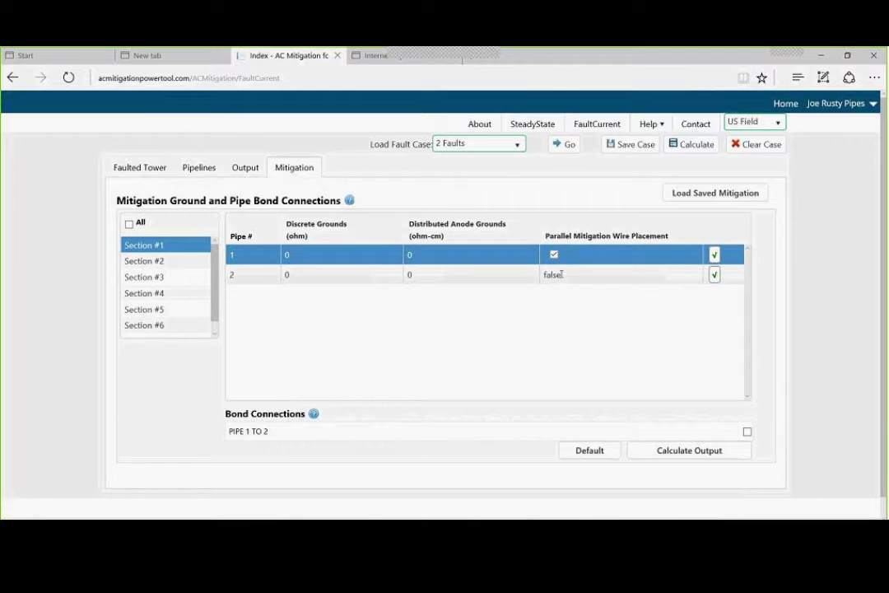
pyautogui.click(562, 274)
pyautogui.click(553, 274)
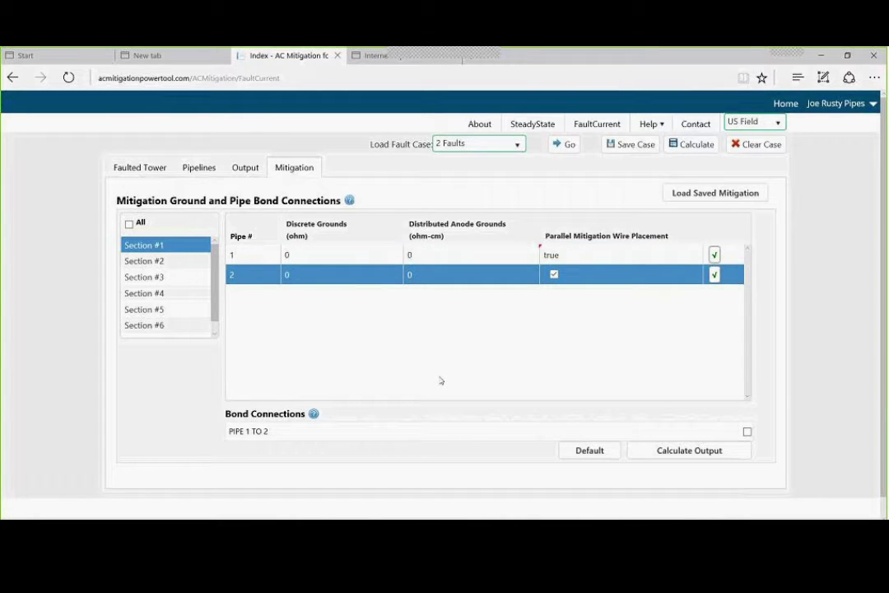
pyautogui.click(714, 276)
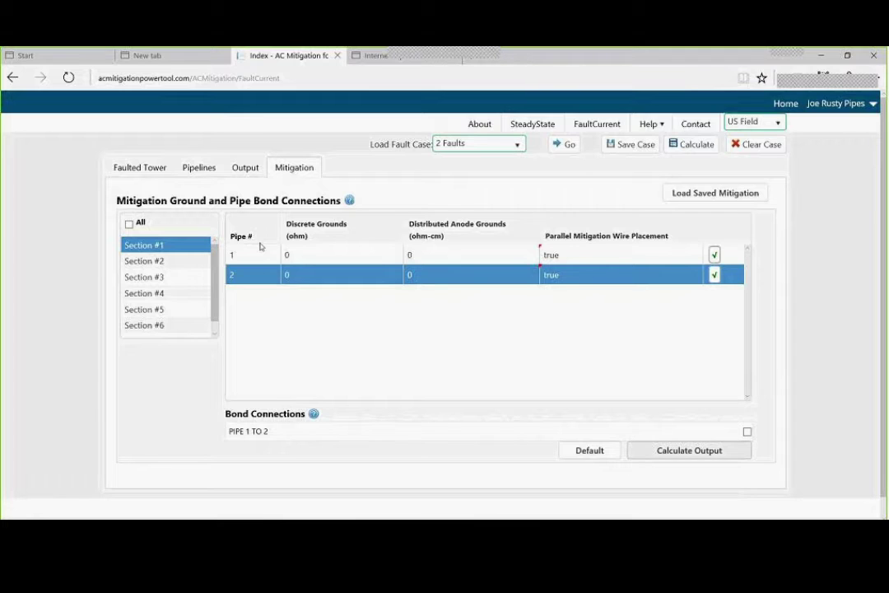
# Review the mitigation settings of Sections #5, #1 and #6
pyautogui.click(129, 226)
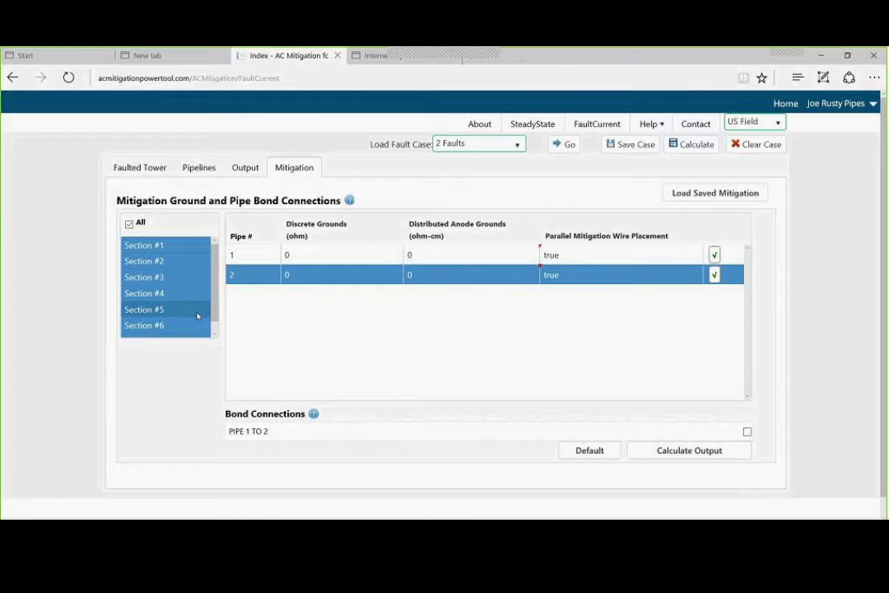
pyautogui.click(166, 315)
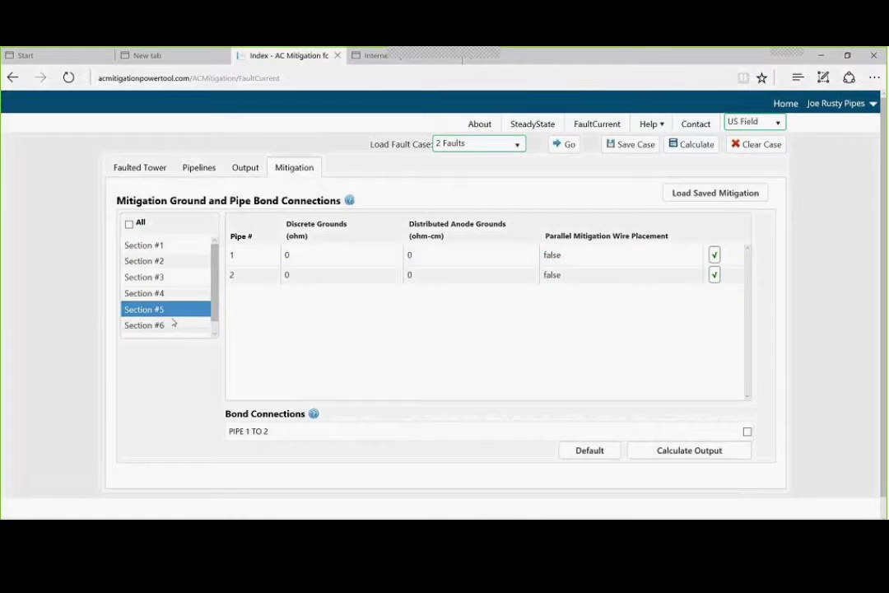
pyautogui.click(146, 247)
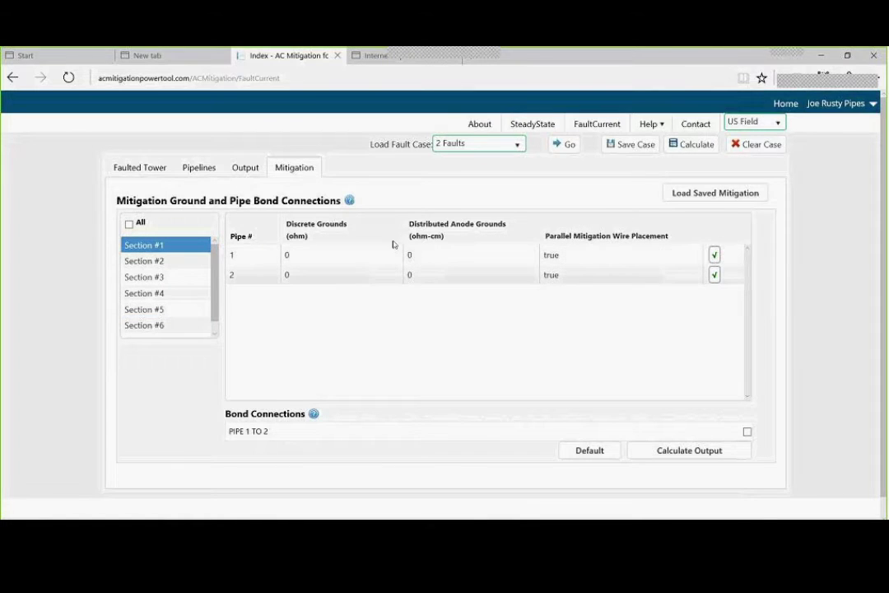
pyautogui.click(140, 223)
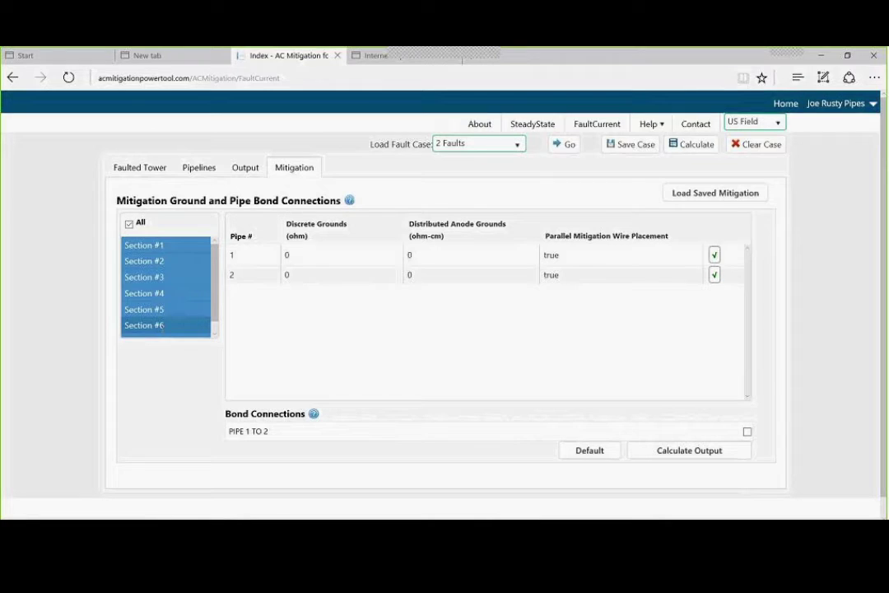
pyautogui.click(169, 327)
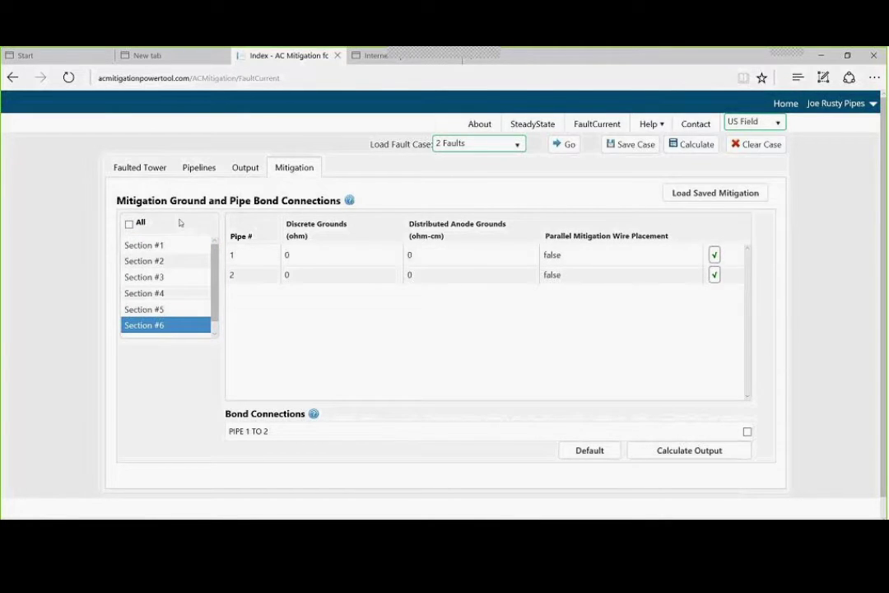
pyautogui.click(129, 225)
pyautogui.click(181, 246)
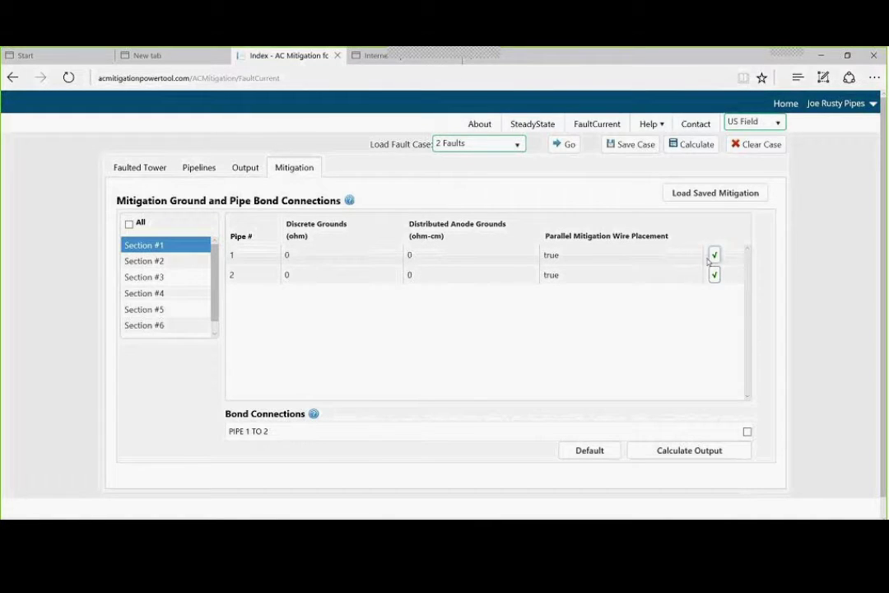
# Reselect all six sections and recheck Sections #1 and #5
pyautogui.click(130, 223)
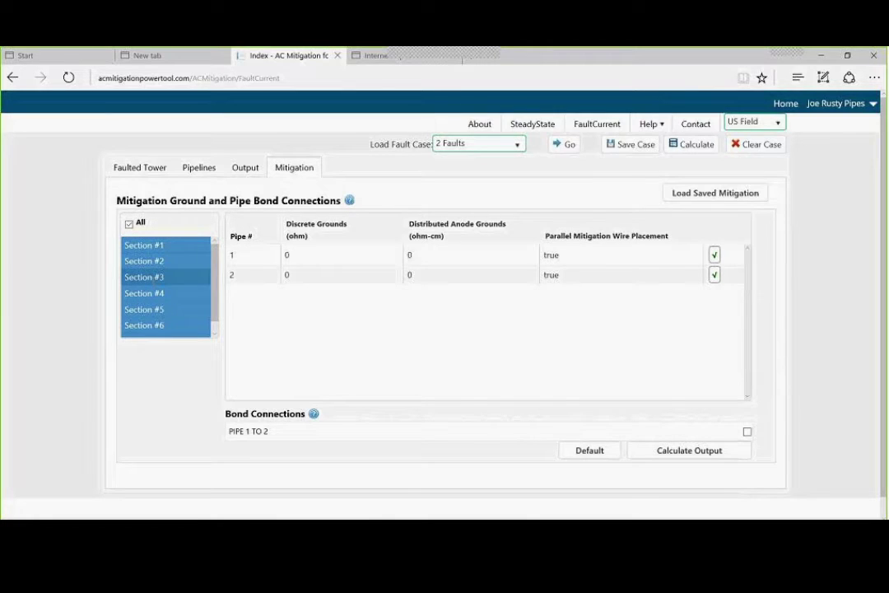
pyautogui.click(129, 223)
pyautogui.click(129, 223)
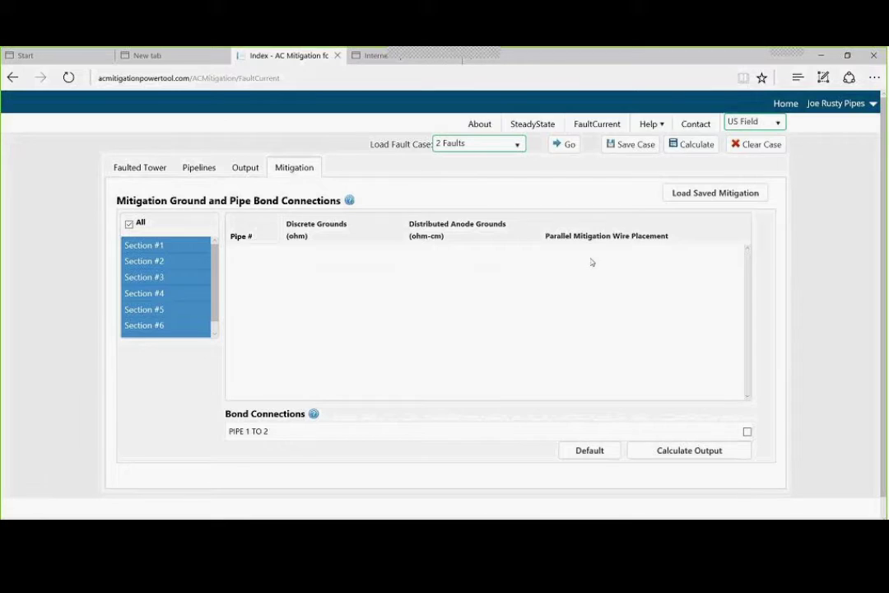
pyautogui.click(201, 246)
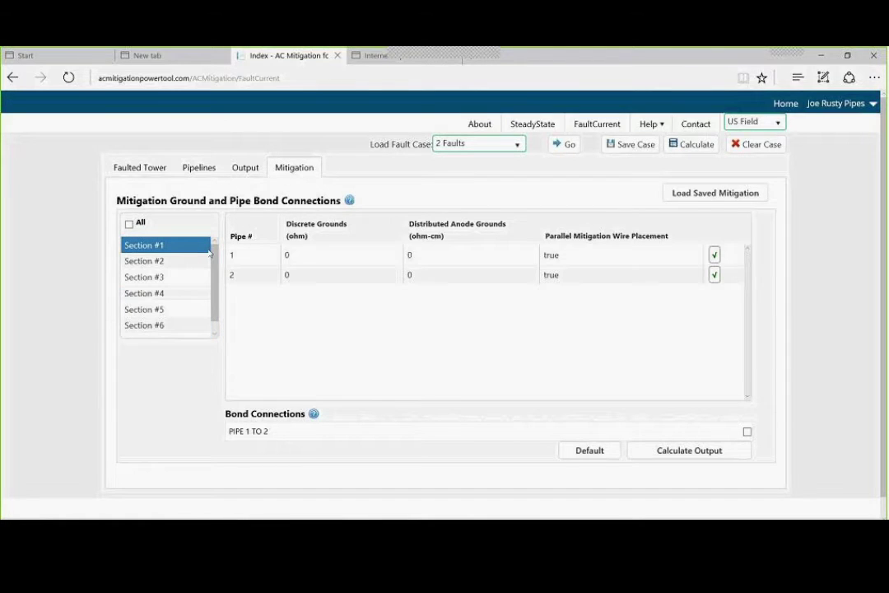
pyautogui.click(187, 316)
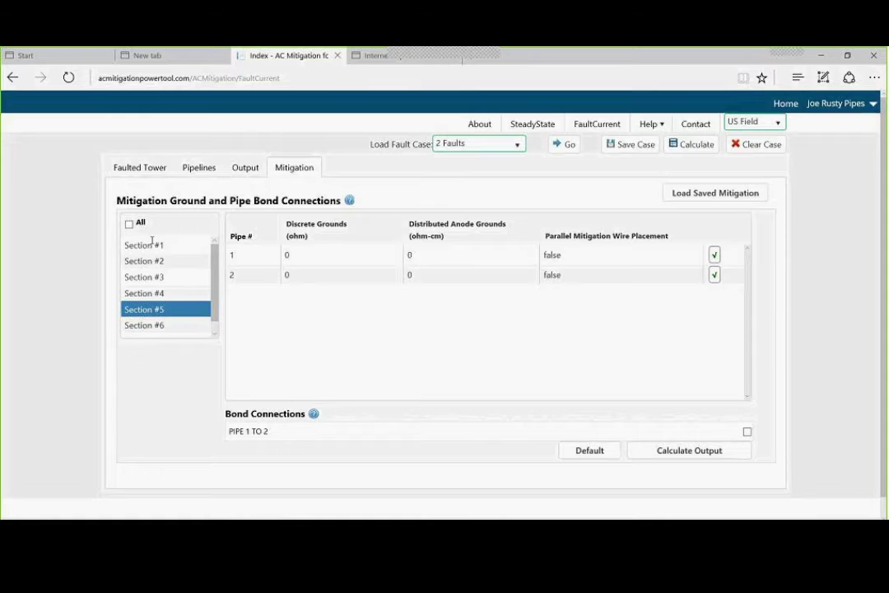
pyautogui.click(129, 224)
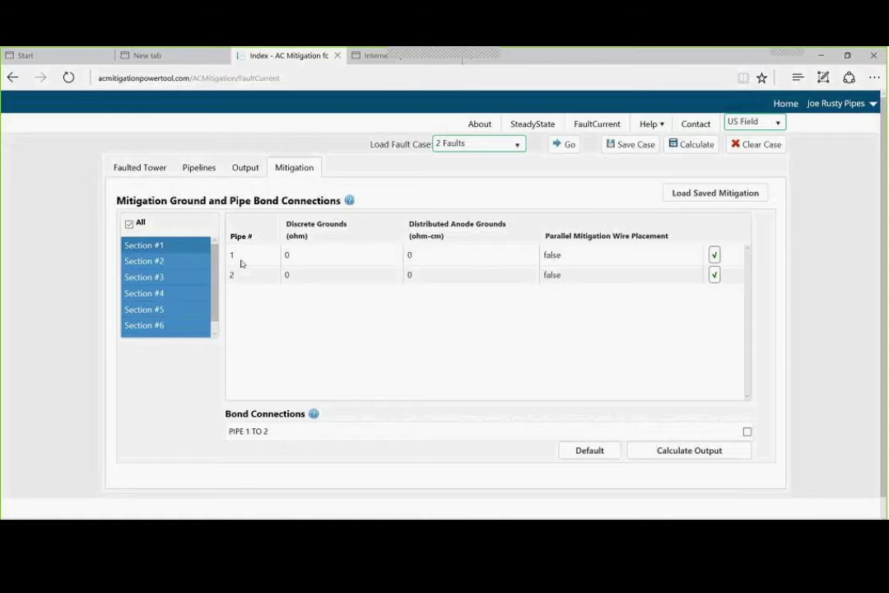
# Enable parallel wire on both pipes for all sections, then verify Sections #2 and #7
pyautogui.click(554, 256)
pyautogui.click(554, 255)
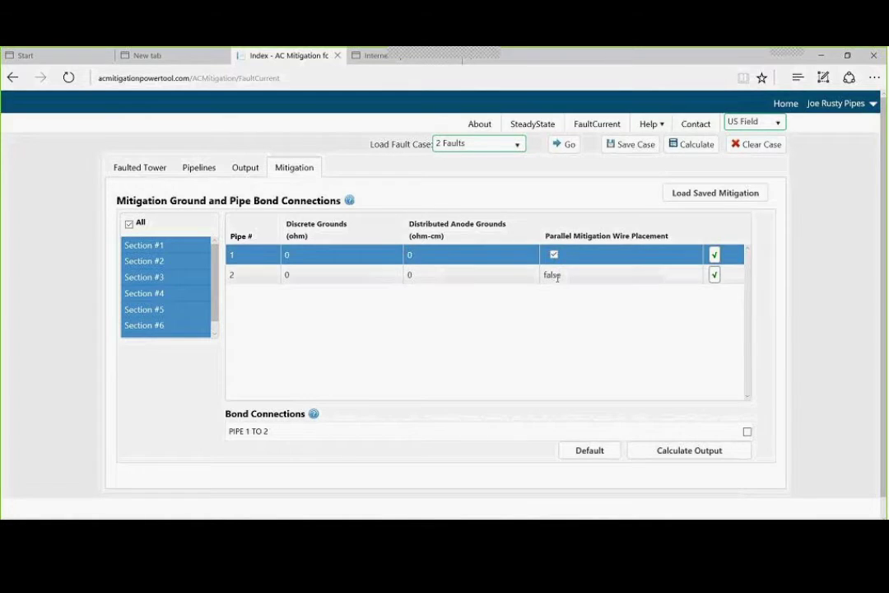
pyautogui.click(554, 275)
pyautogui.click(554, 274)
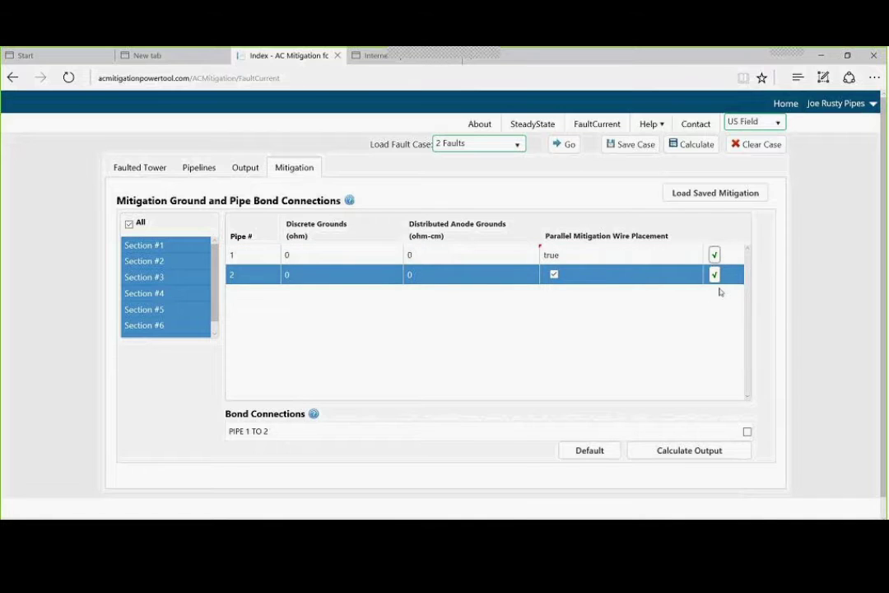
pyautogui.click(712, 278)
pyautogui.click(148, 262)
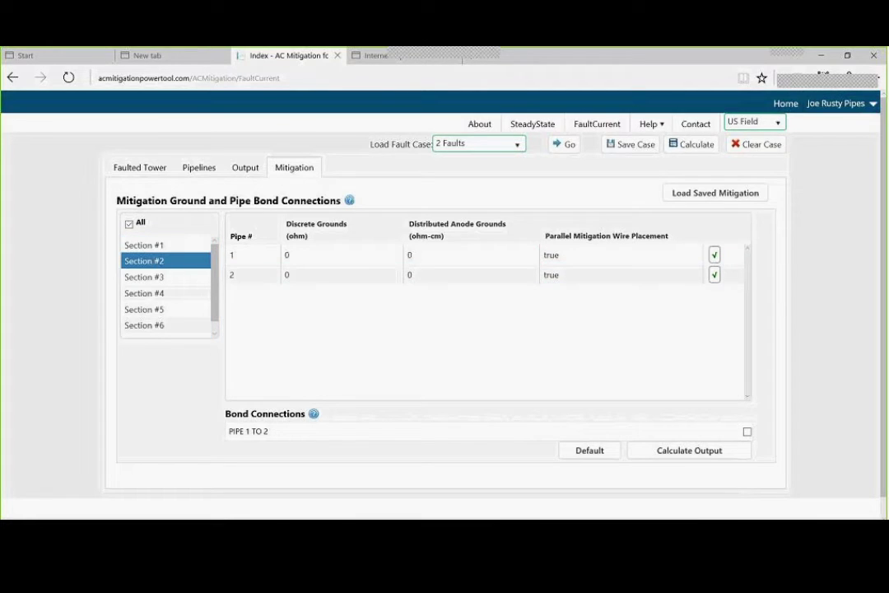
pyautogui.scroll(-1, 164, 325)
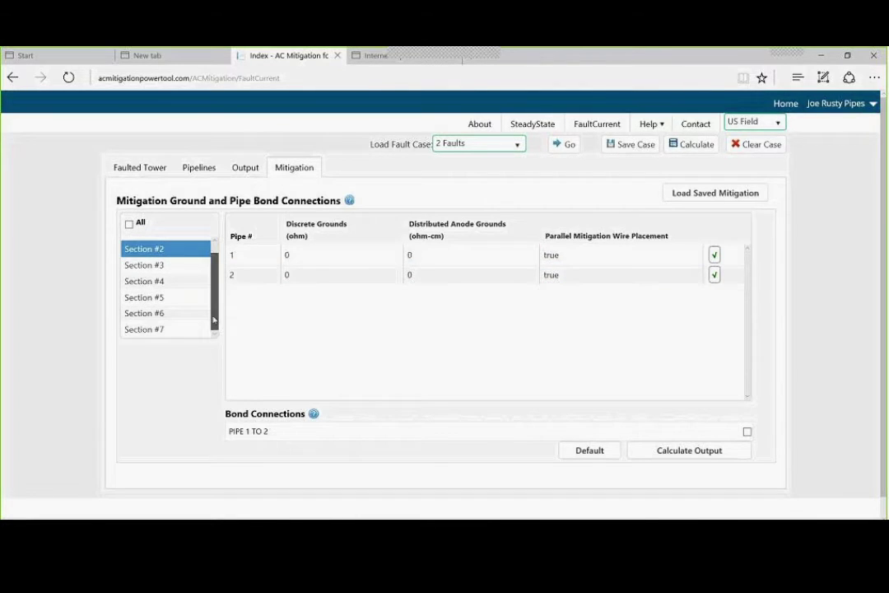
pyautogui.click(164, 330)
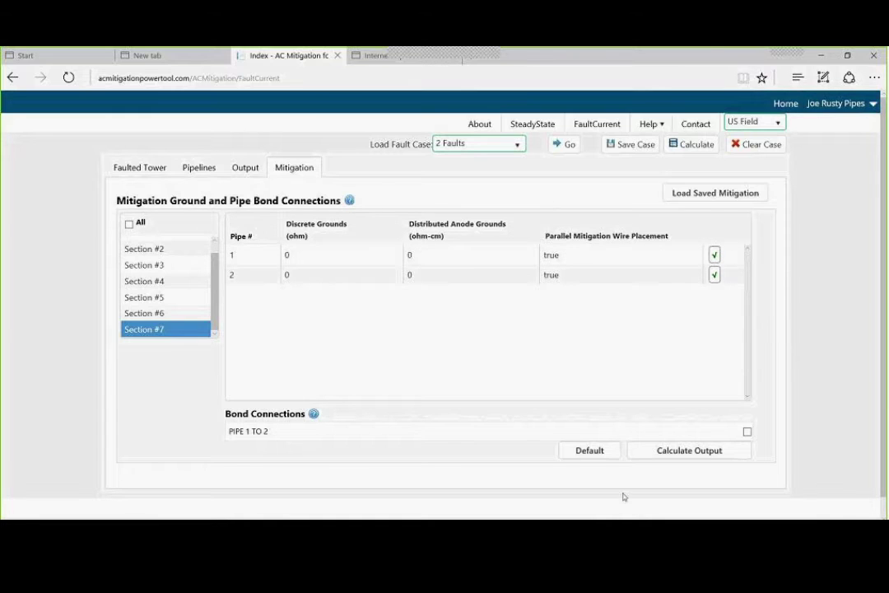
# Update and recalculate the 2 Faults case; induced voltage now peaks near 48 V, current near 250 A
pyautogui.click(703, 450)
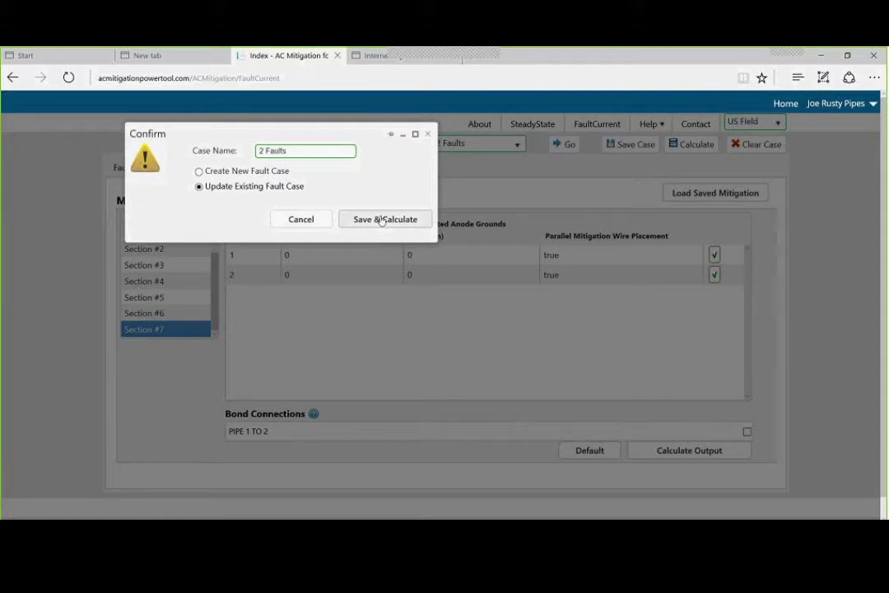
pyautogui.click(375, 217)
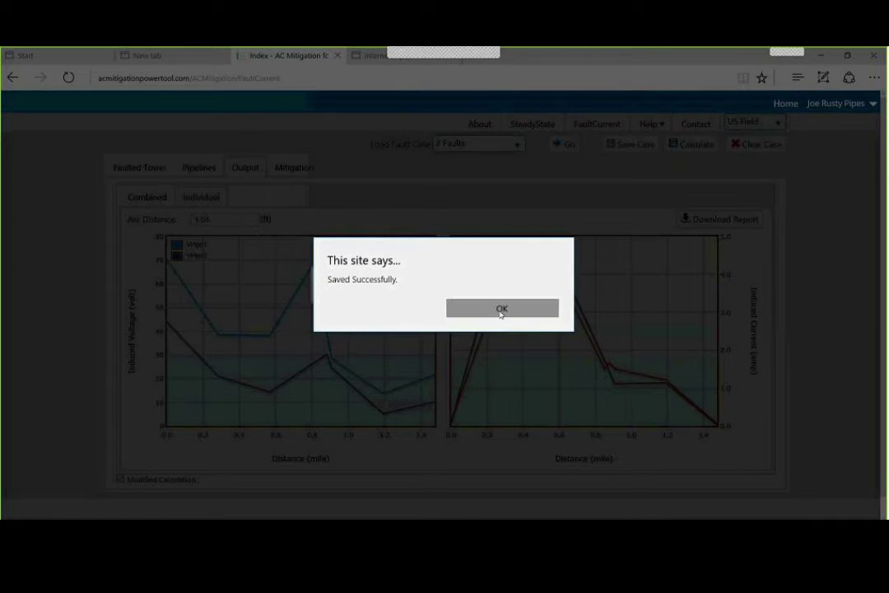
pyautogui.click(502, 309)
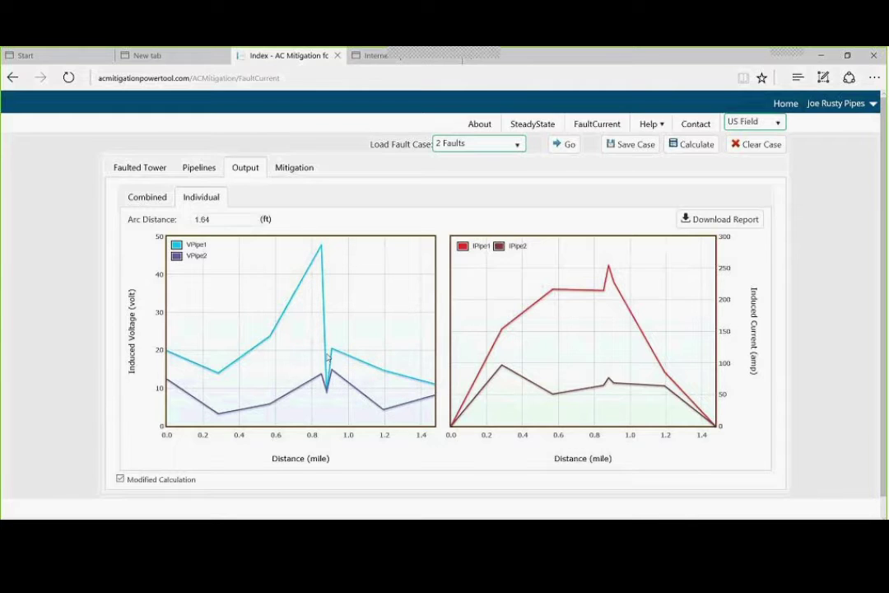
# Download the 2 Faults PDF report, scroll through its charts and arc-distance table, then close it
pyautogui.moveTo(324, 248)
pyautogui.click(706, 221)
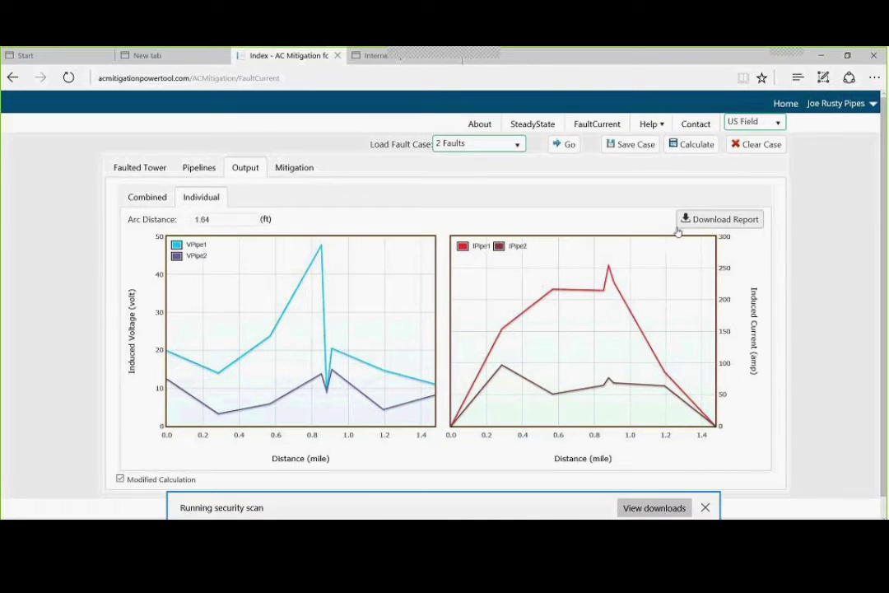
pyautogui.click(506, 509)
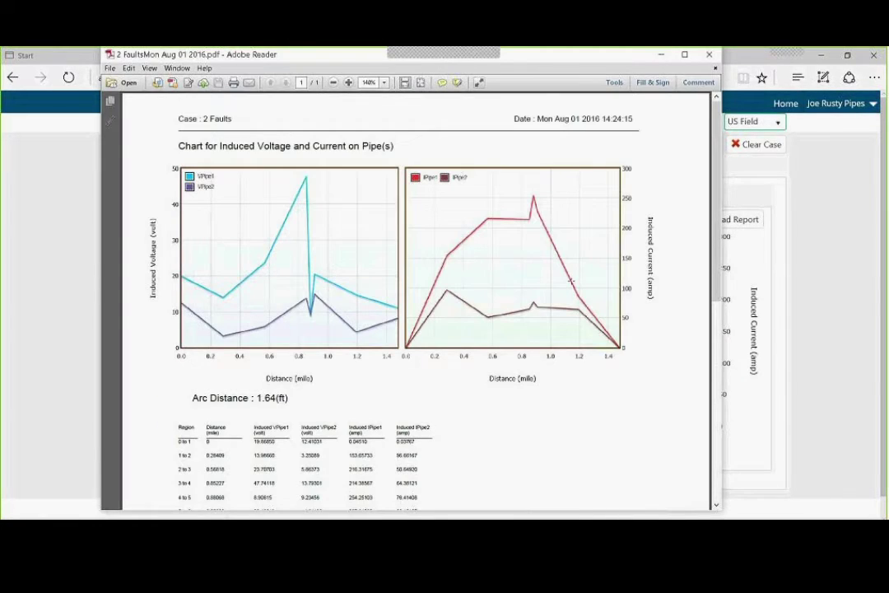
pyautogui.scroll(-1, 571, 280)
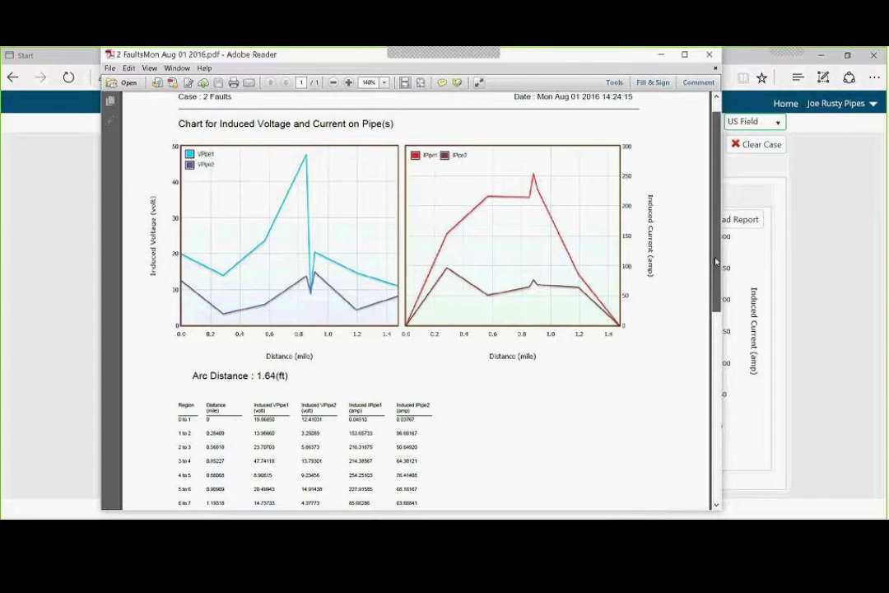
pyautogui.scroll(-1, 717, 288)
pyautogui.scroll(-1, 429, 244)
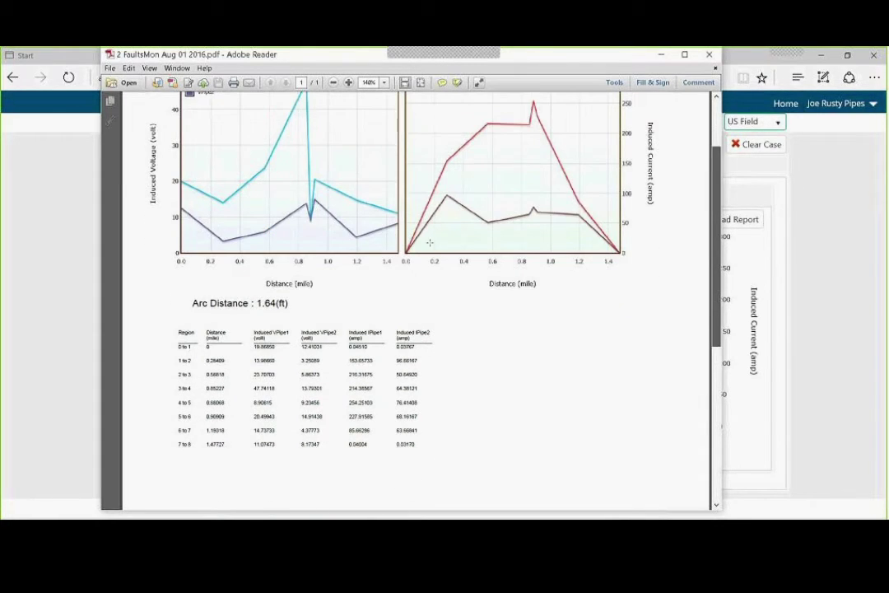
pyautogui.scroll(-1, 318, 166)
pyautogui.scroll(1, 318, 166)
pyautogui.scroll(1, 387, 144)
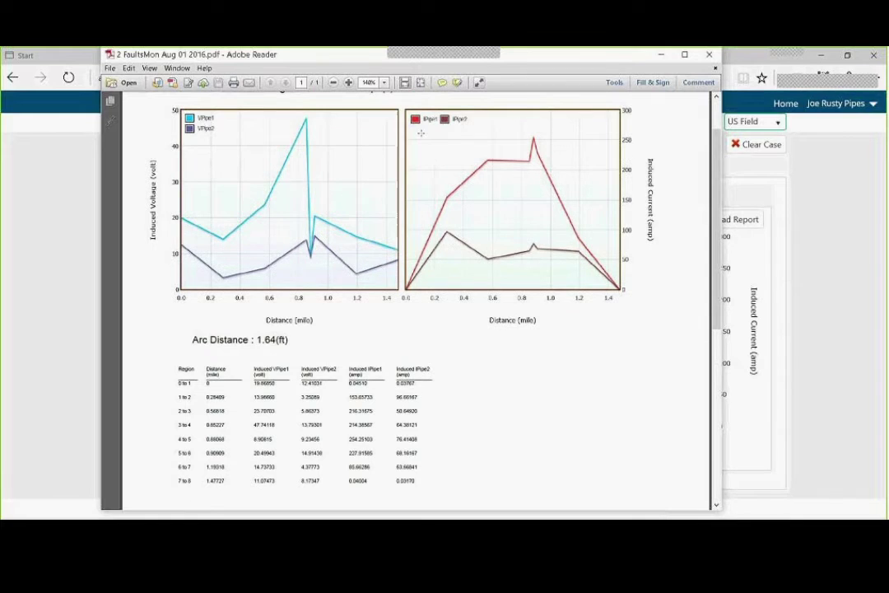
pyautogui.hotkey('alt', 'F4')
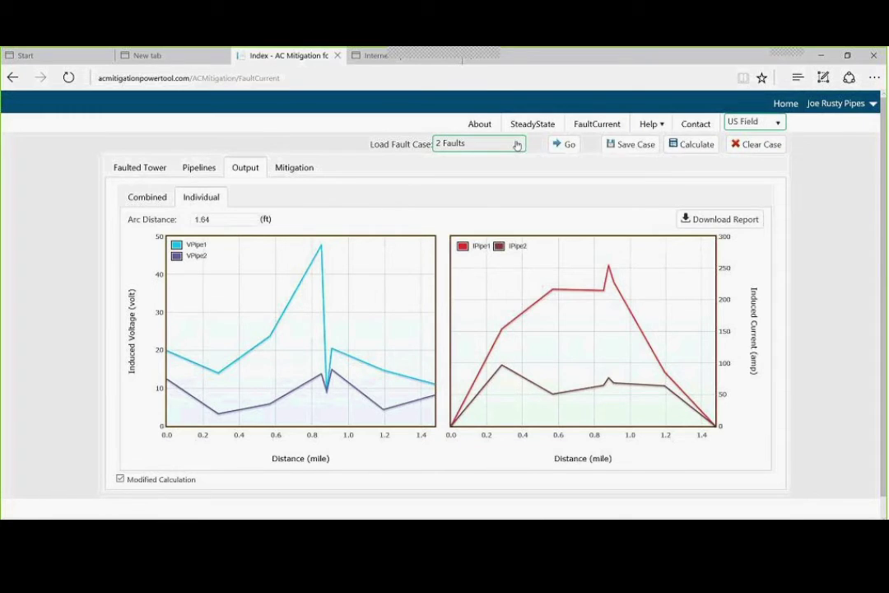
# Switch to the SteadyState page and select saved case '2 Mitg' in the Load Case list
pyautogui.click(517, 144)
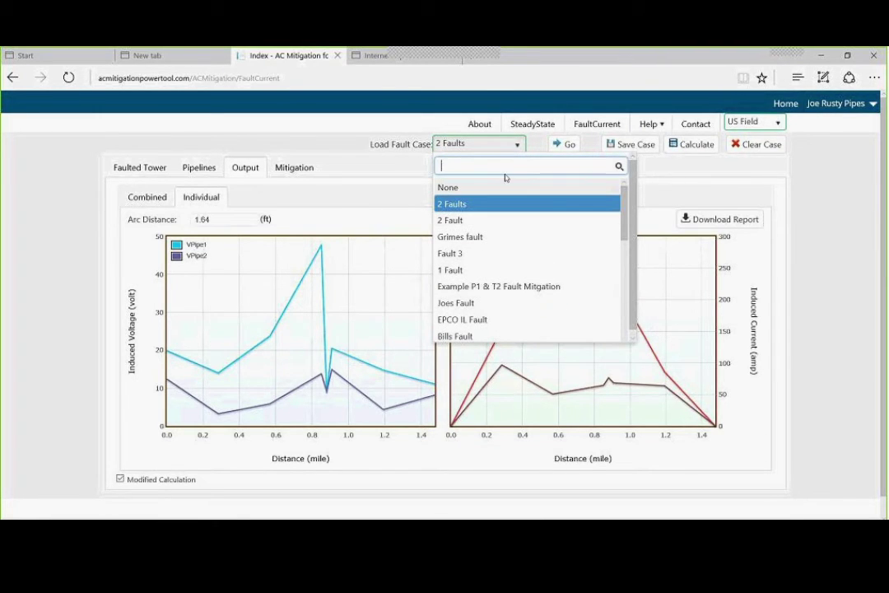
pyautogui.click(527, 130)
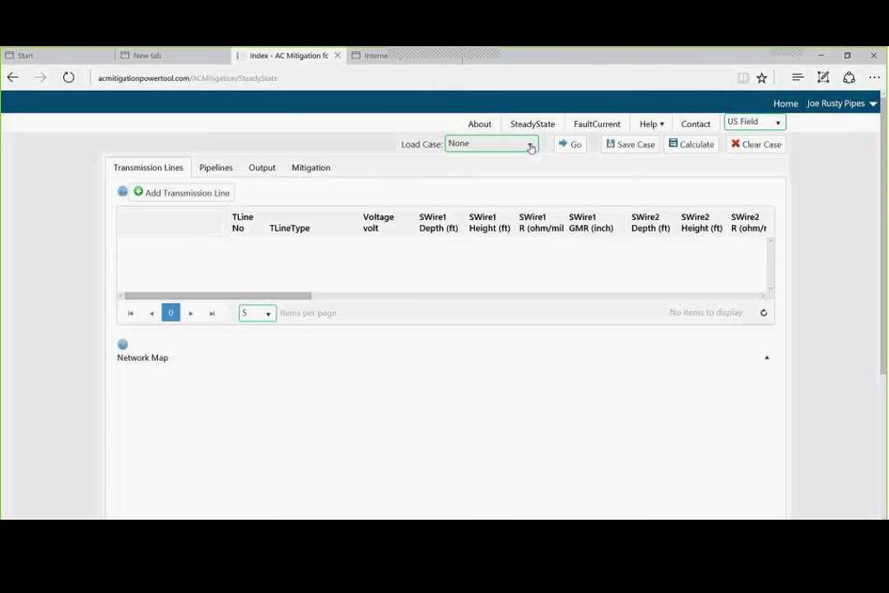
pyautogui.click(531, 147)
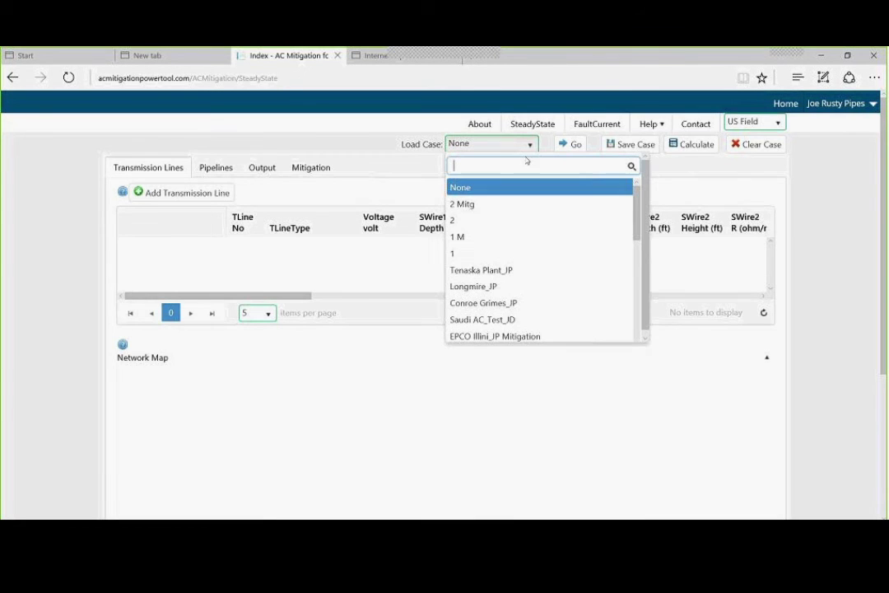
pyautogui.click(471, 206)
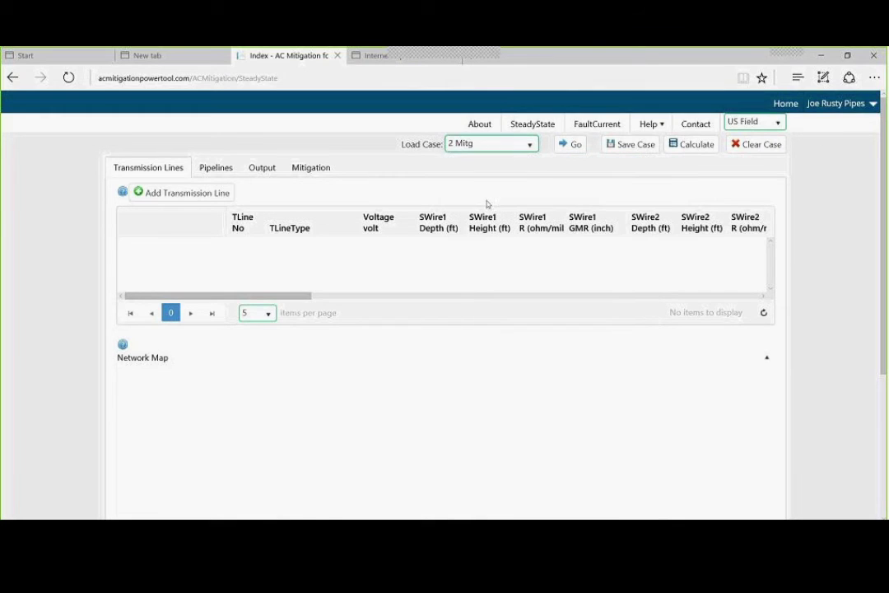
# Load and recalculate '2 Mitg', view its Individual charts, then show pipelines 1 and 2
pyautogui.click(573, 145)
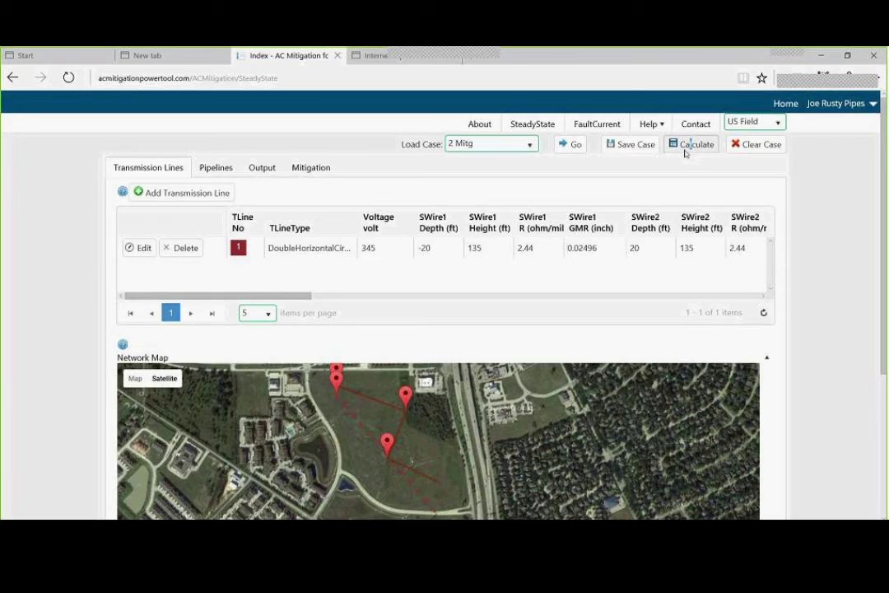
pyautogui.click(685, 151)
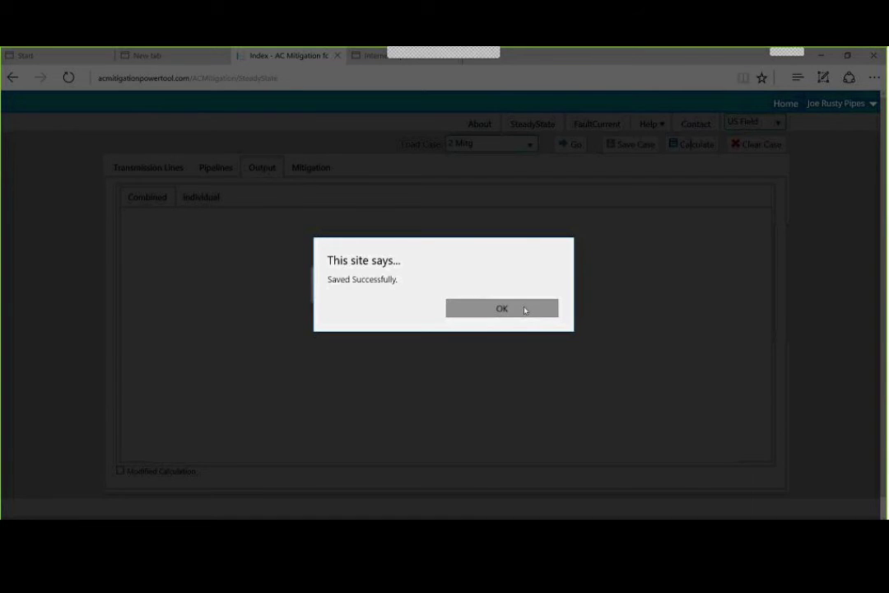
pyautogui.click(525, 310)
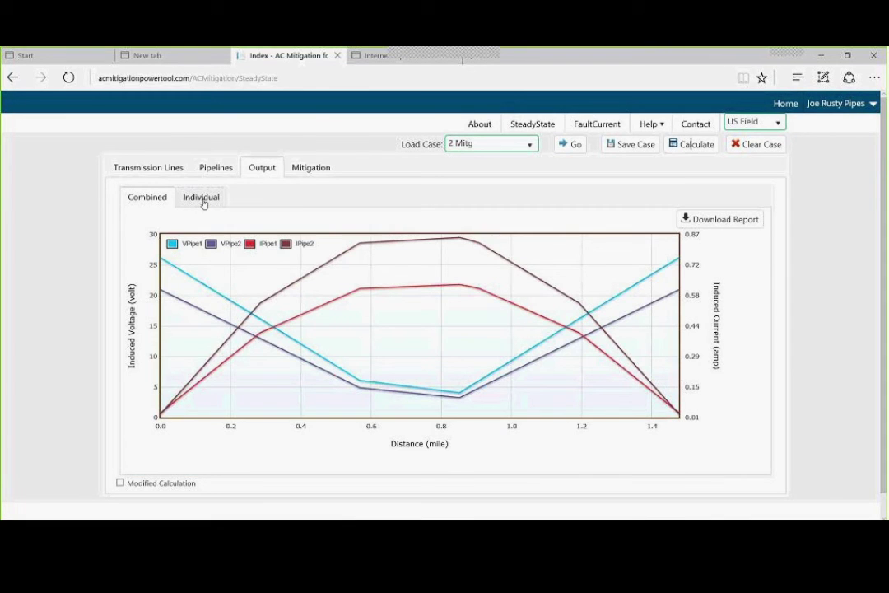
pyautogui.click(202, 200)
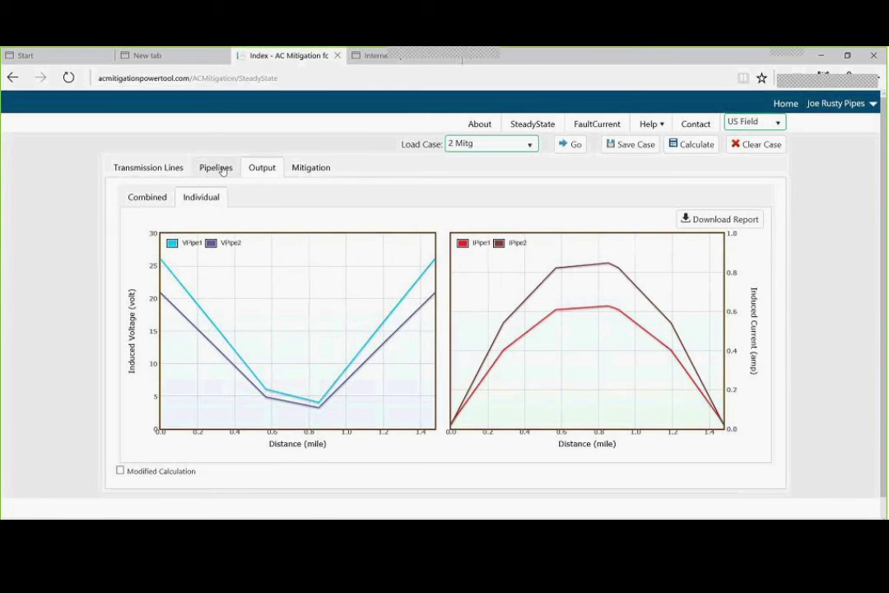
pyautogui.click(219, 169)
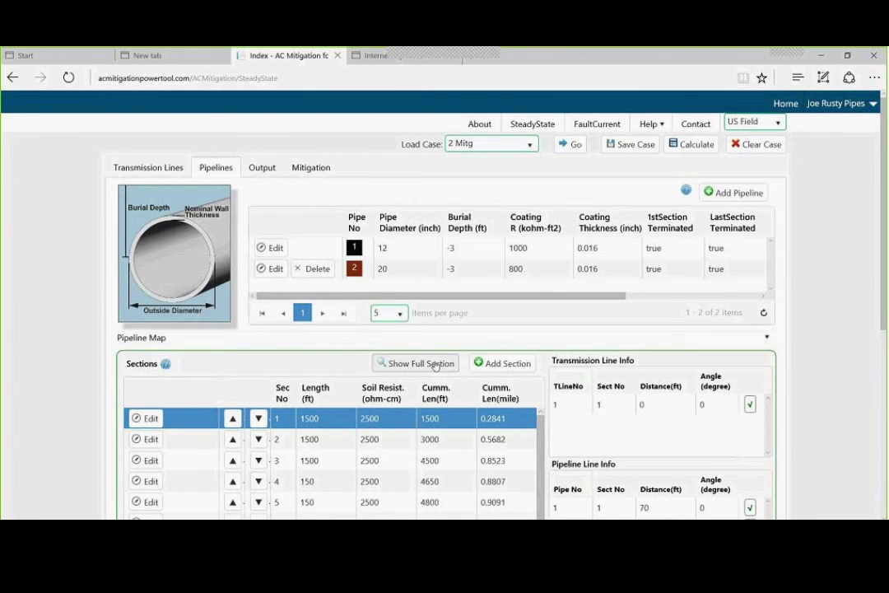
# Export the 7-section Complete Section Info table to AcMit_SectionData (5).xlsx
pyautogui.click(436, 364)
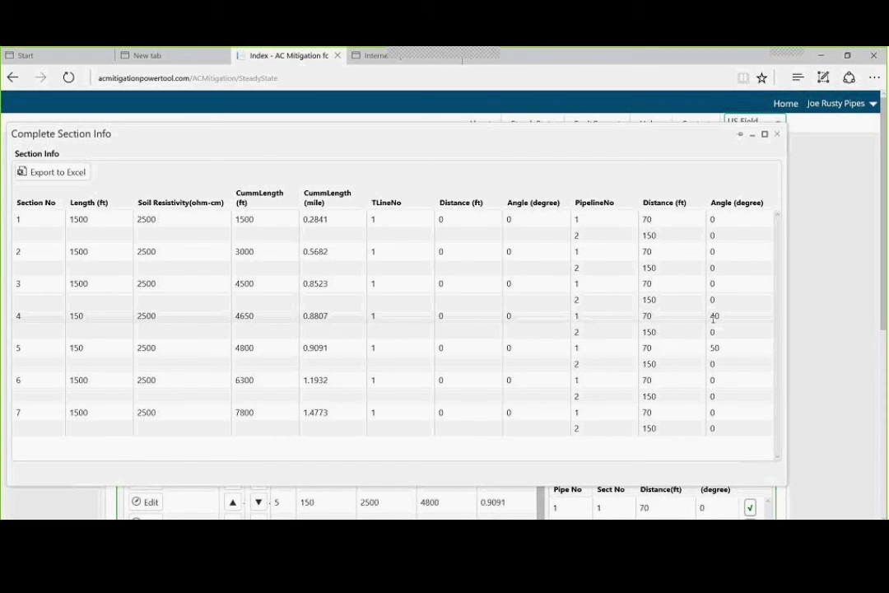
pyautogui.click(59, 172)
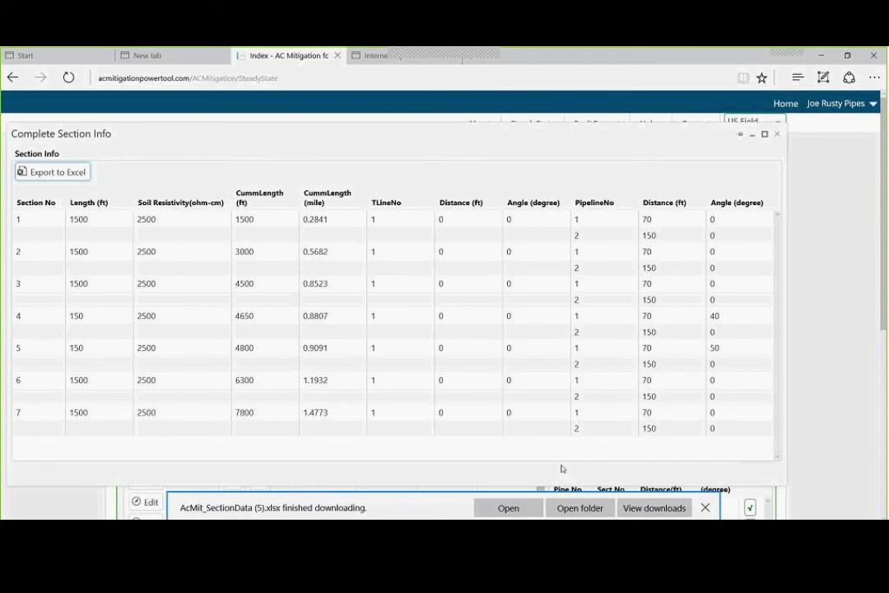
pyautogui.click(507, 508)
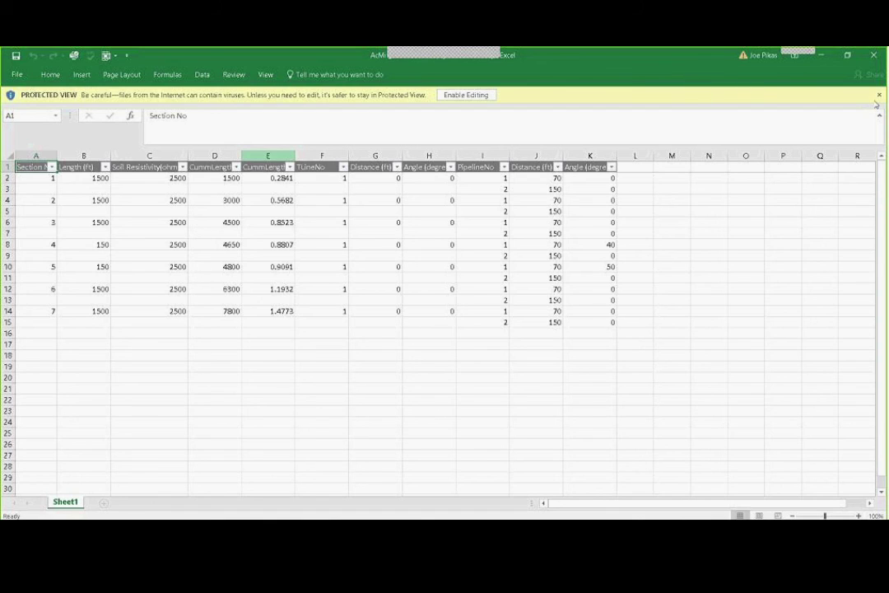
pyautogui.click(874, 56)
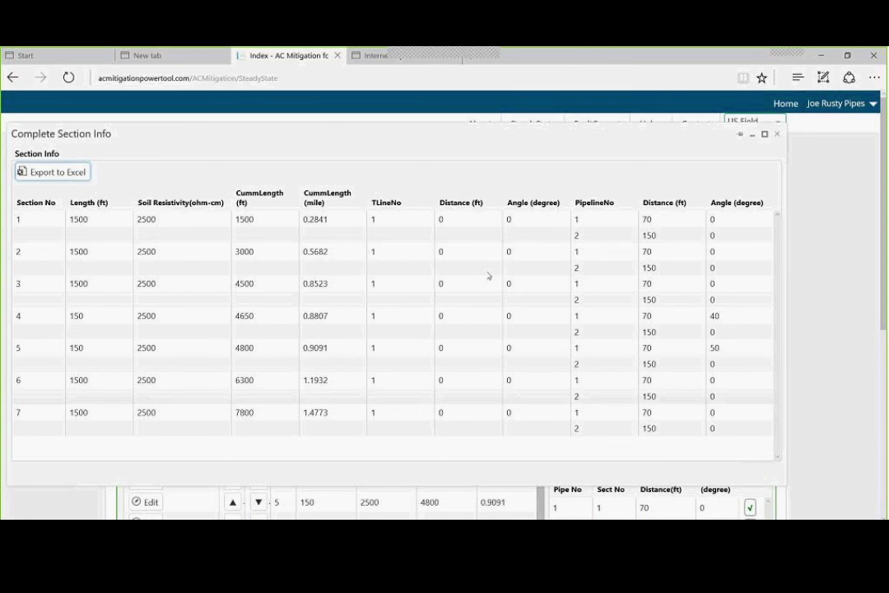
# Close the Complete Section Info window to return to the 2 Mitg pipelines page
pyautogui.click(777, 135)
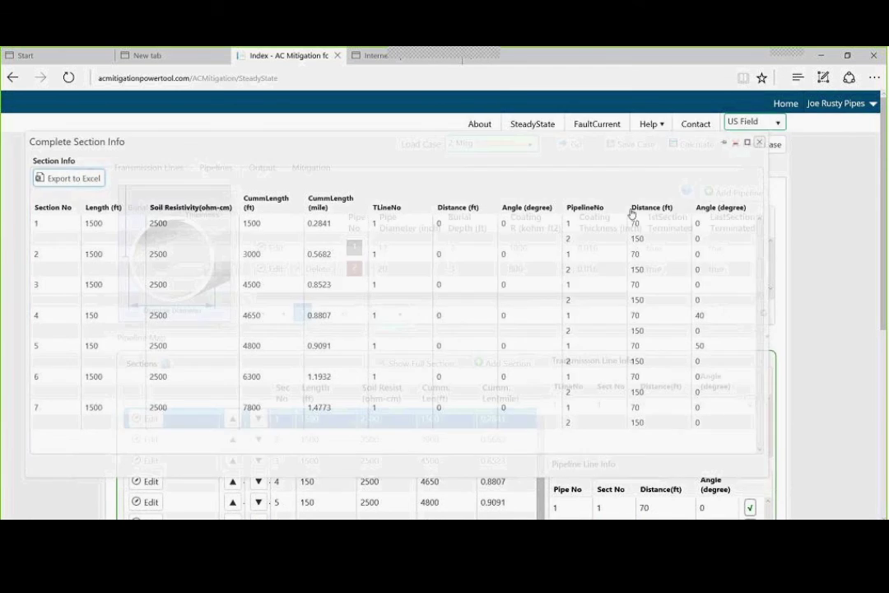